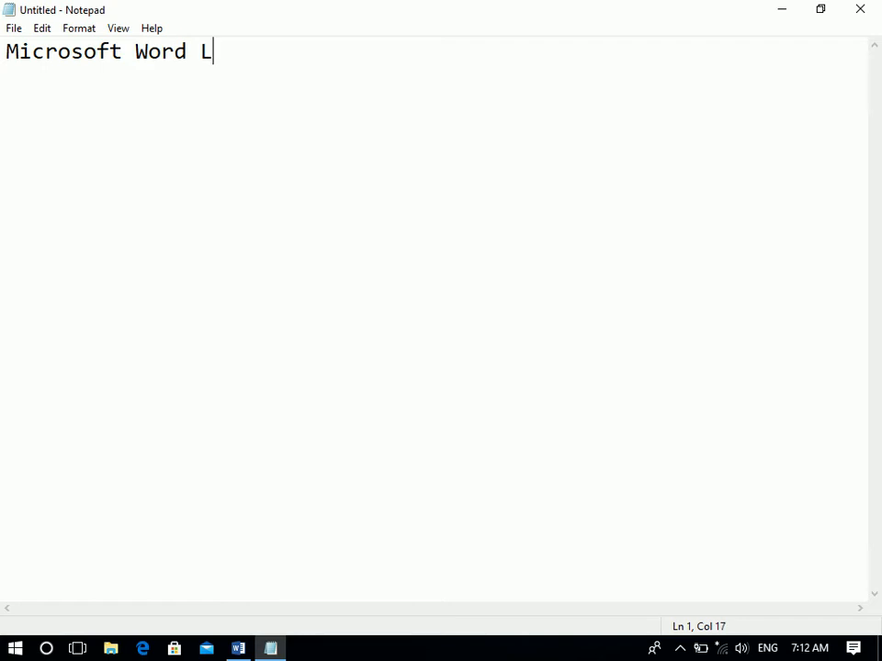
Complete the title line as "Microsoft Word Lecture No: 03" and underline it with a row of dashes on the next line
type(": ")
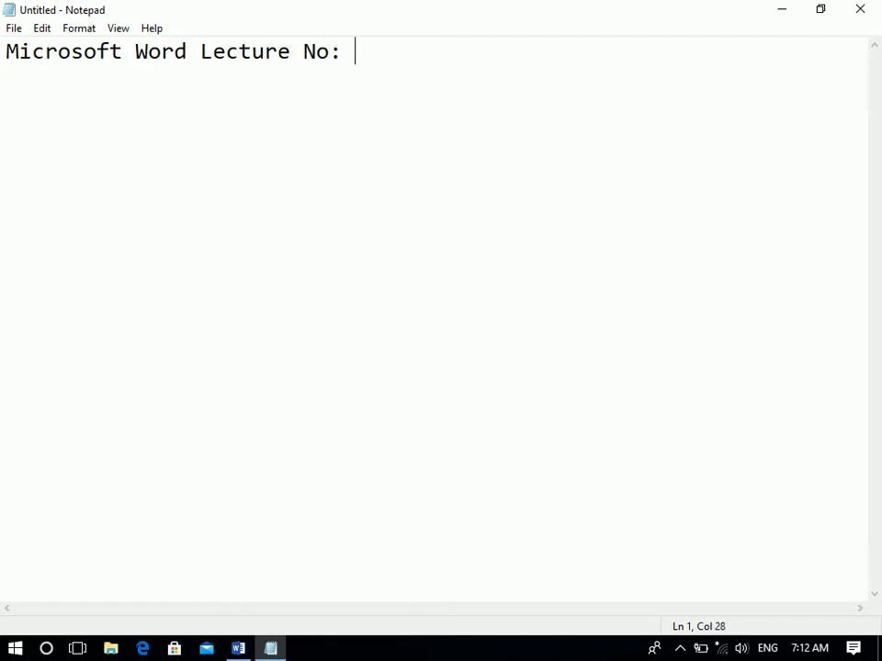
type("03")
key("Return")
type("-----------------------------")
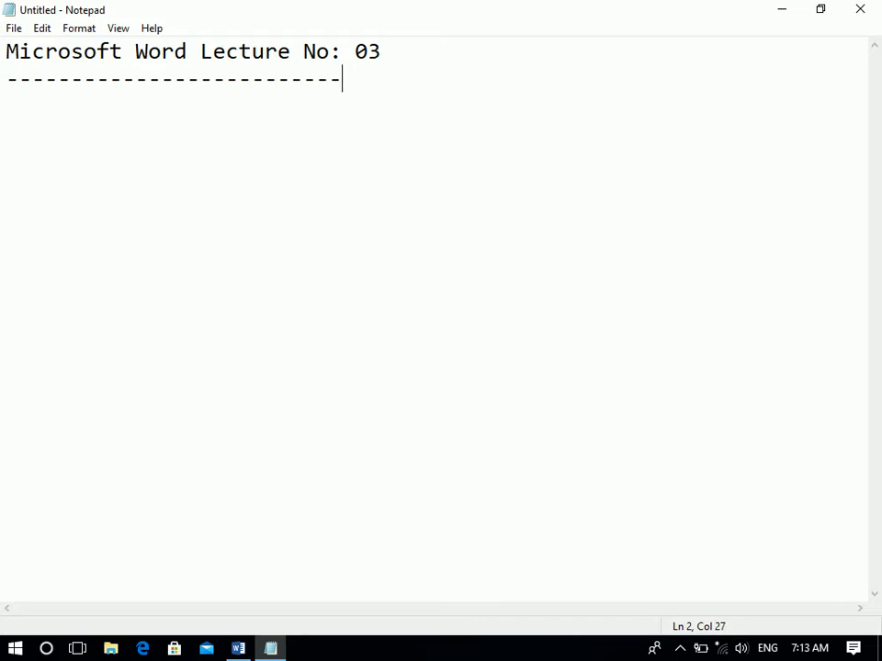
key("Return")
Switch to Word, enter the heading "Microsoft Word" and generate sample paragraphs below it with =rand()
left_click(240, 648)
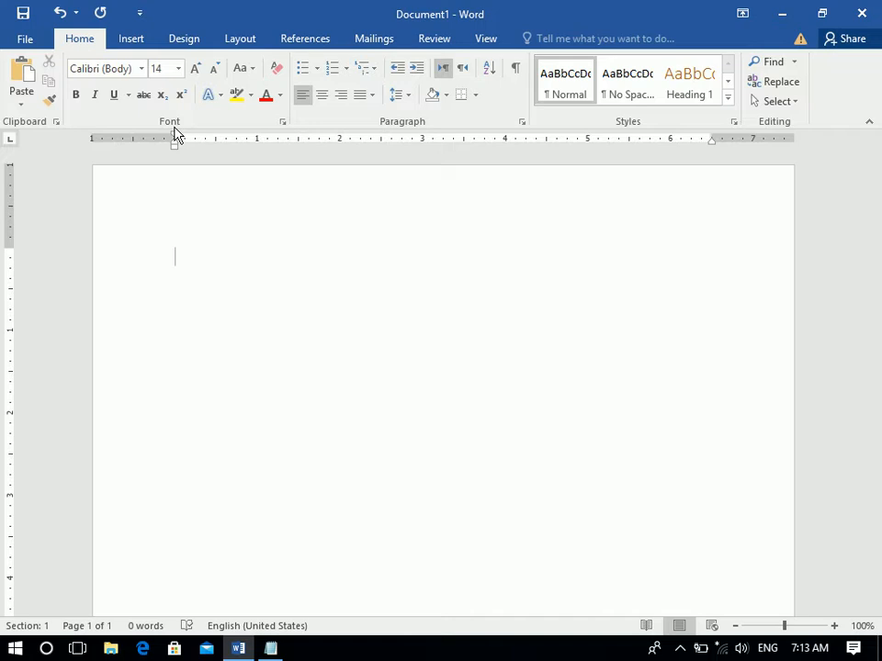
type("Microsoft Word")
key("Return")
key("ctrl+space")
type("=rand()")
key("Return")
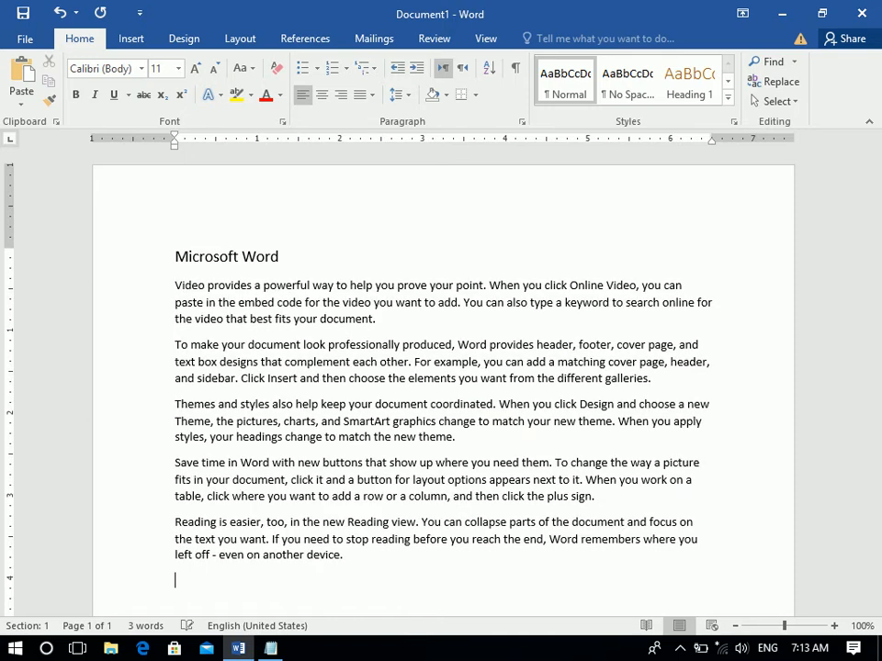
Justify all the text, and make the "Microsoft Word" heading bold, 17 pt and right-aligned
key("ctrl+a")
key("ctrl+j")
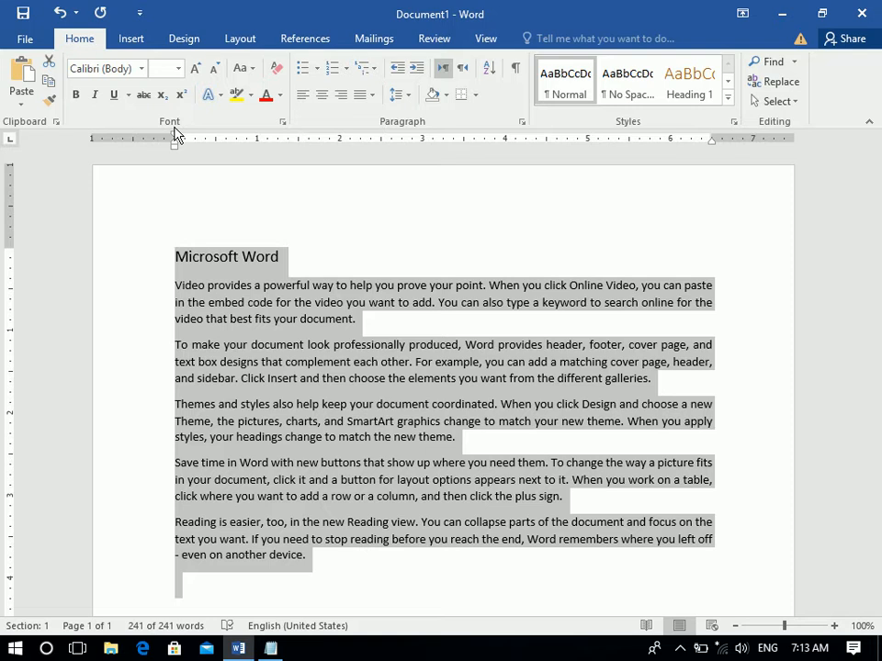
triple_click(289, 241)
key("ctrl+b")
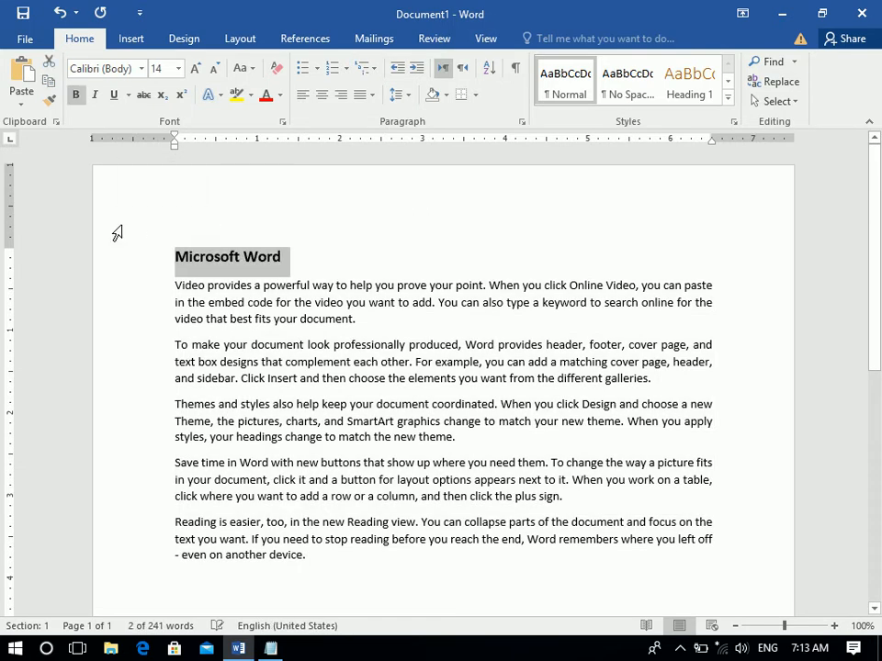
key("ctrl+bracketright")
key("ctrl+bracketright")
key("ctrl+bracketright")
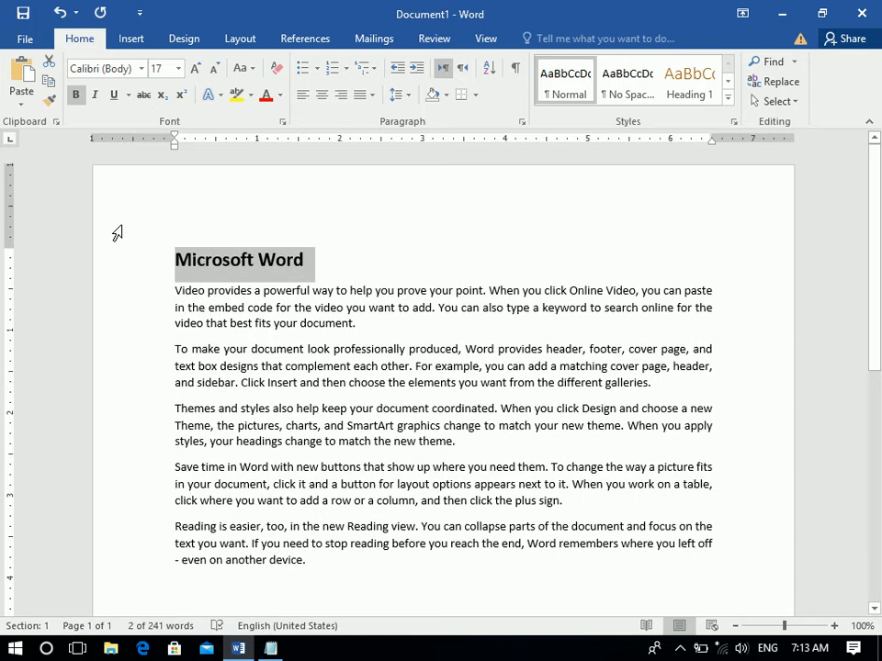
key("ctrl+r")
Preview other fonts on the heading, and turn off Enable Live Preview in the Word options
left_click(143, 69)
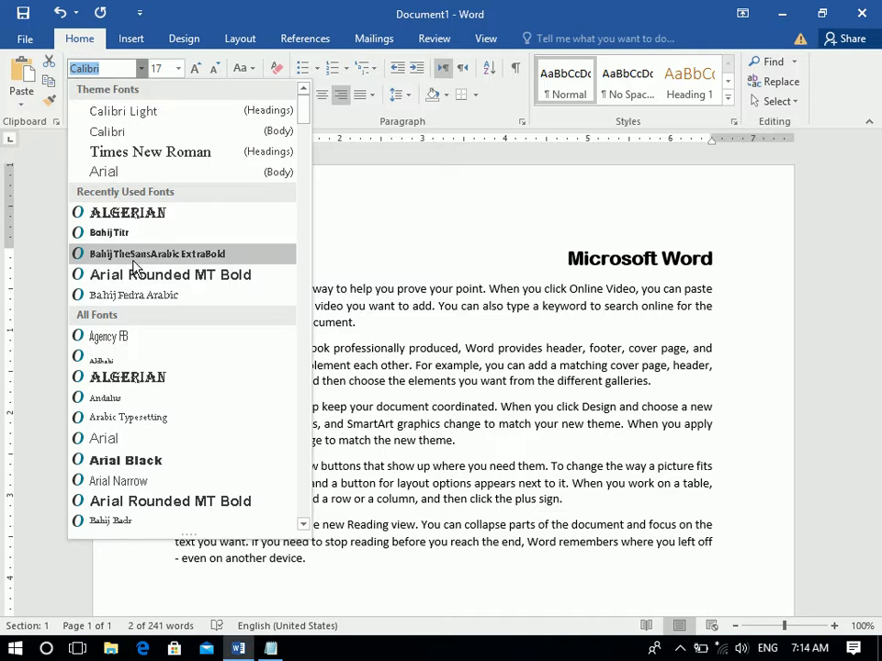
left_click(478, 219)
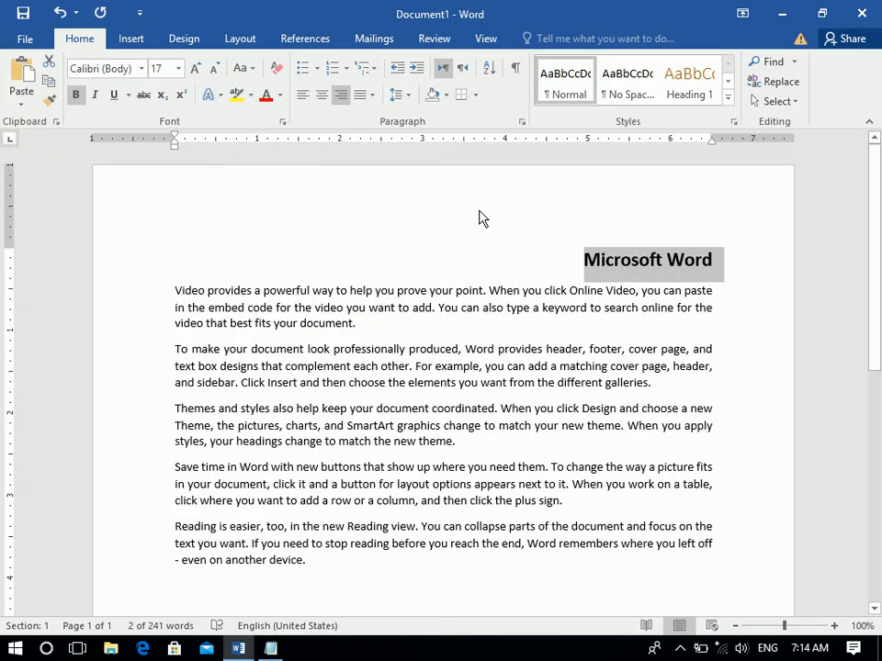
left_click(25, 41)
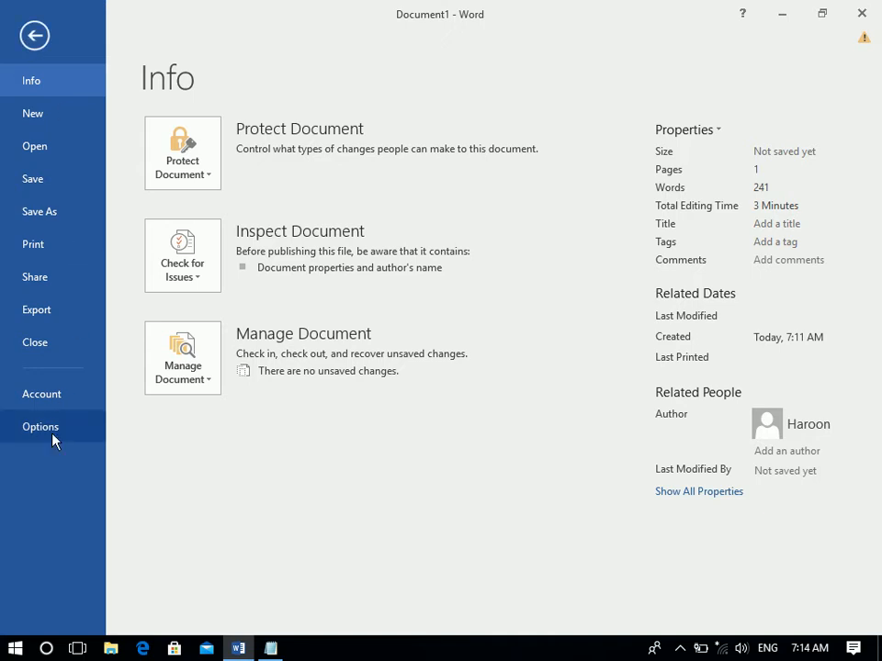
key("Escape")
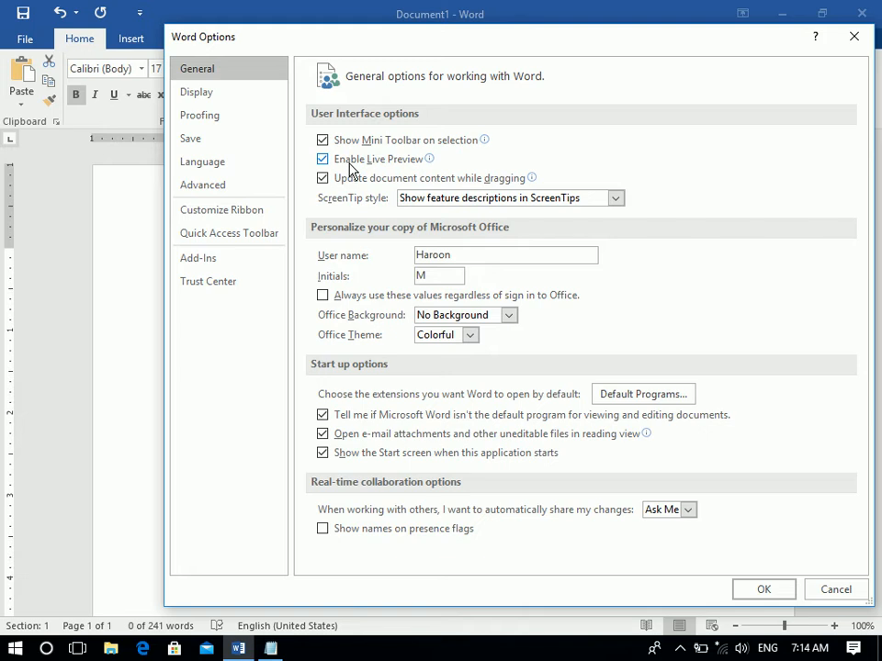
mouse_move(349, 170)
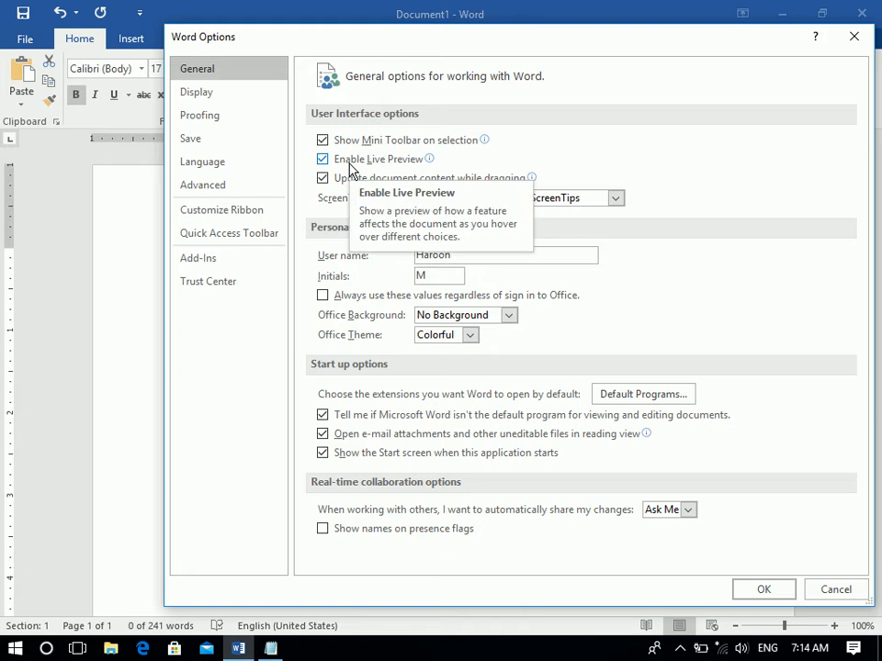
left_click(350, 171)
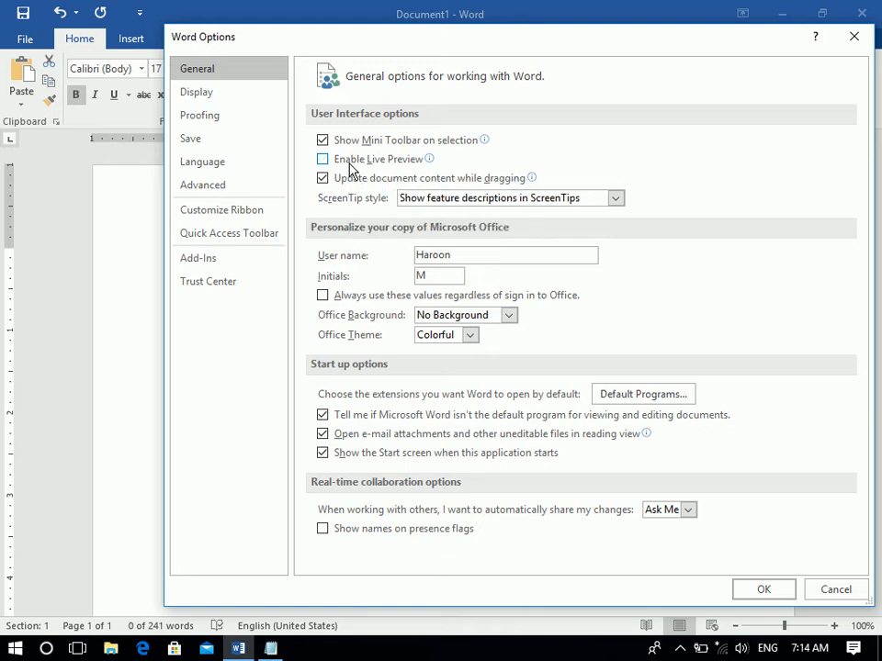
left_click(762, 587)
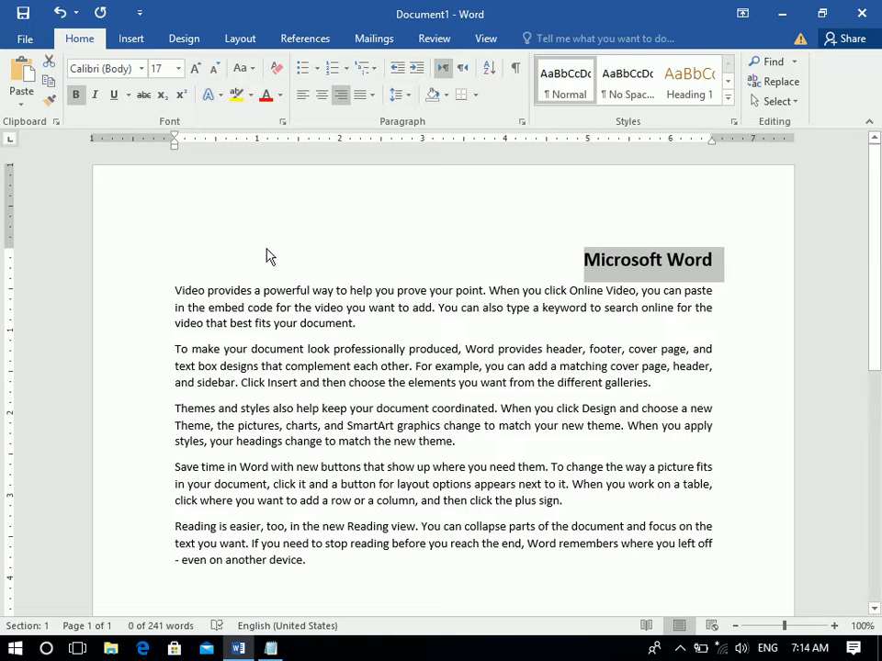
Set the heading's font to Algerian
left_click(141, 68)
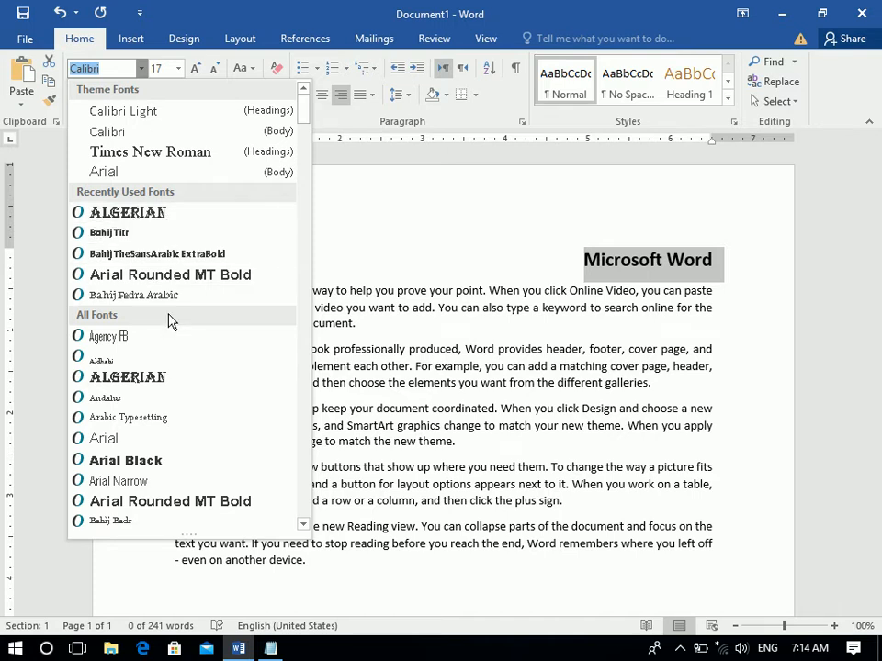
left_click(129, 214)
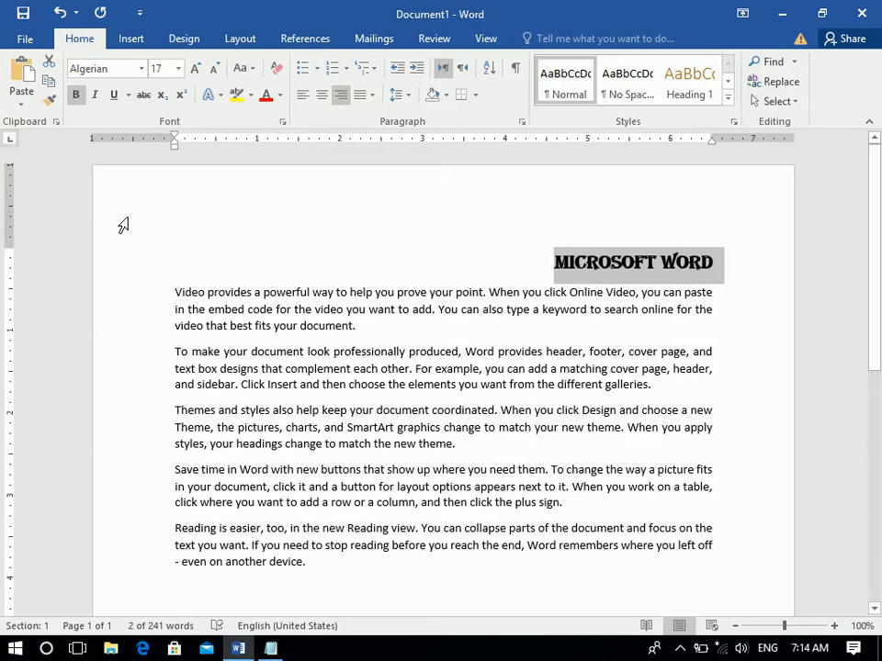
Turn Enable Live Preview back on in the Word options
left_click(23, 41)
left_click(90, 437)
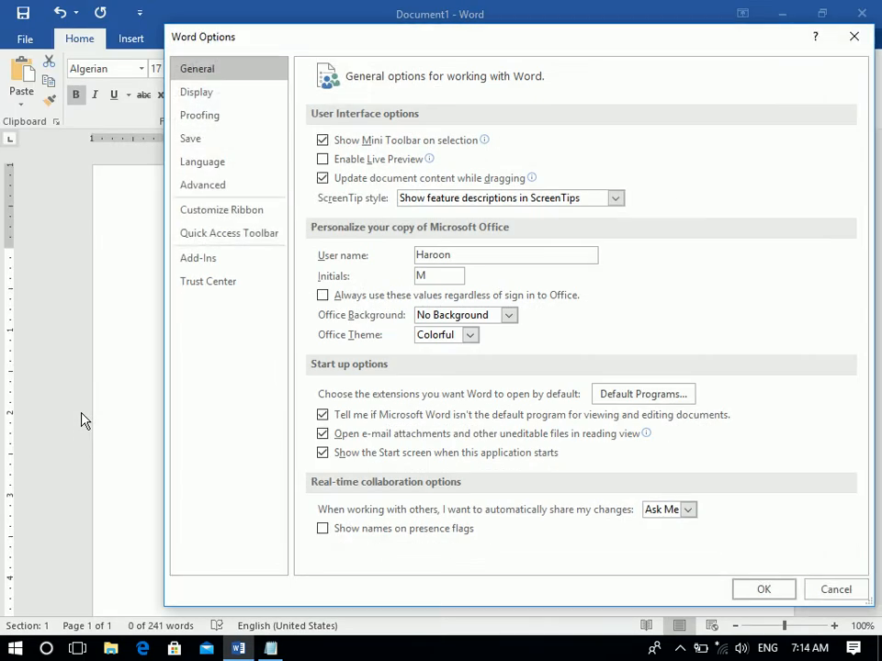
left_click(323, 160)
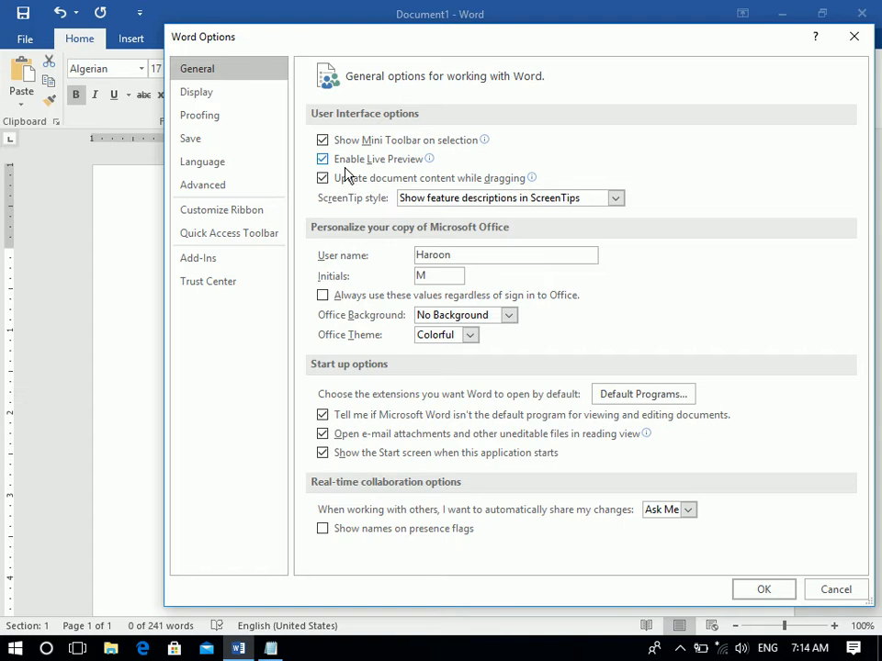
left_click(758, 588)
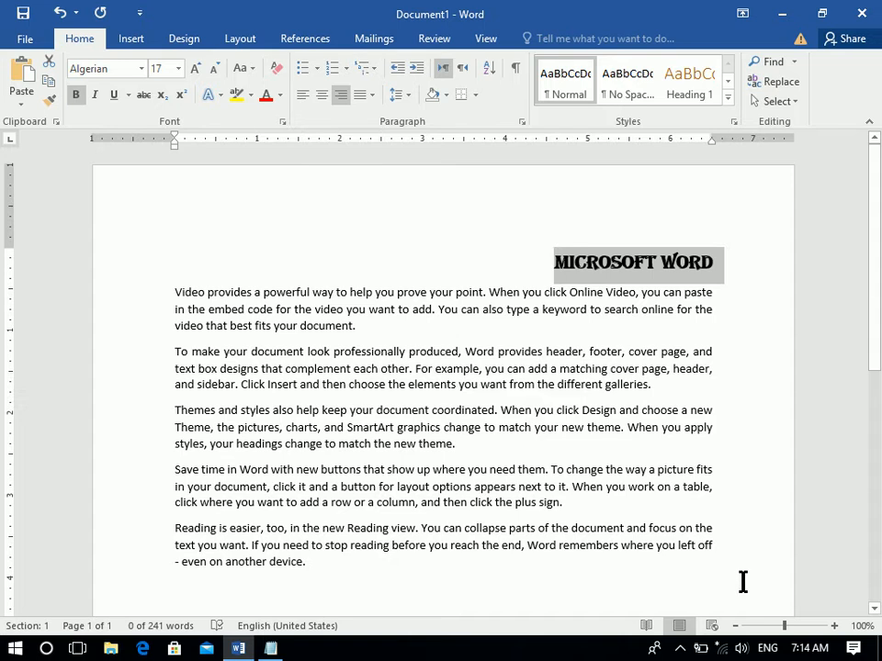
Reapply Algerian to the heading and look through the available font sizes
left_click(141, 69)
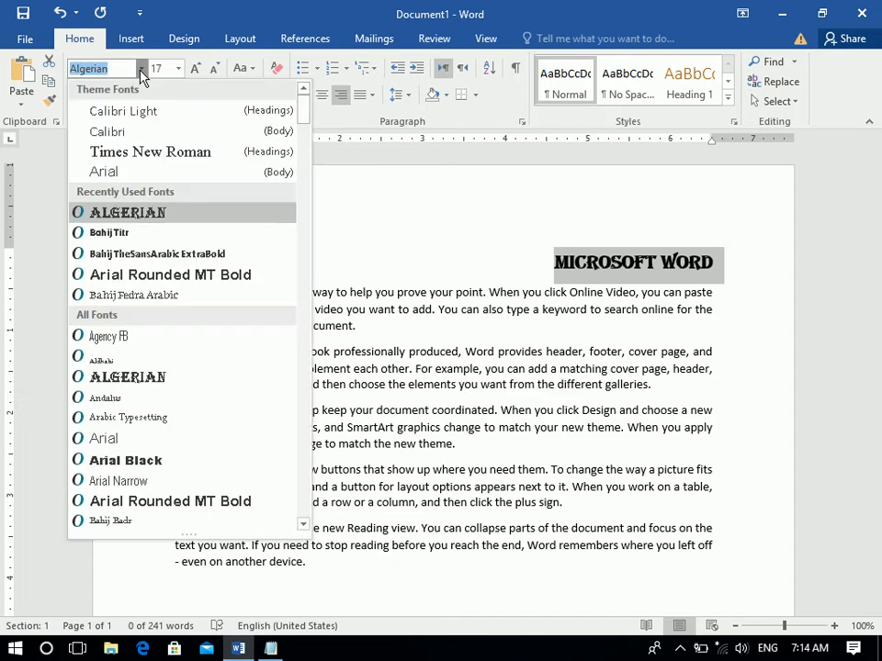
left_click(161, 212)
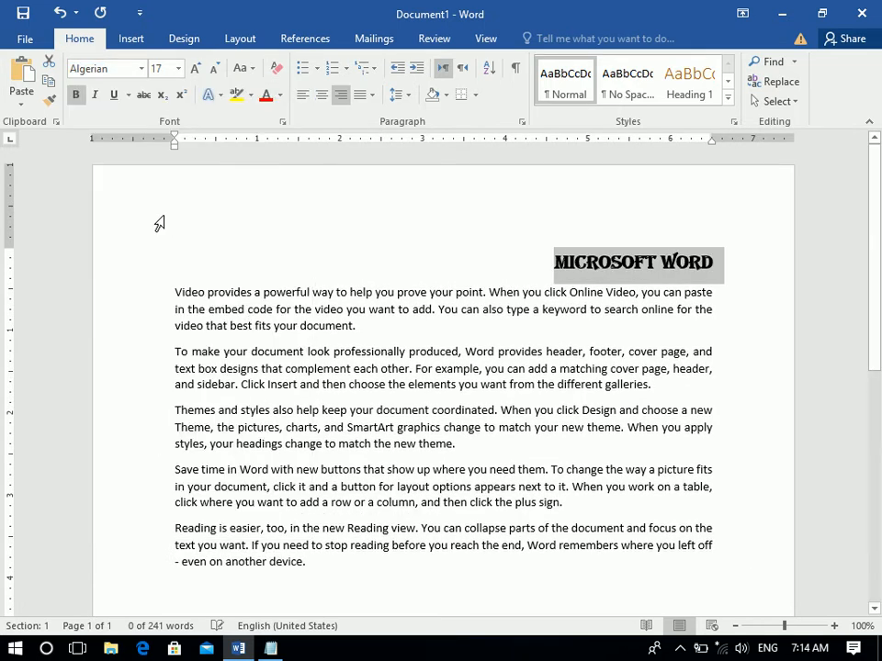
left_click(178, 69)
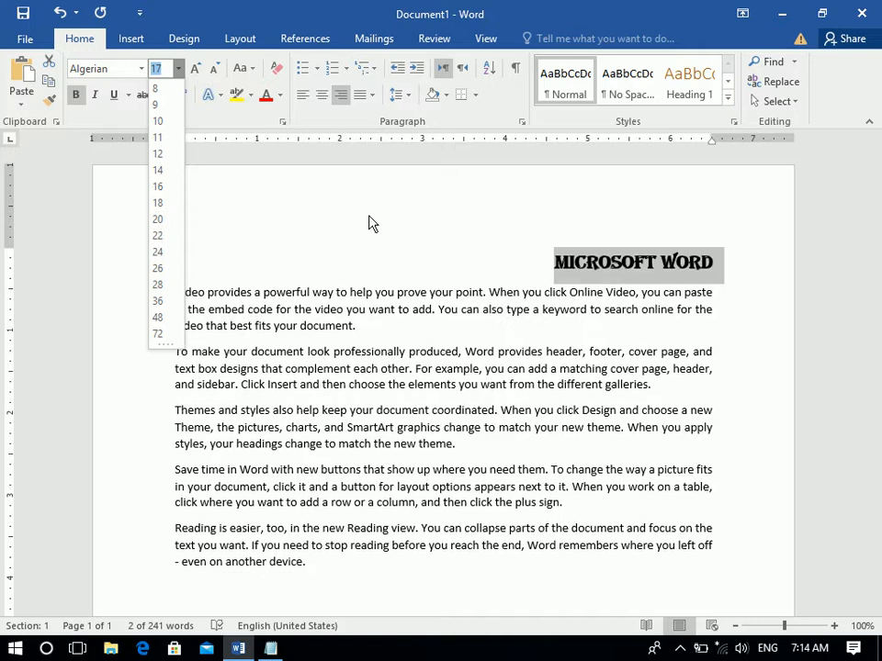
left_click(368, 224)
Add an empty line above the heading and switch the input language to Pashto for it
left_click(562, 264)
key("Home")
key("Return")
key("Up")
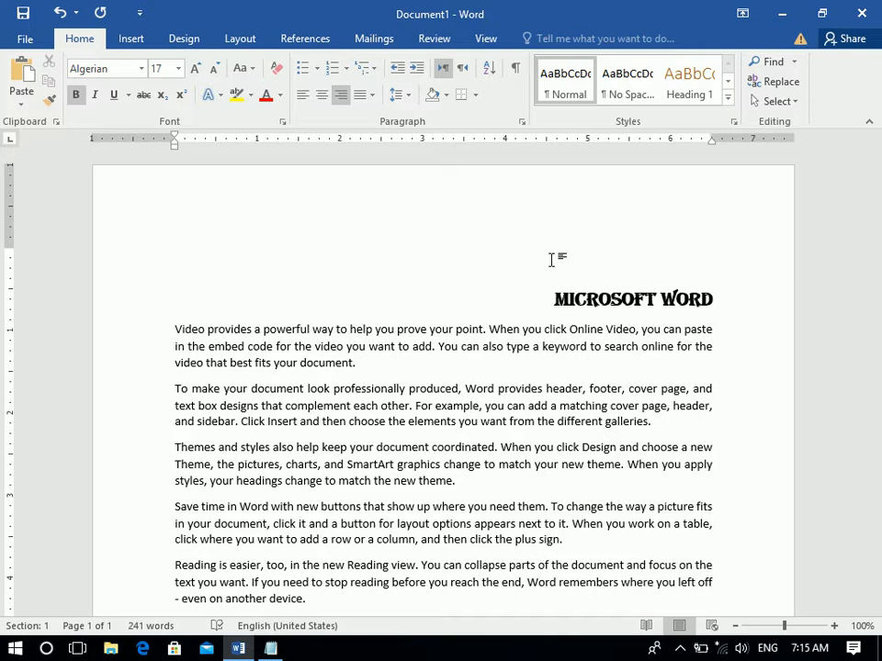
key("alt+shift")
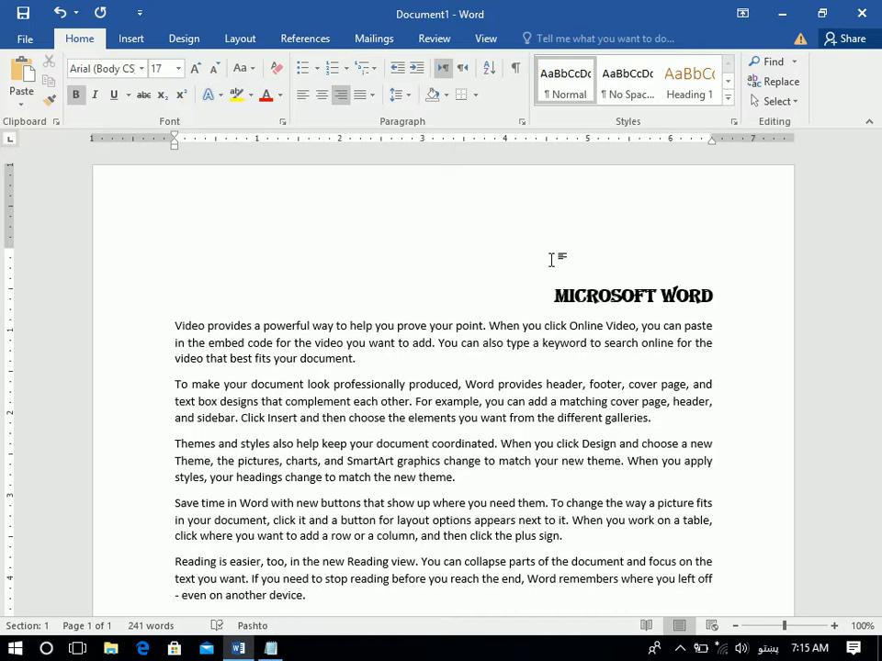
Enter the Pashto title "ضیاء انستیتوت د خصوصی زده کړو مرکز" on the empty first line
type("ضیاء انستیتو")
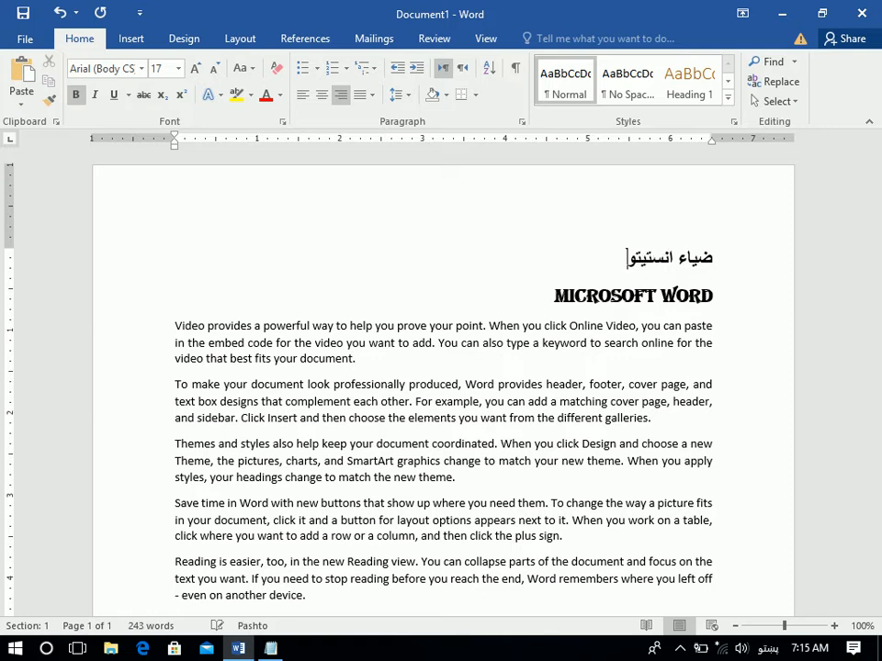
type("ت د خوص")
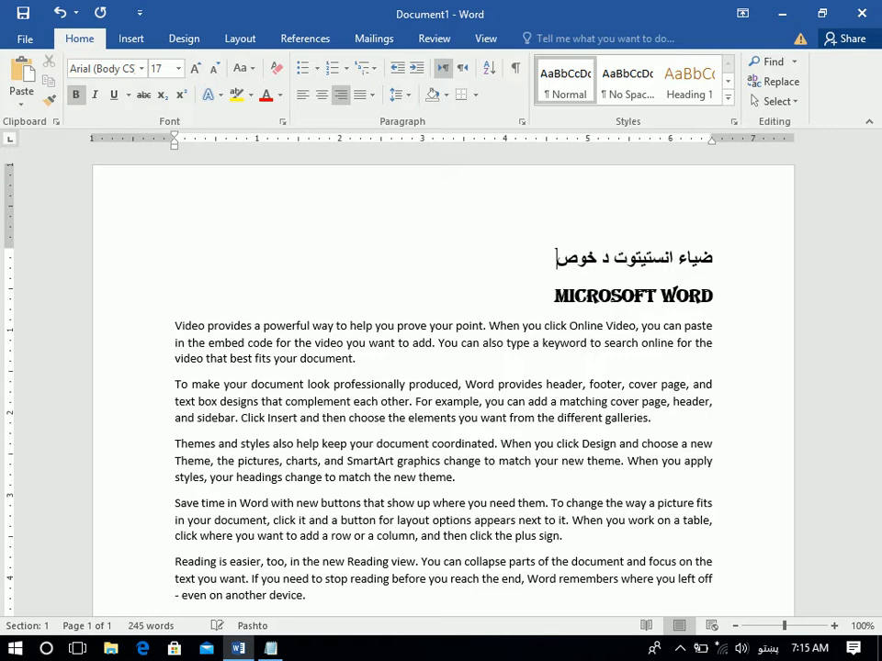
type("ی ز")
key("BackSpace")
key("BackSpace")
key("BackSpace")
key("BackSpace")
key("BackSpace")
type("صوصی زده کړ")
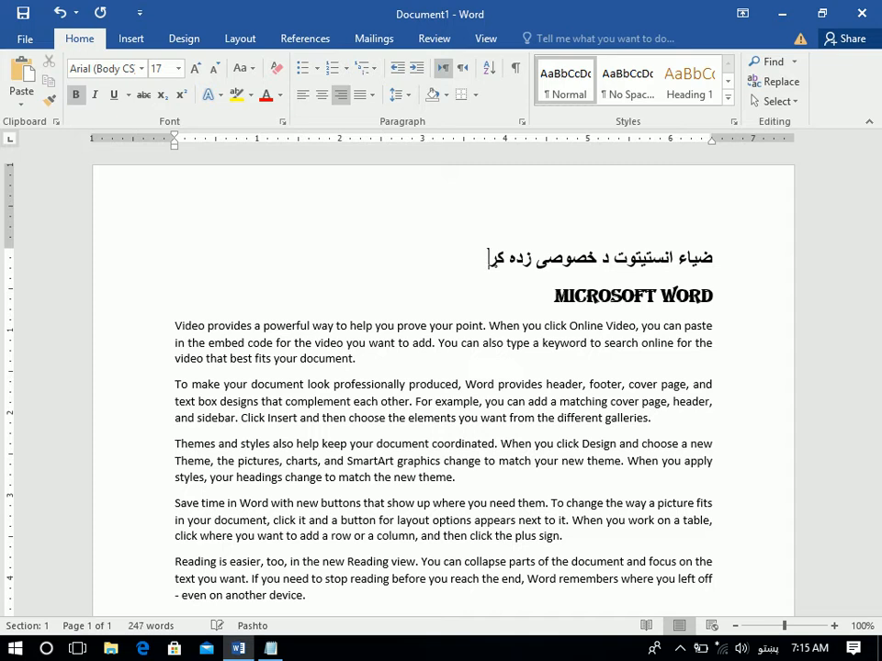
type("و مرکز")
Set the font of the Pashto title line to Bahij Titr
left_click_drag(435, 255, 714, 242)
left_click(715, 251)
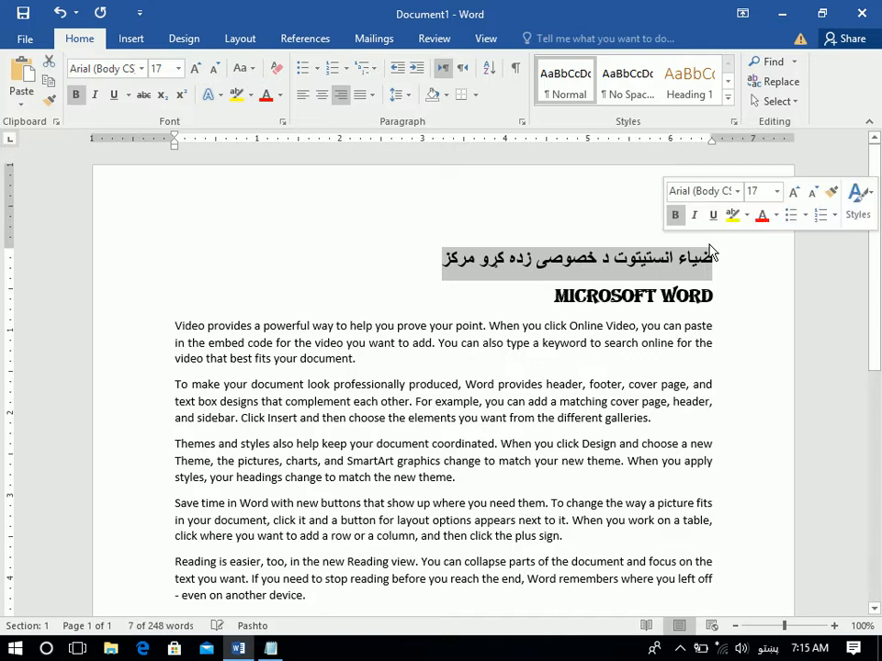
left_click(141, 68)
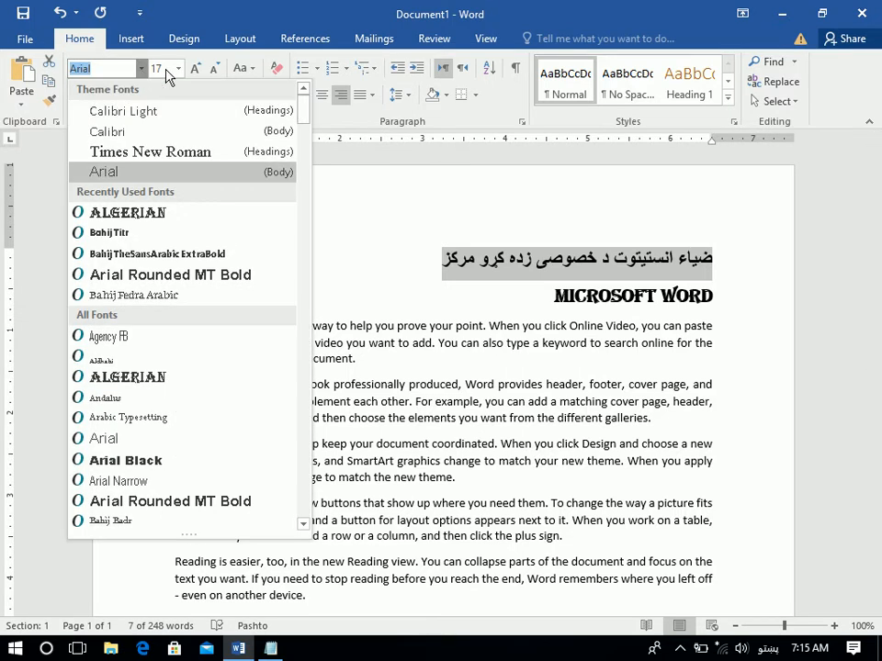
left_click_drag(303, 122, 305, 173)
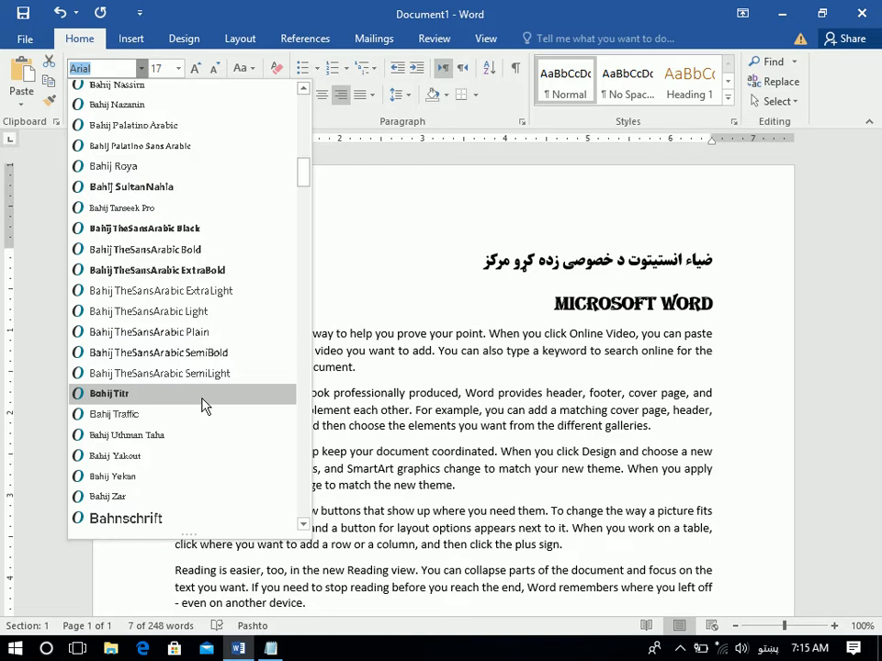
left_click(203, 407)
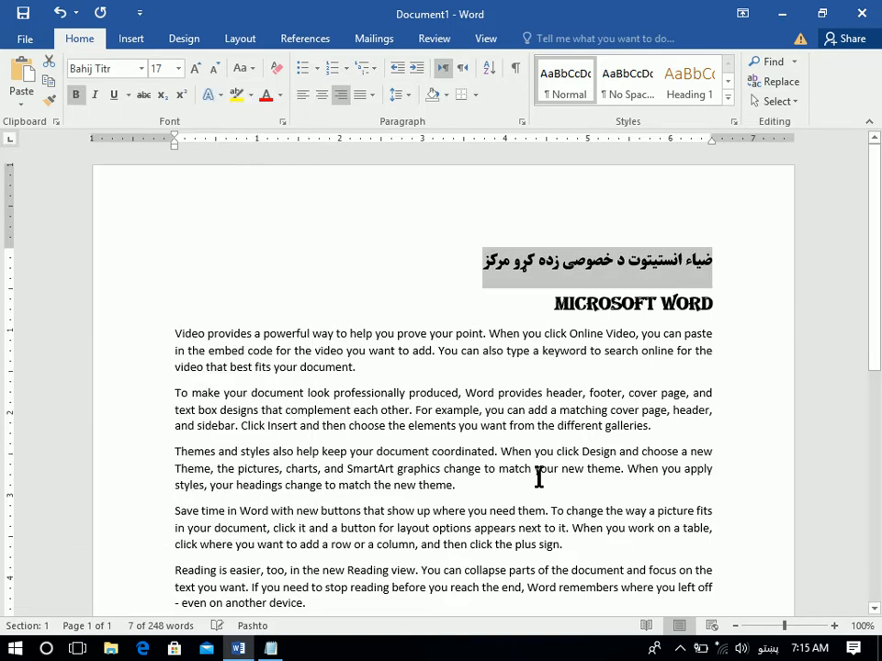
View the fonts installed on the computer in the Control Panel's Fonts folder from the desktop, and close it
left_click(879, 649)
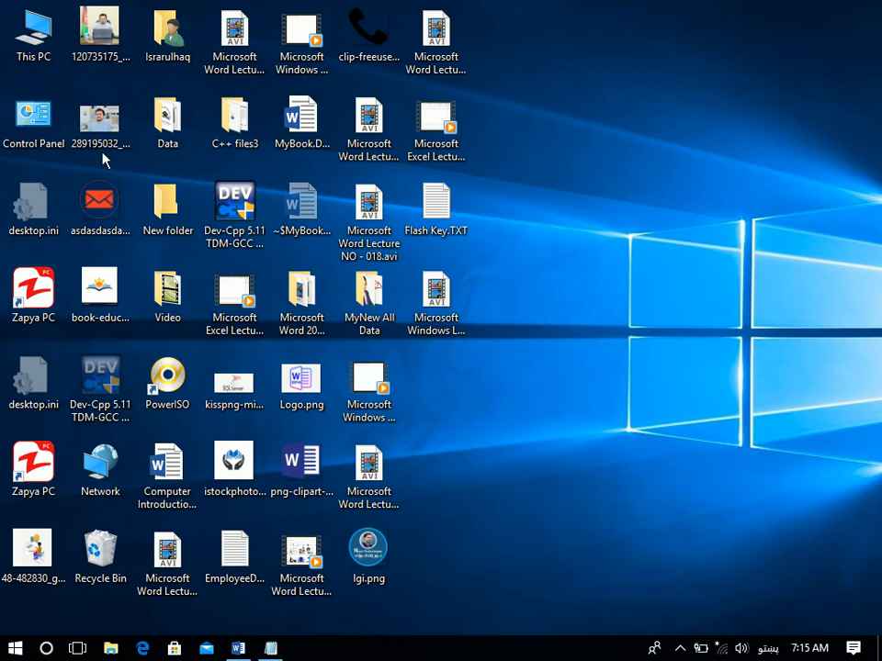
double_click(7, 114)
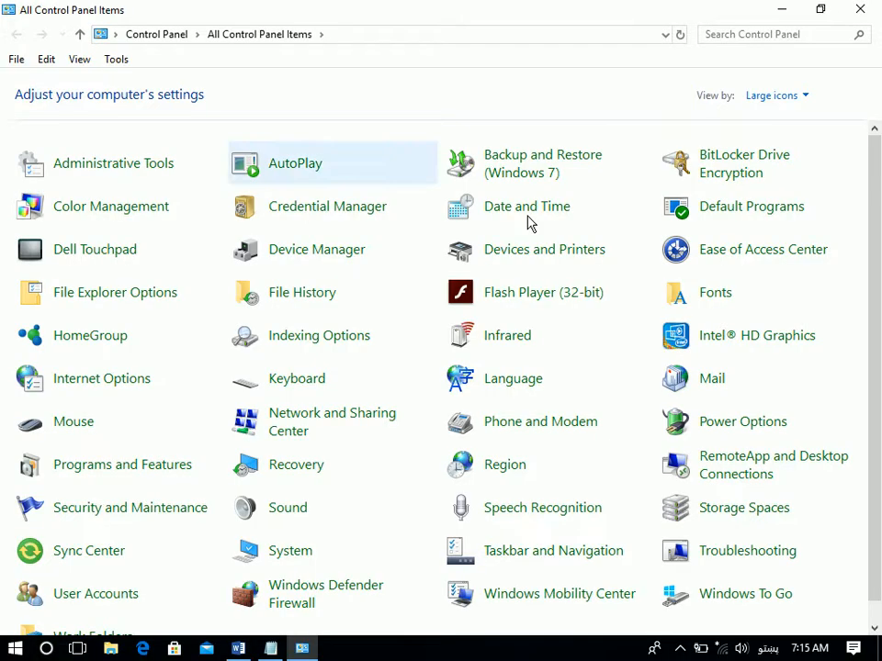
left_click(712, 296)
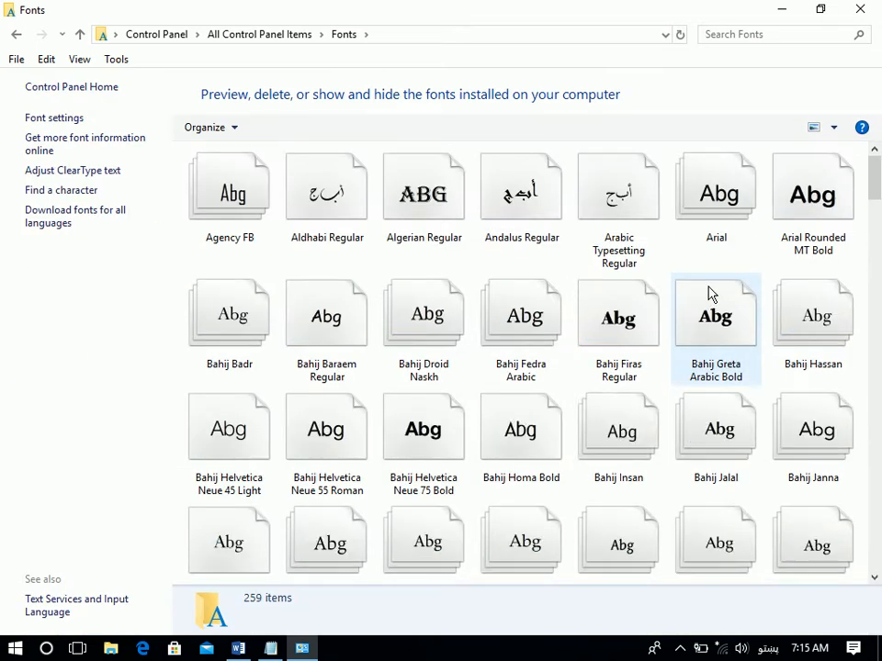
left_click(860, 9)
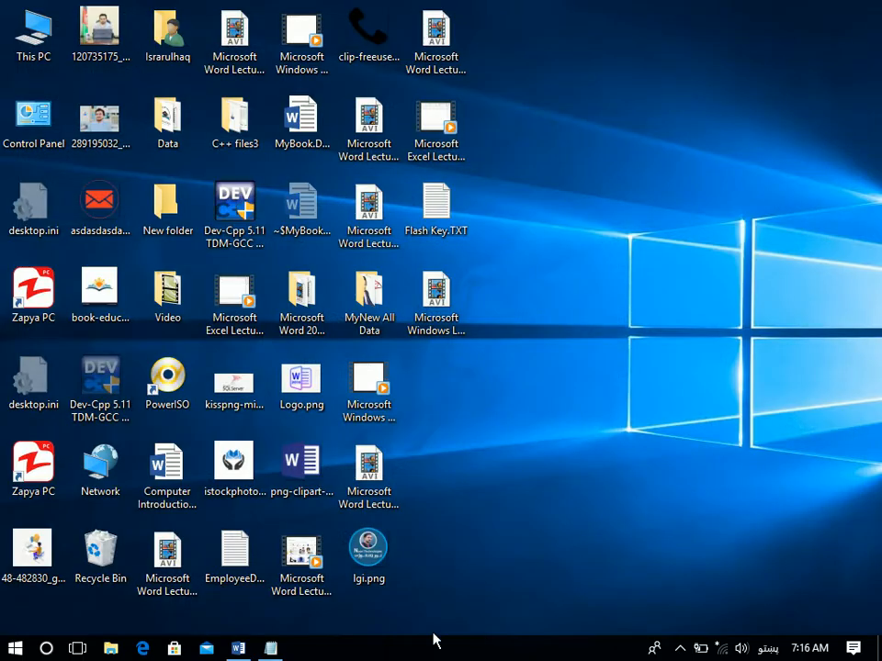
Switch back to Word and view the list of available fonts for the Pashto title, leaving its font as is
left_click(241, 650)
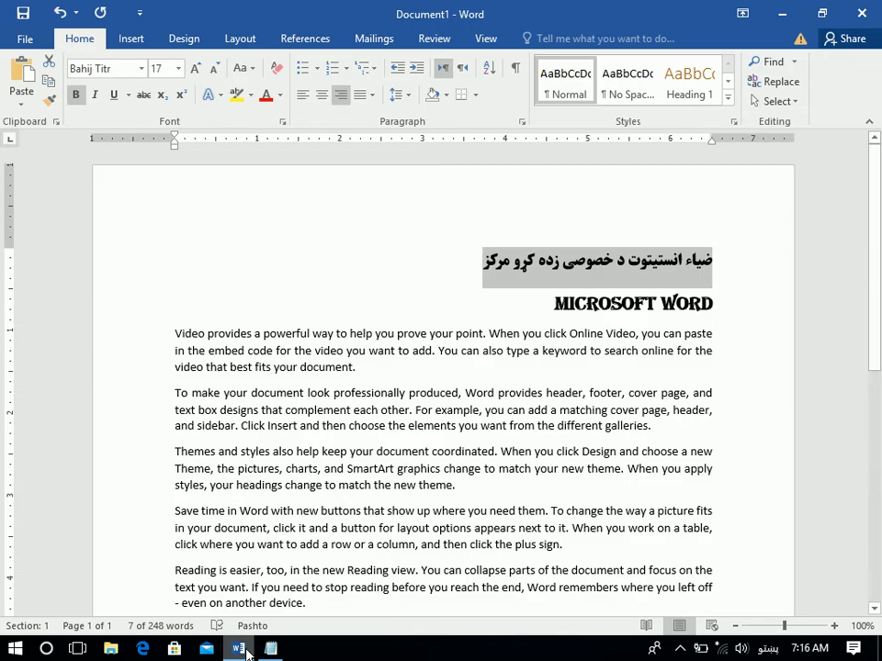
left_click(142, 69)
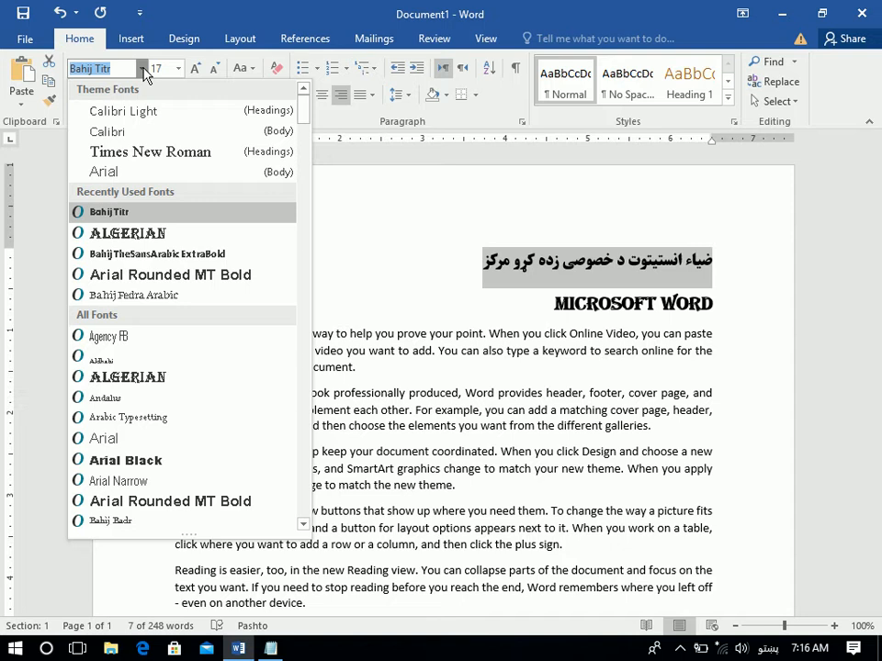
left_click(530, 305)
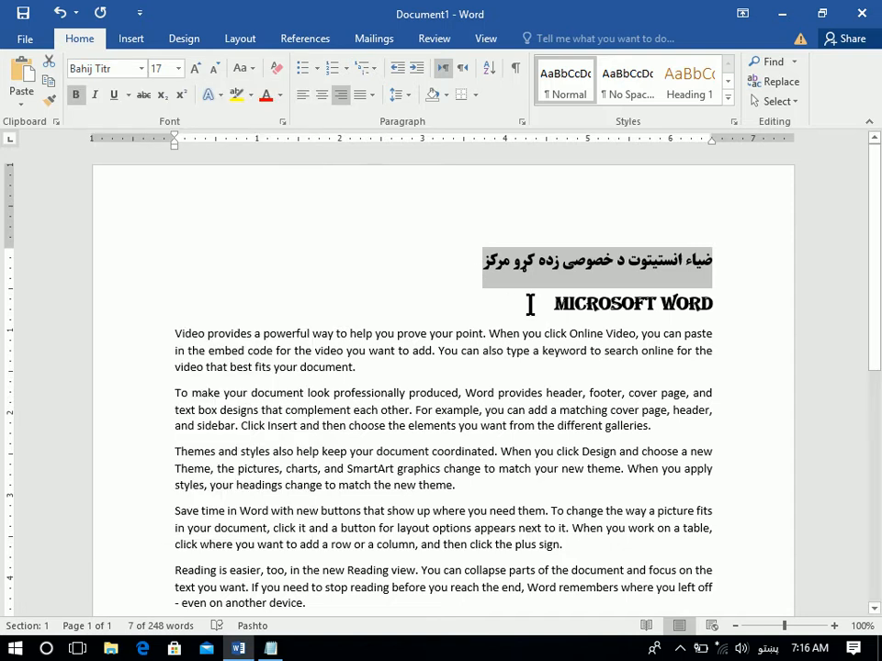
Select the "Microsoft Word" heading, switch the input language to English and set the heading's font to Arial
left_click(479, 263)
left_click_drag(506, 296, 722, 309)
left_click(101, 69)
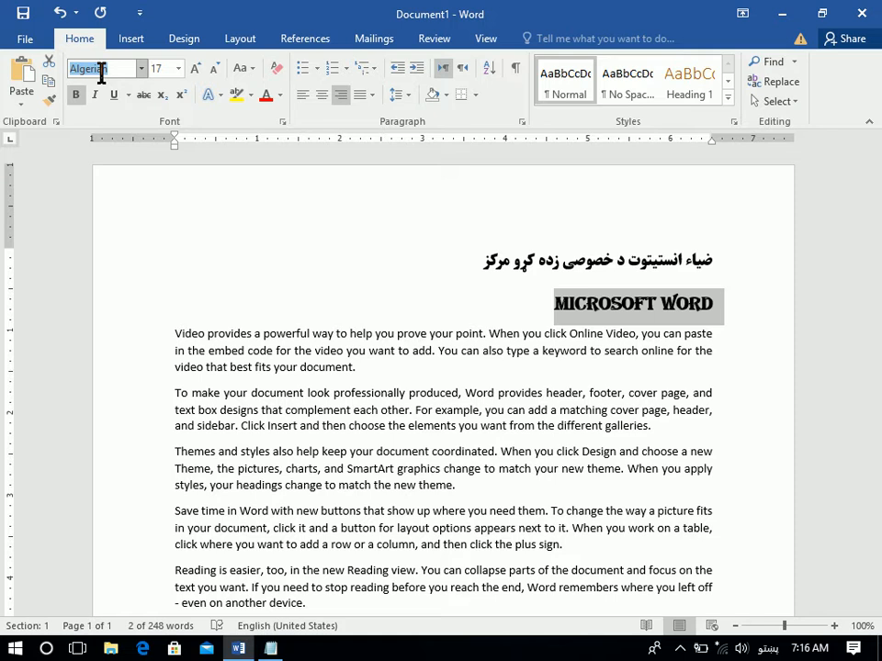
type("شقهش")
key("BackSpace")
key("BackSpace")
key("BackSpace")
key("BackSpace")
key("alt+shift")
type("Arial")
key("Return")
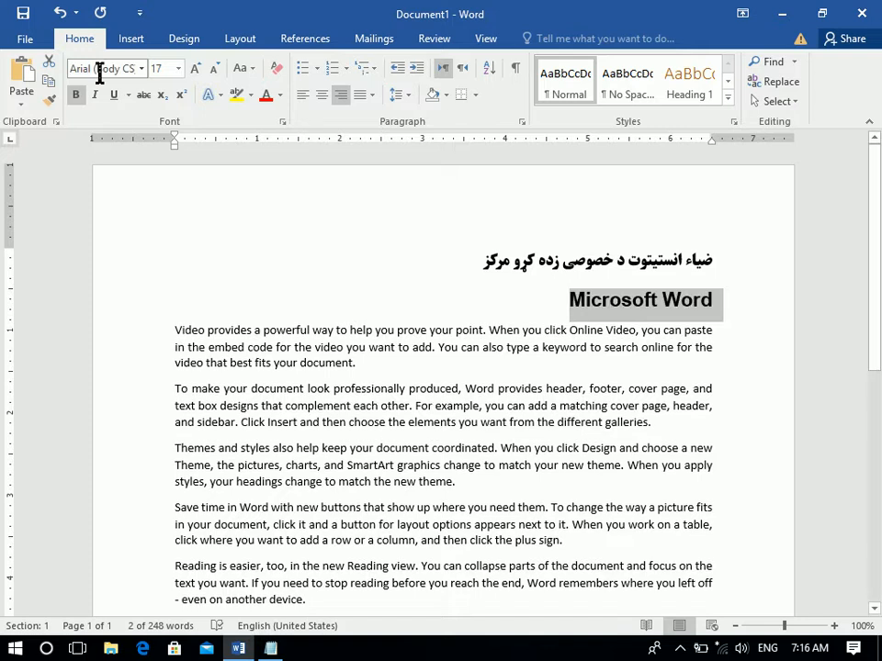
Set the font of the "Microsoft Word" heading to Calibri Light
left_click(96, 68)
type("Calibri Light")
key("Return")
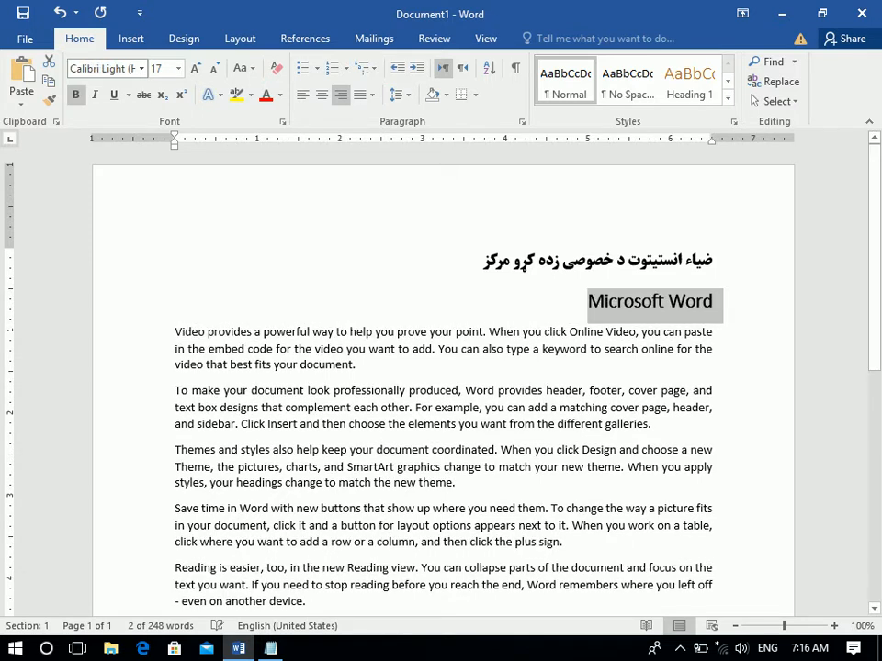
Set the font of the "Microsoft Word" heading to Times New Roman
left_click(93, 68)
type("T")
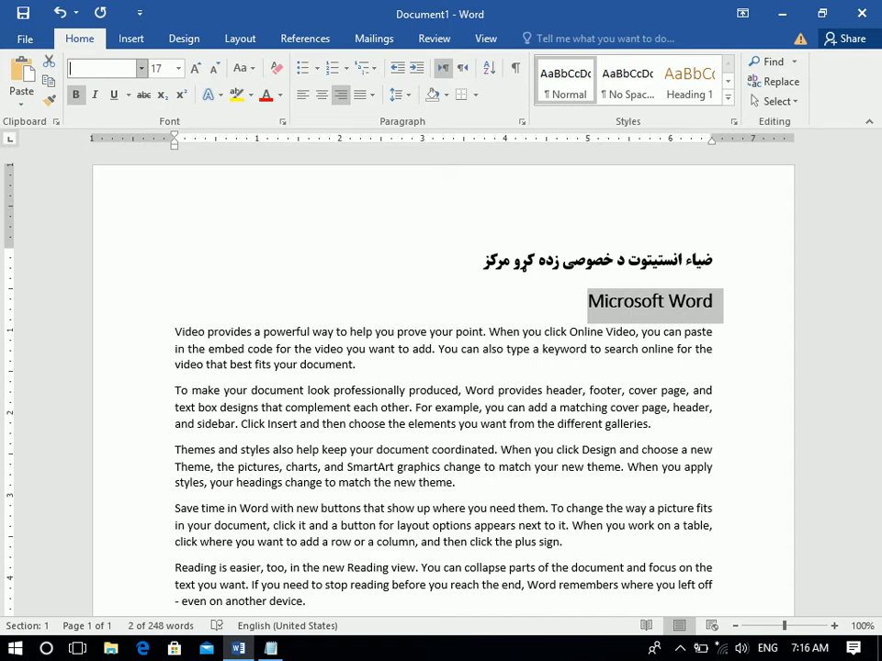
type("ime")
key("Return")
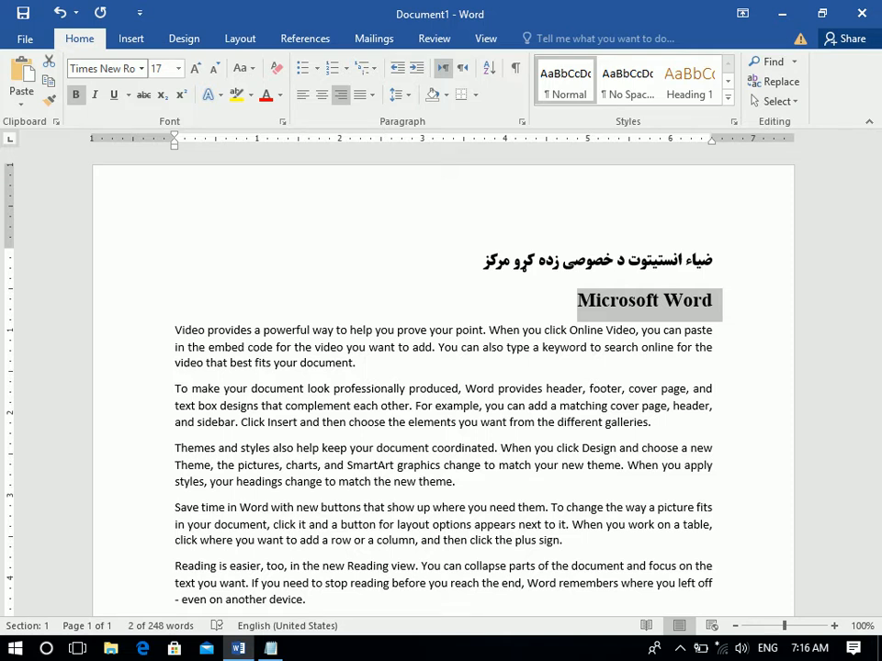
left_click(76, 68)
left_click(141, 68)
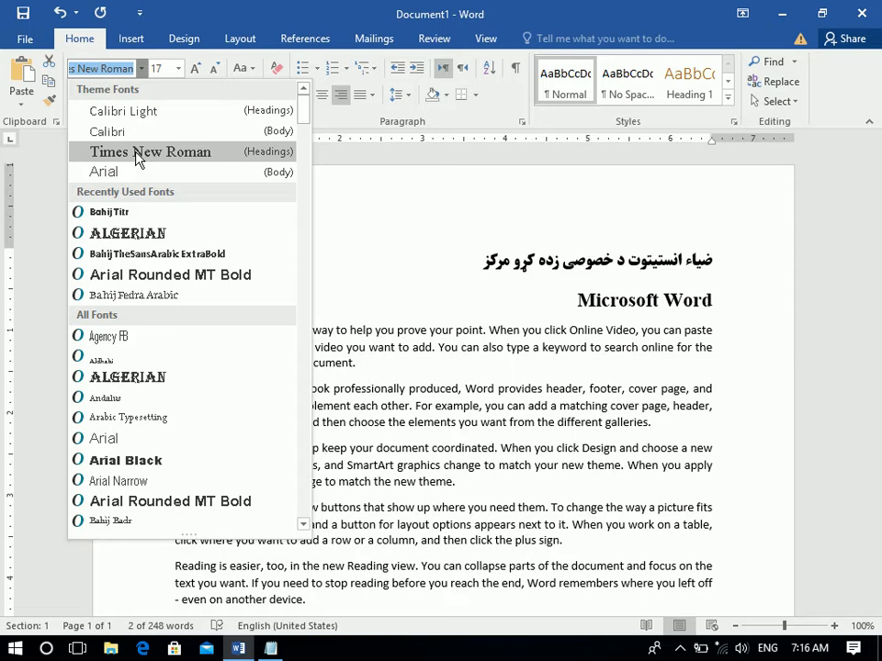
left_click(136, 153)
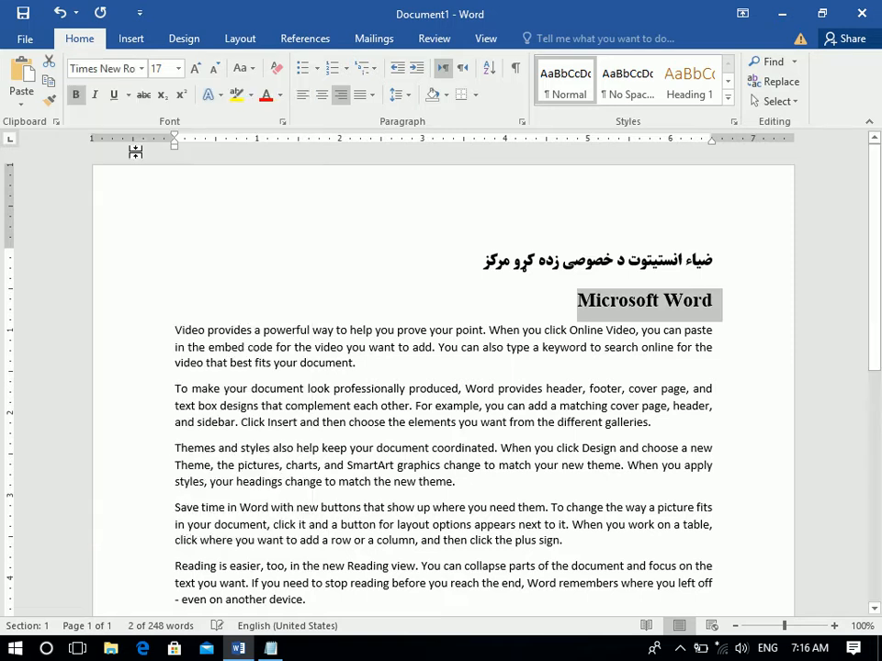
left_click(96, 68)
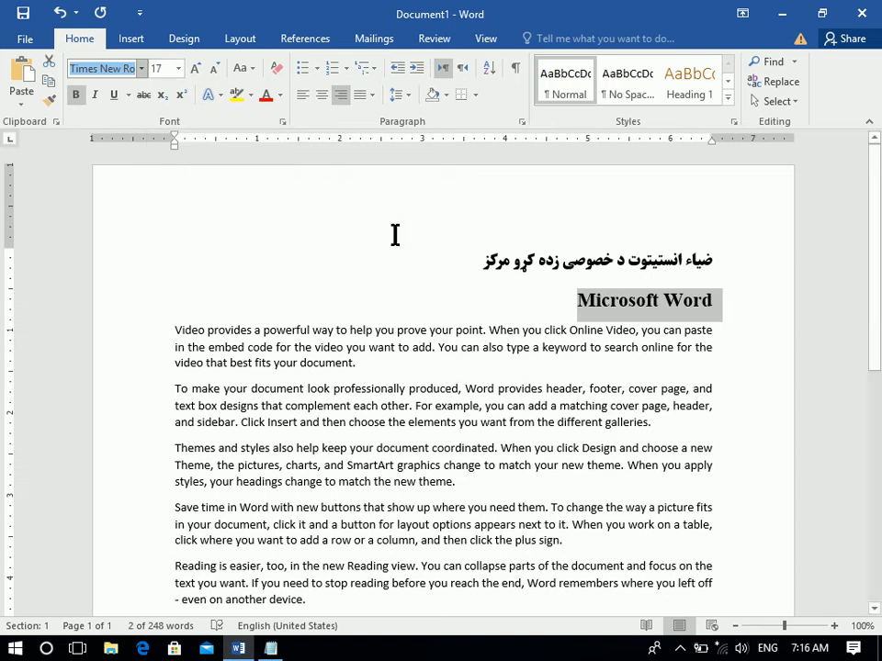
Select the "Microsoft Word" heading line and align it to the left margin
left_click(625, 306)
left_click(755, 300)
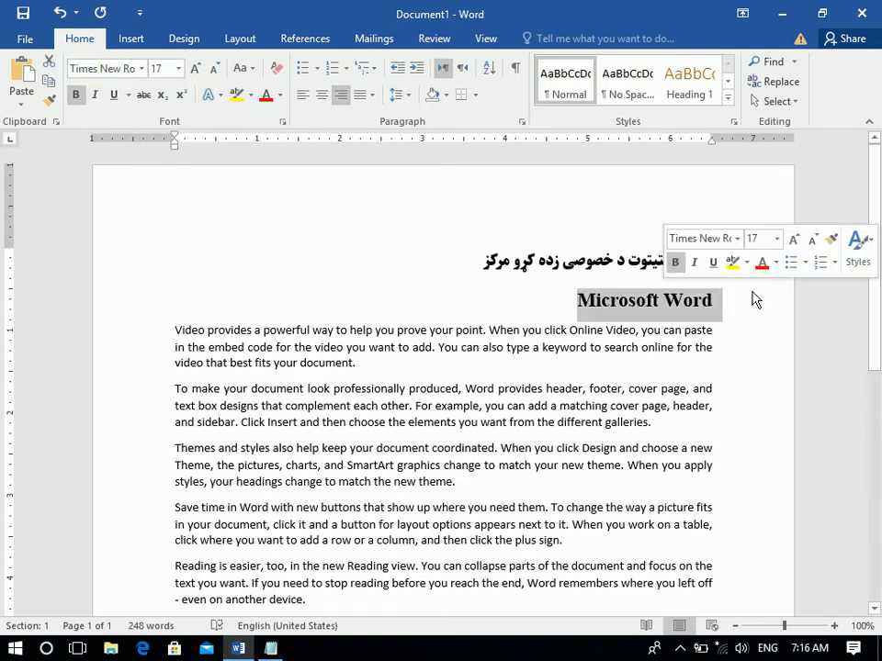
key("ctrl+l")
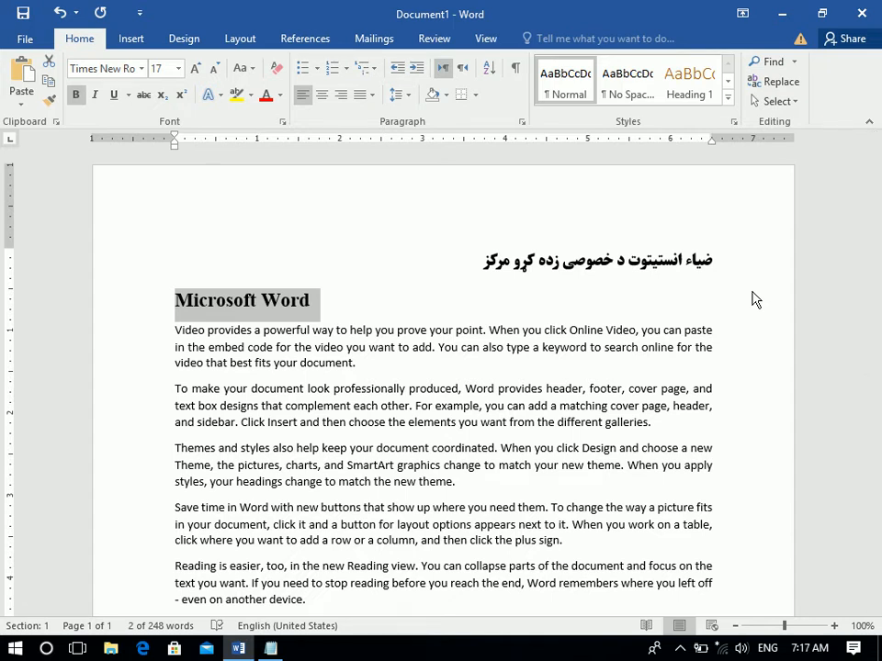
Set the heading's font size to 14 and then to 16
left_click(178, 68)
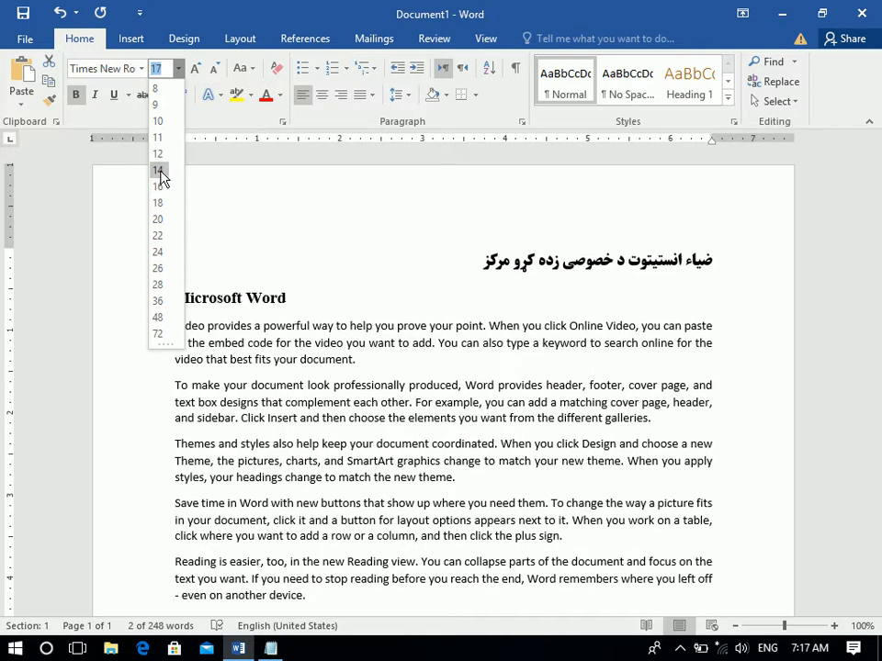
left_click(160, 171)
left_click(179, 68)
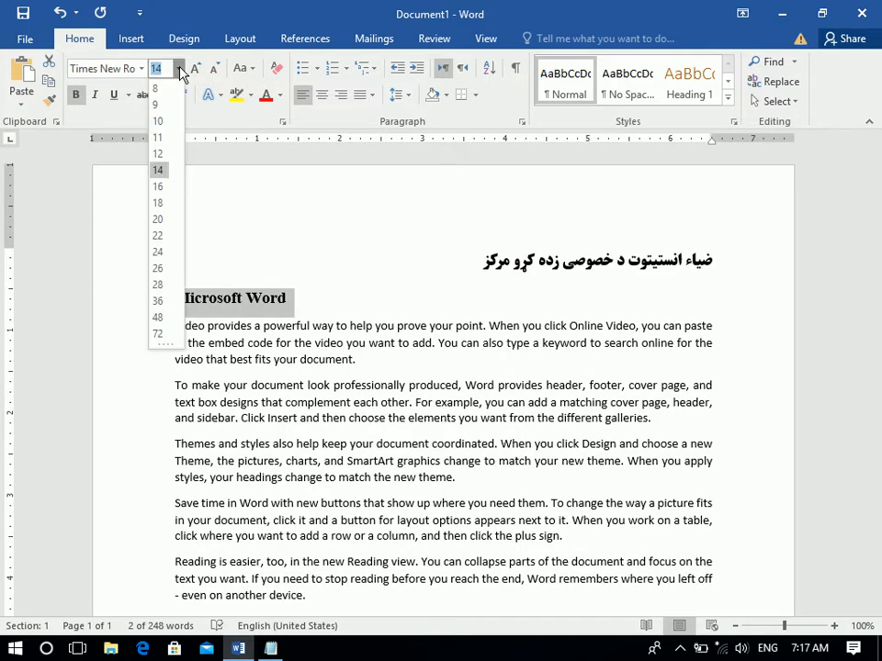
left_click(156, 189)
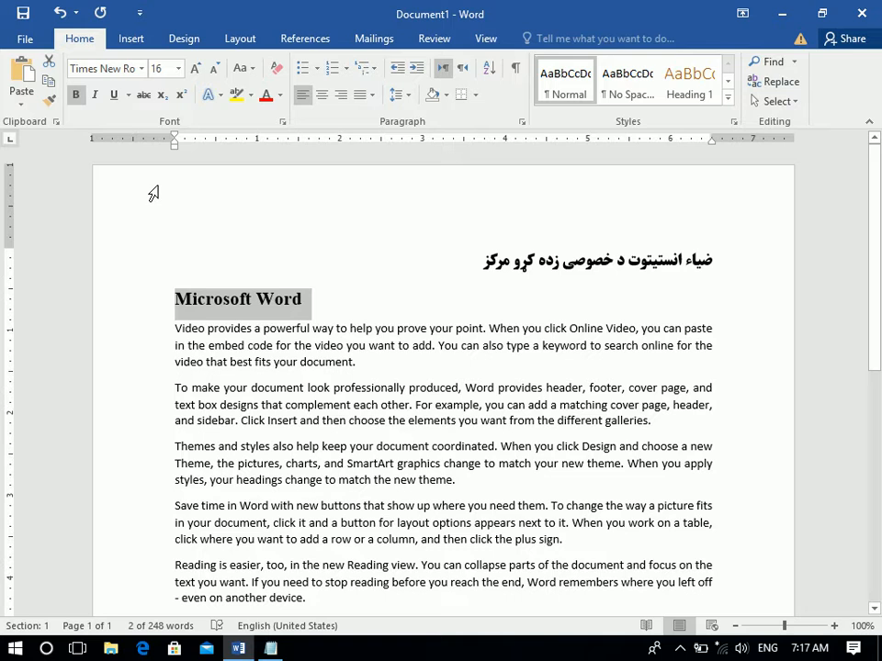
Try font sizes 72 and 100 on the "Microsoft Word" heading, and set it back to 16
left_click(179, 68)
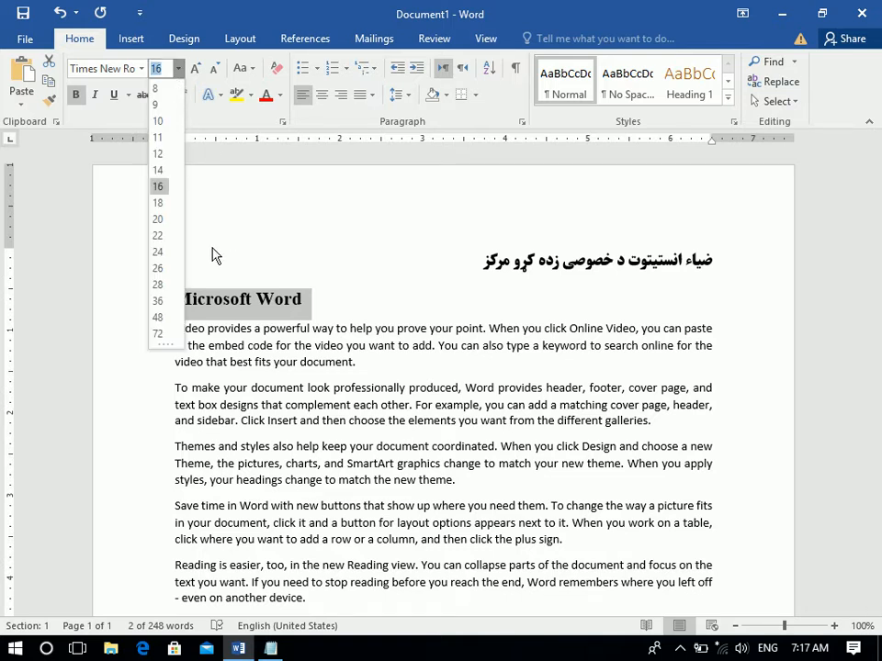
left_click(160, 334)
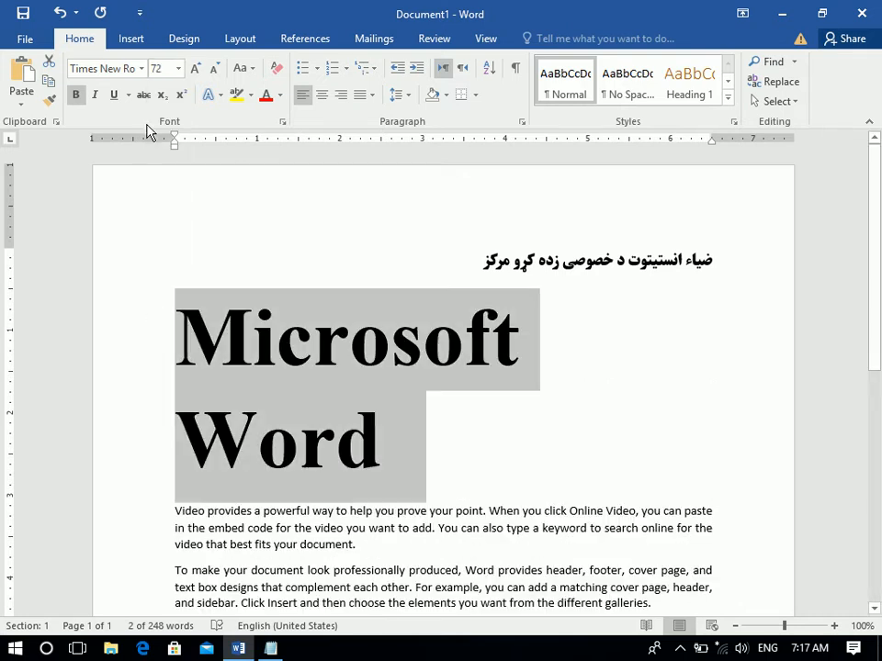
type("100")
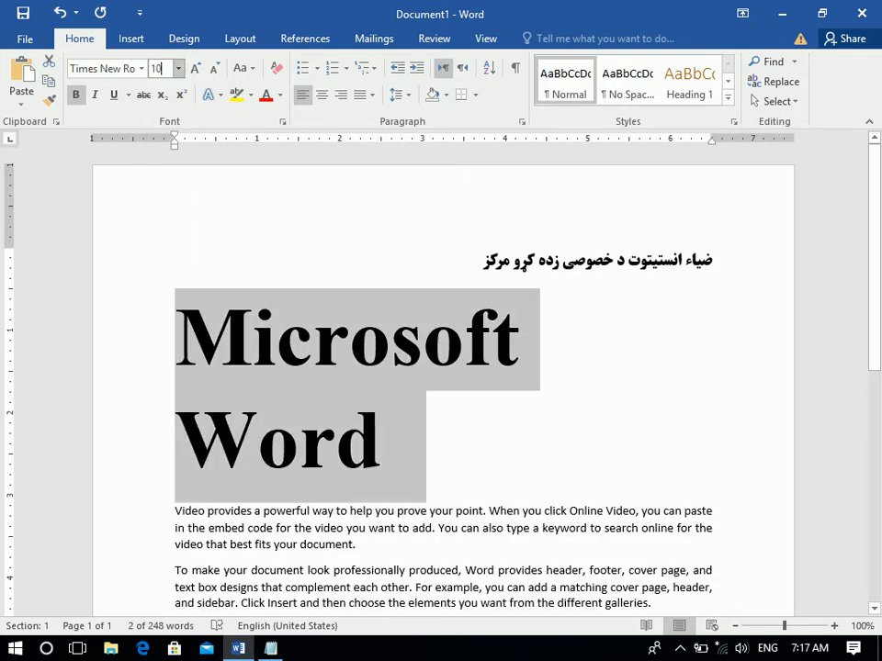
key("Return")
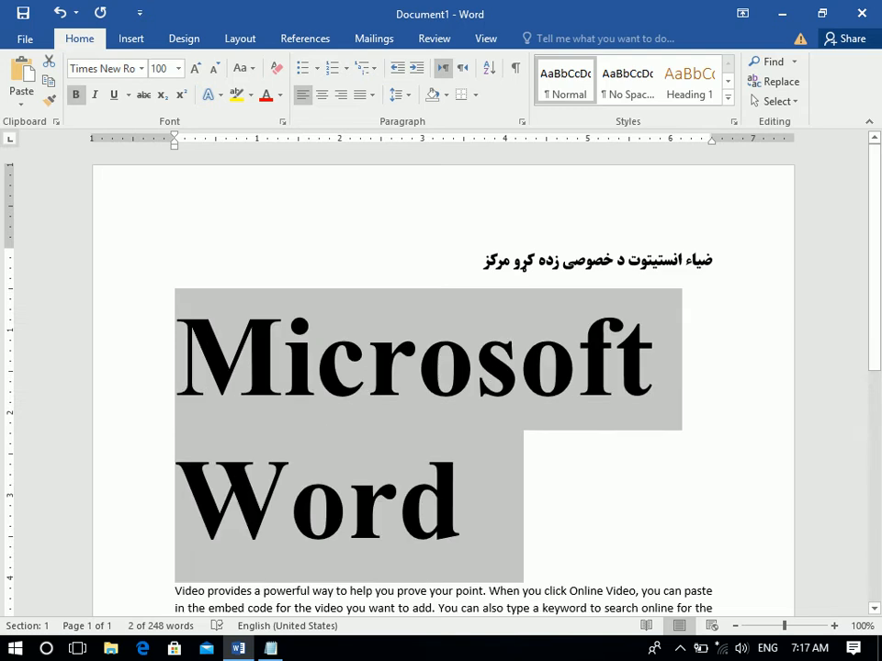
left_click(178, 68)
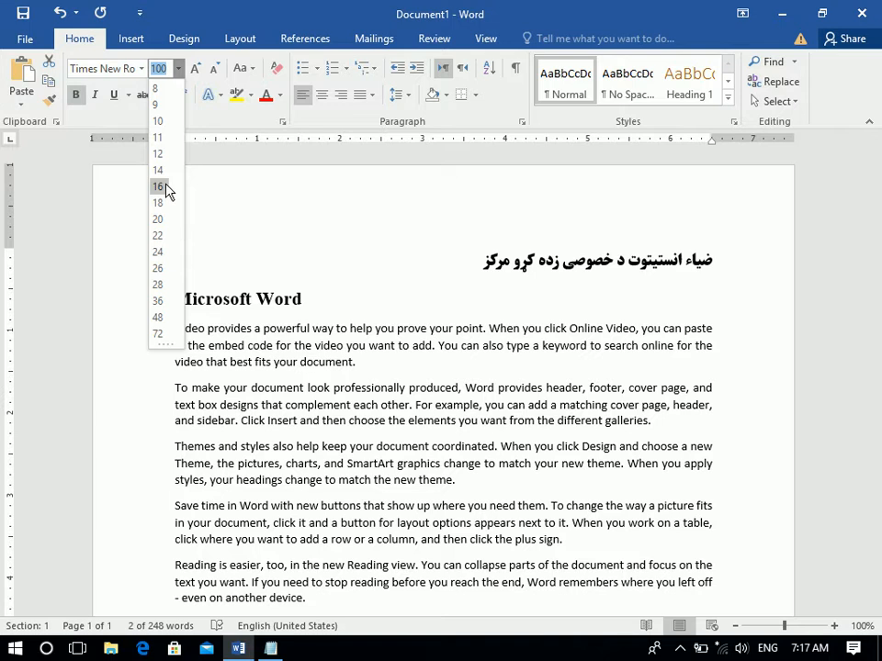
left_click(167, 187)
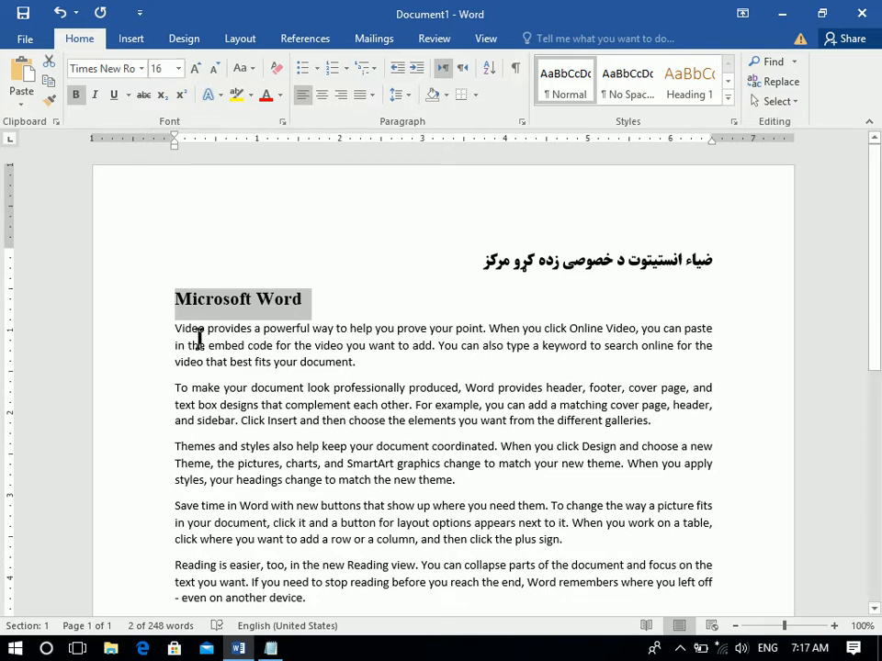
Select all the body paragraphs below the heading and set their font size to 12
left_click_drag(173, 330, 324, 596)
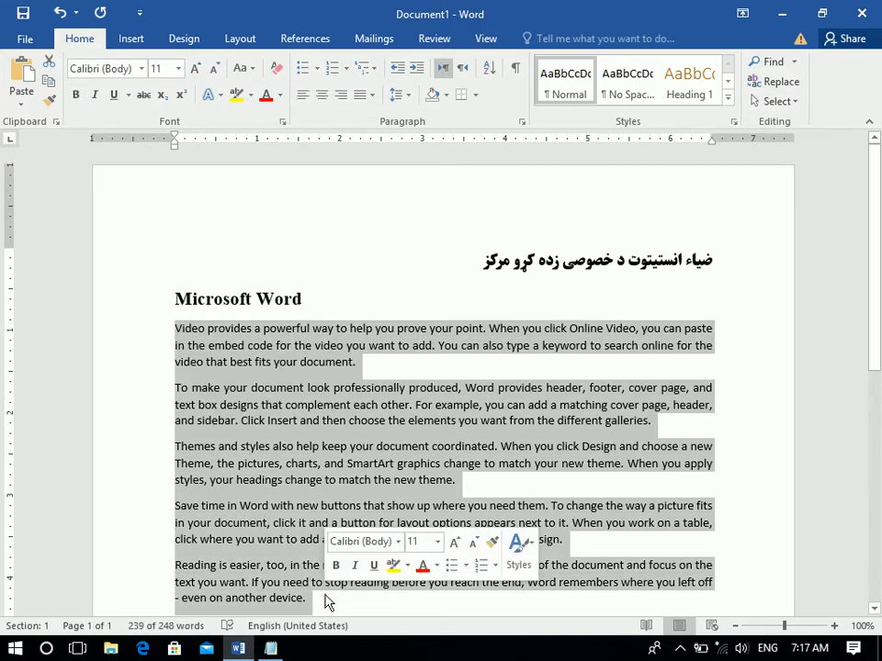
left_click(158, 67)
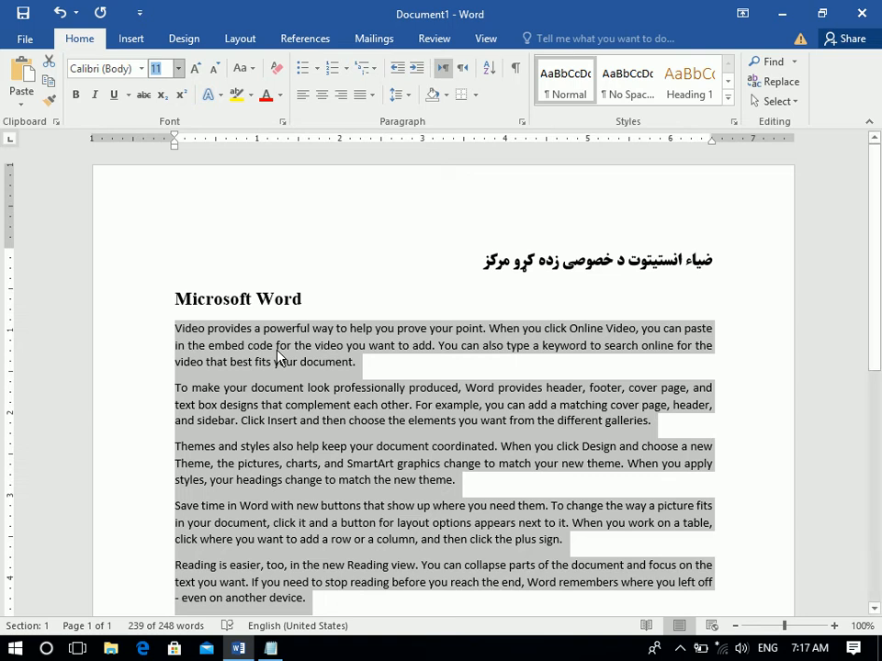
type("11")
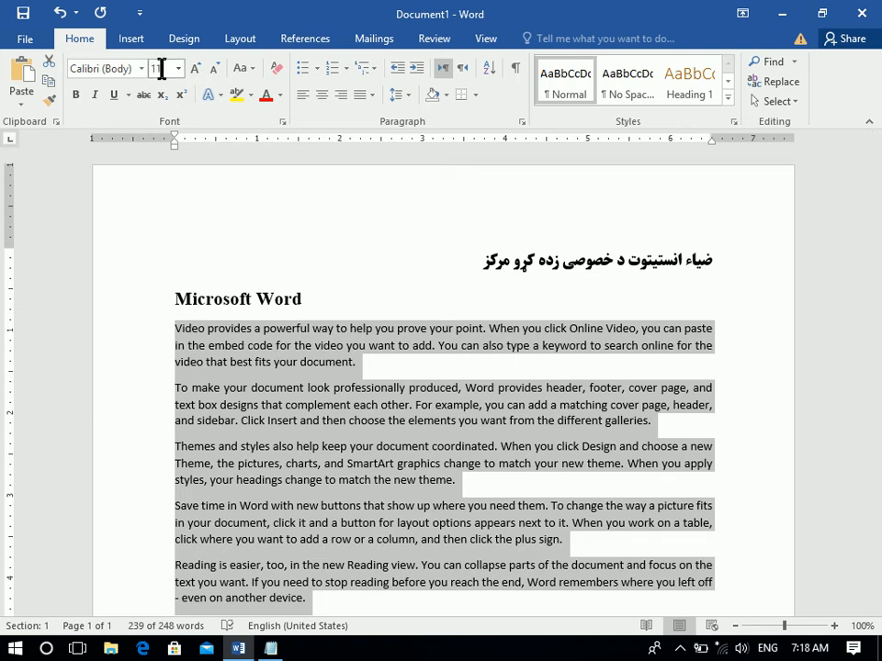
key("Return")
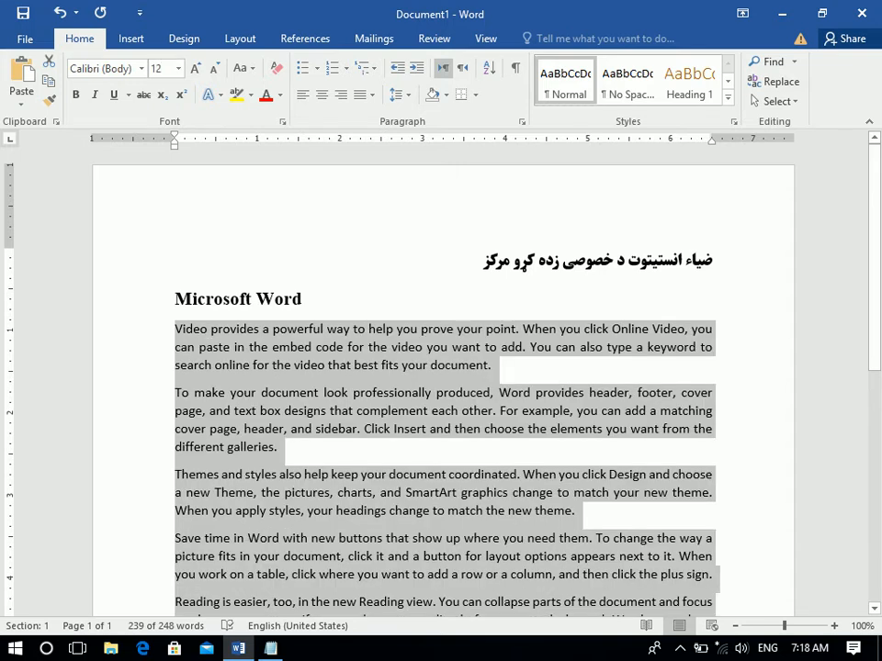
Set the font size of the body paragraphs to 11 and then back to 12
left_click(158, 68)
type("11")
key("Return")
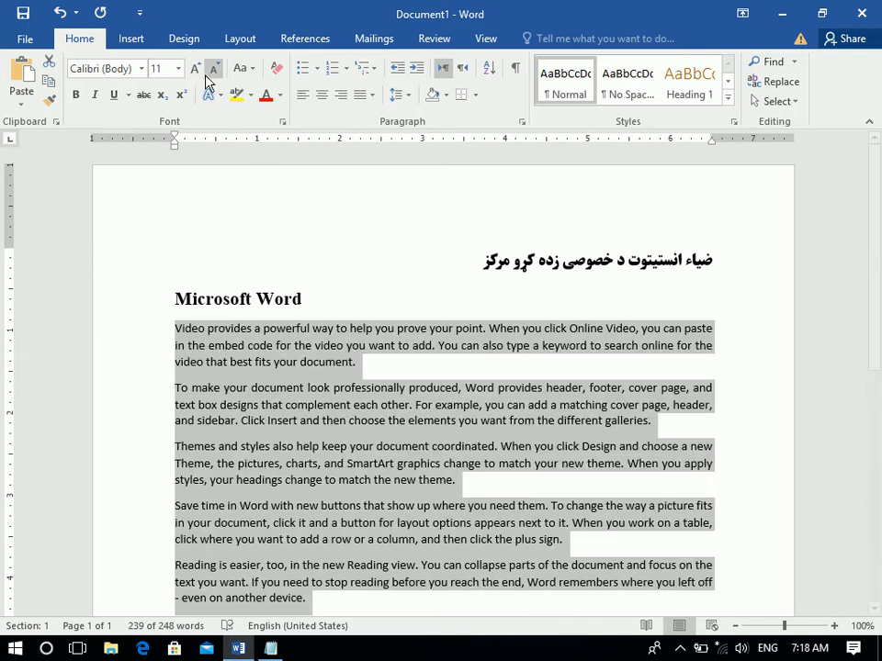
left_click(158, 68)
type("12")
key("Return")
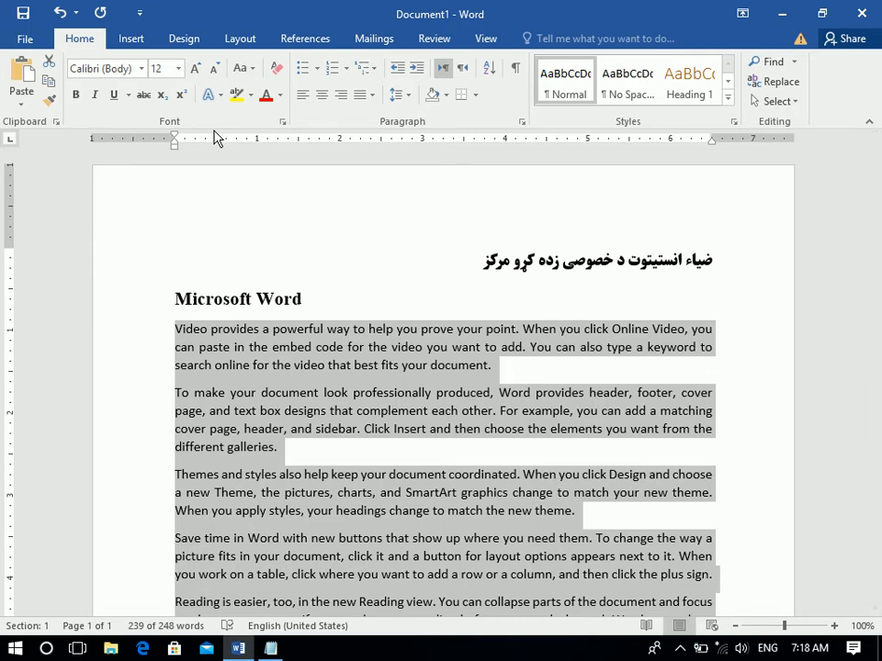
Increase the font size of the body paragraphs step by step up to 26
left_click(195, 70)
left_click(194, 70)
left_click(195, 70)
left_click(195, 70)
left_click(195, 70)
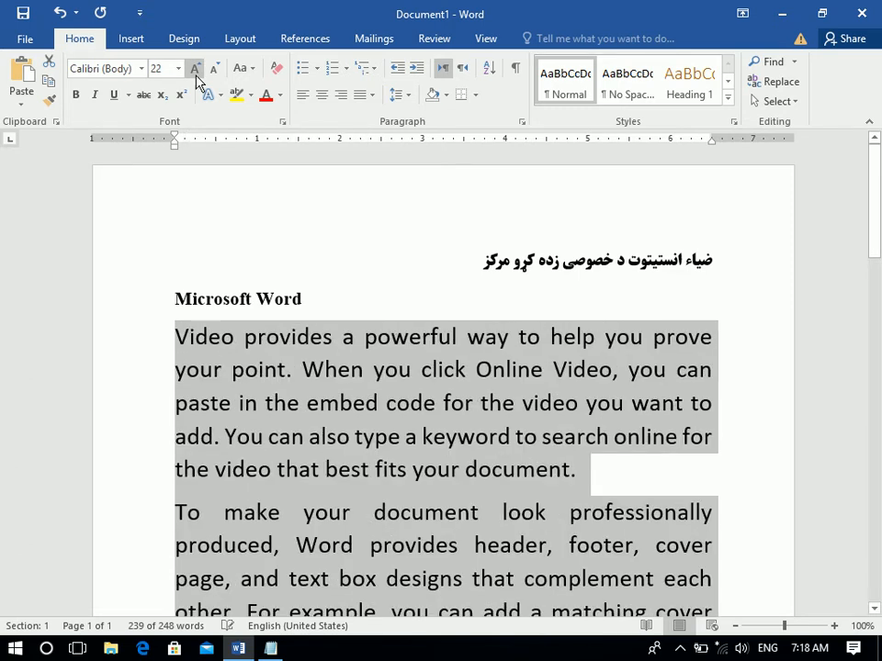
left_click(194, 70)
left_click(195, 70)
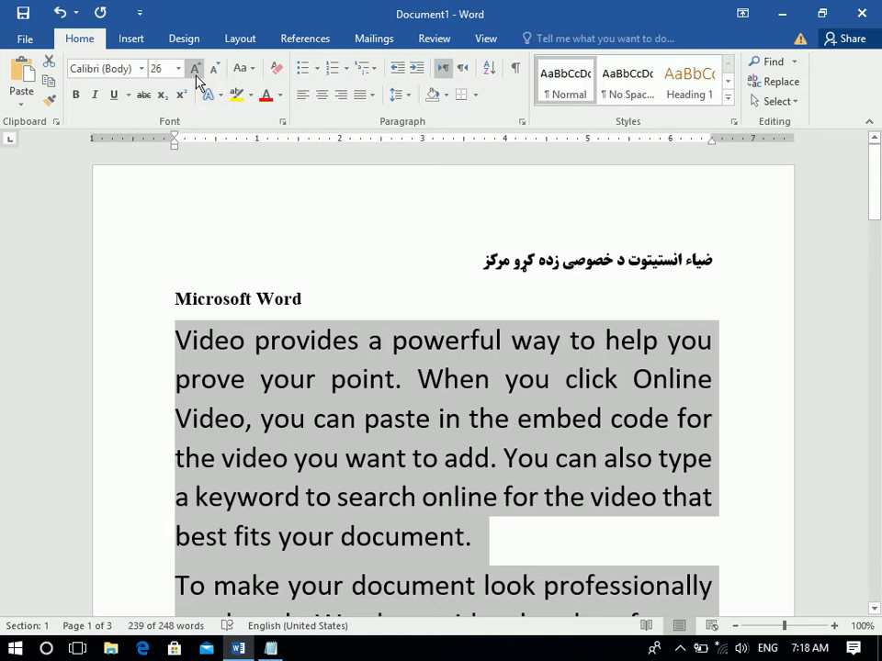
Decrease the font size of the body paragraphs step by step down to 12
left_click(208, 74)
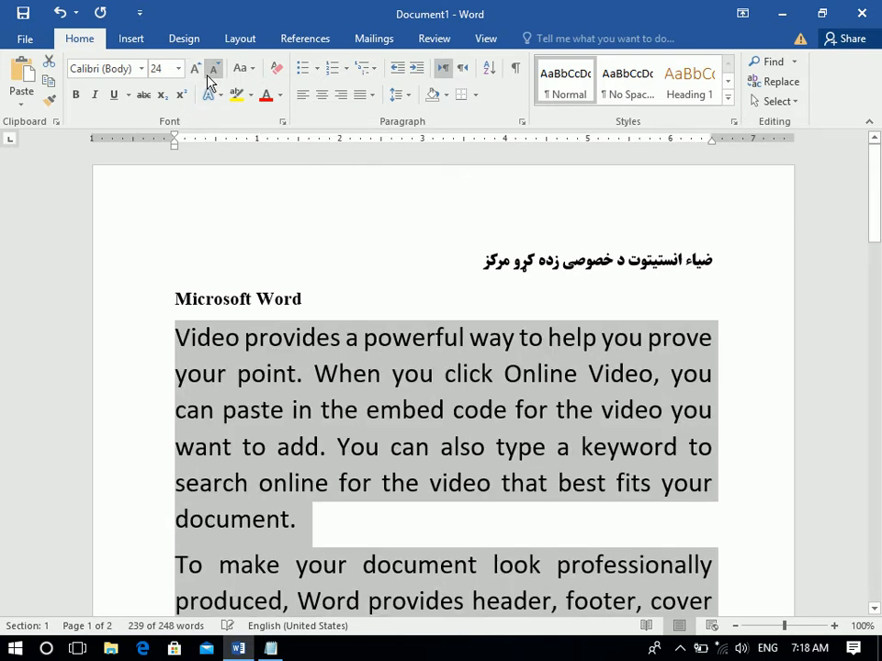
left_click(208, 73)
left_click(208, 74)
left_click(208, 73)
left_click(208, 73)
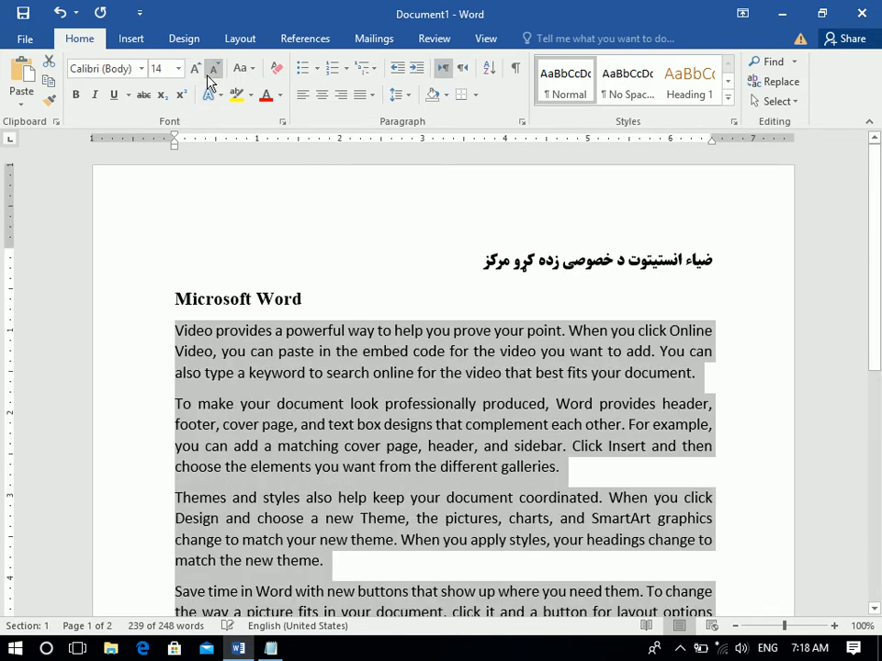
left_click(208, 74)
left_click(208, 73)
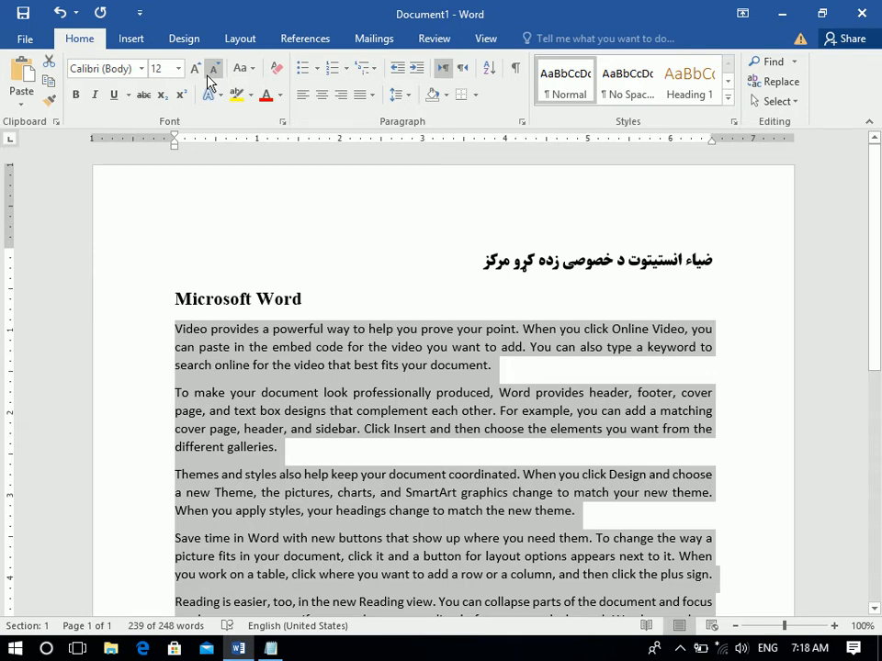
Enlarge the selected body paragraphs again in single size increments until they reach 26
left_click(194, 70)
left_click(194, 70)
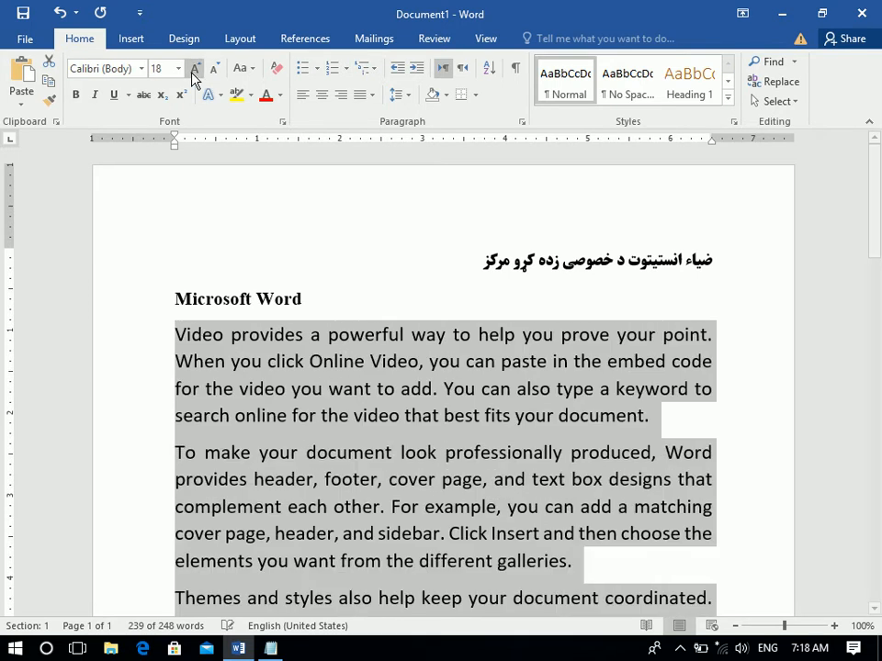
left_click(194, 70)
left_click(194, 70)
left_click(194, 70)
left_click(194, 70)
left_click(194, 70)
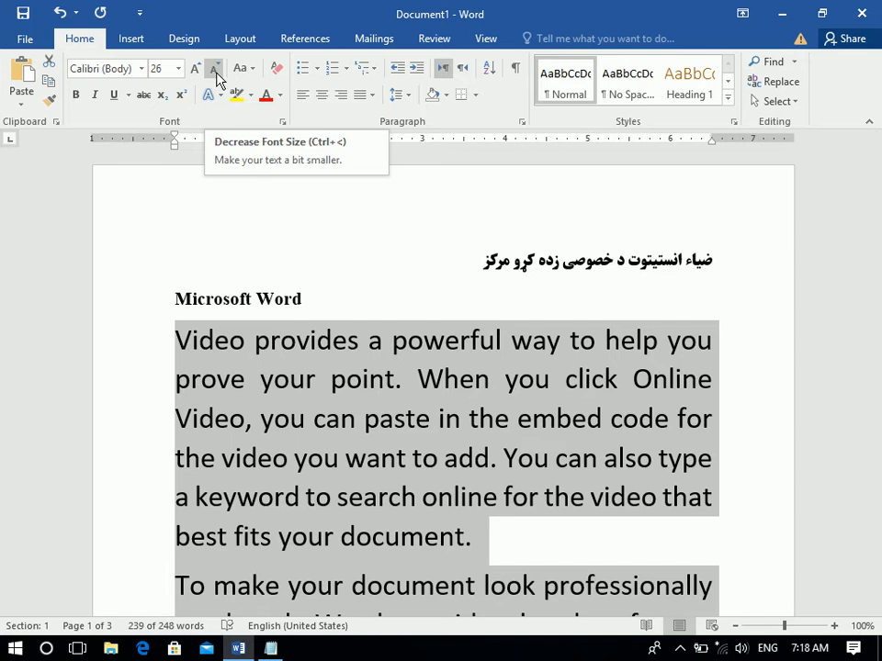
Reduce the font size of the selected body paragraphs step by step down to 14
left_click(217, 74)
left_click(217, 74)
left_click(216, 73)
left_click(217, 73)
left_click(217, 74)
left_click(216, 74)
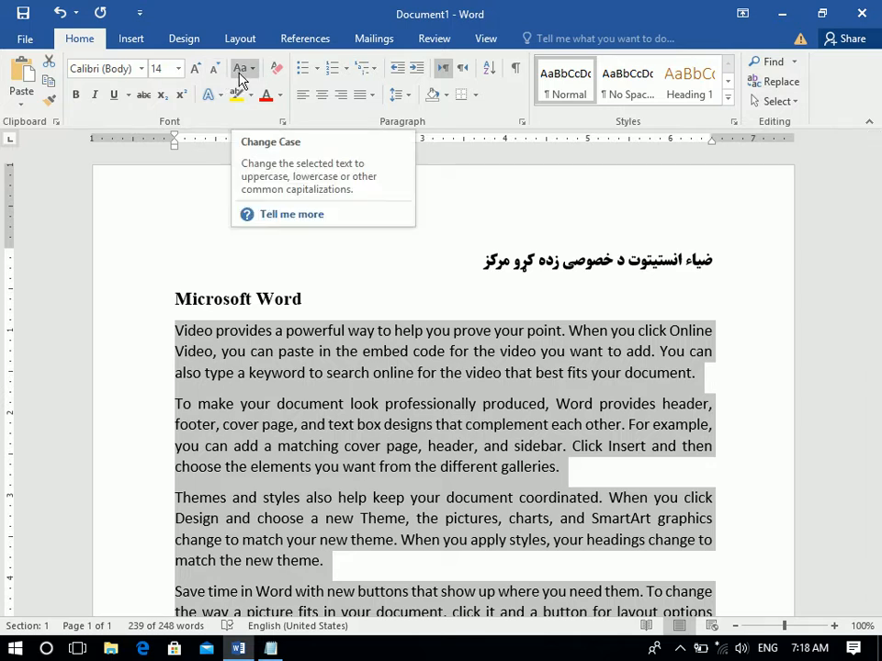
Select the "Microsoft Word" heading and enlarge it one point at a time up to size 25
left_click(306, 292)
left_click(129, 292)
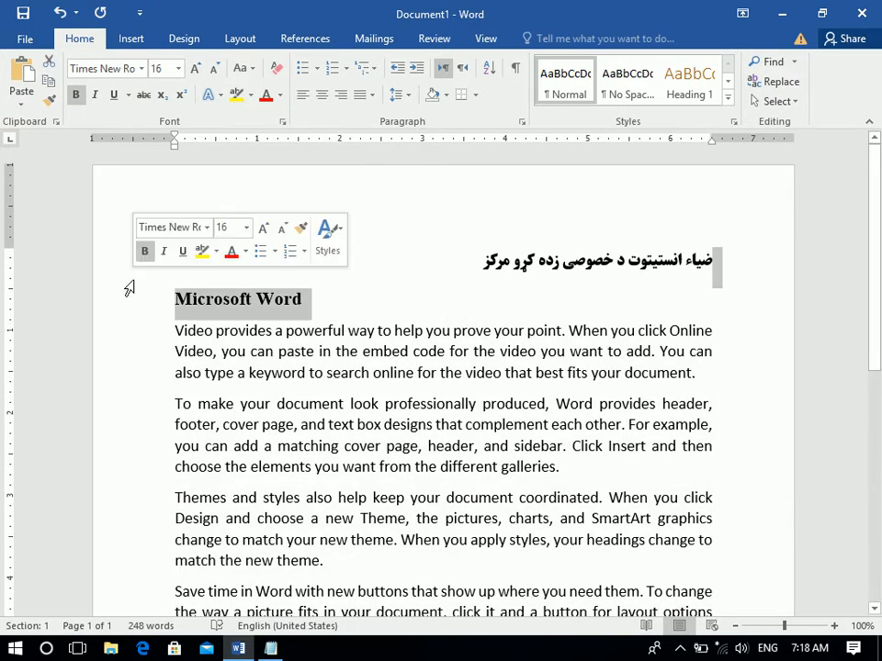
left_click(291, 299)
left_click(105, 319)
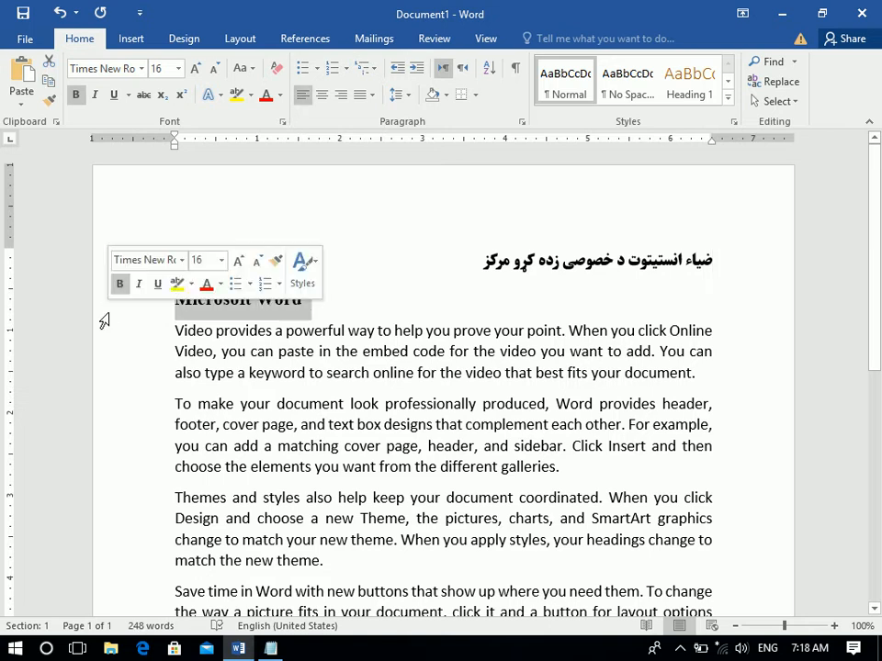
key("ctrl+bracketright")
key("ctrl+bracketright")
key("ctrl+bracketright")
key("ctrl+bracketright")
key("ctrl+bracketright")
key("ctrl+bracketright")
key("ctrl+bracketright")
key("ctrl+bracketright")
key("ctrl+bracketright")
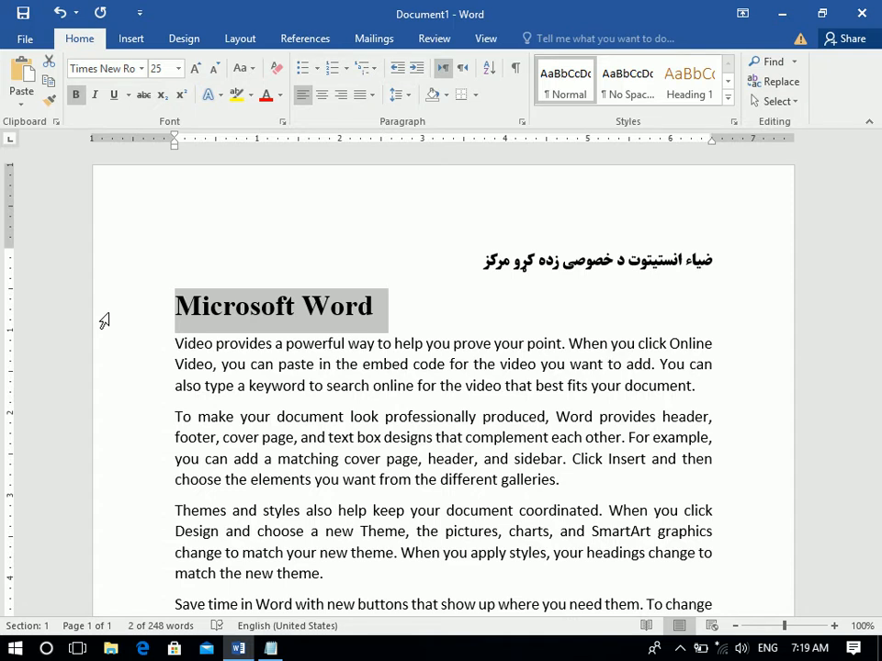
Open the Windows On-Screen Keyboard to point out the one-point font size shortcut, and close it again
key("super+r")
type("note")
key("BackSpace")
key("BackSpace")
key("BackSpace")
key("BackSpace")
type("mil")
key("Return")
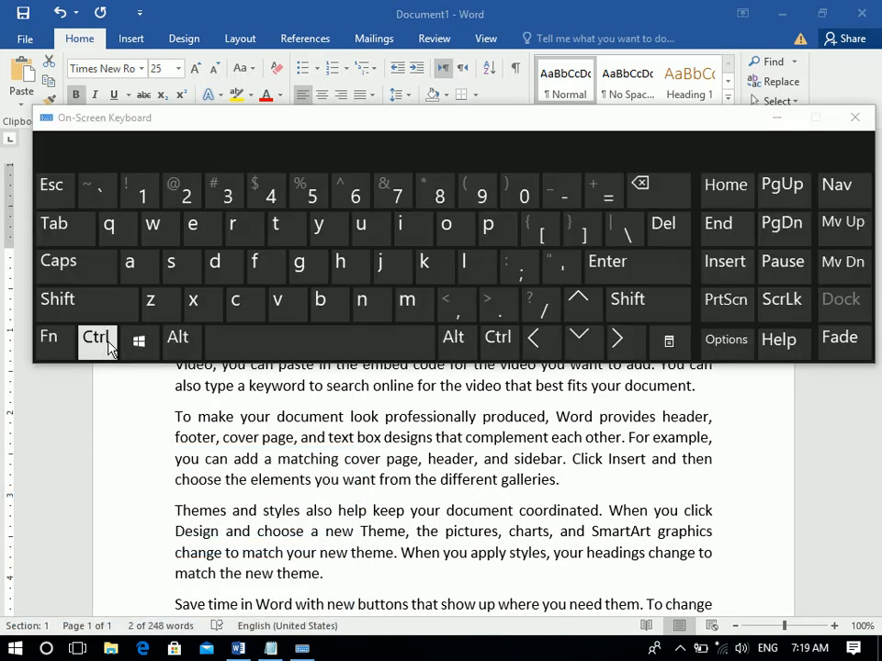
left_click(96, 337)
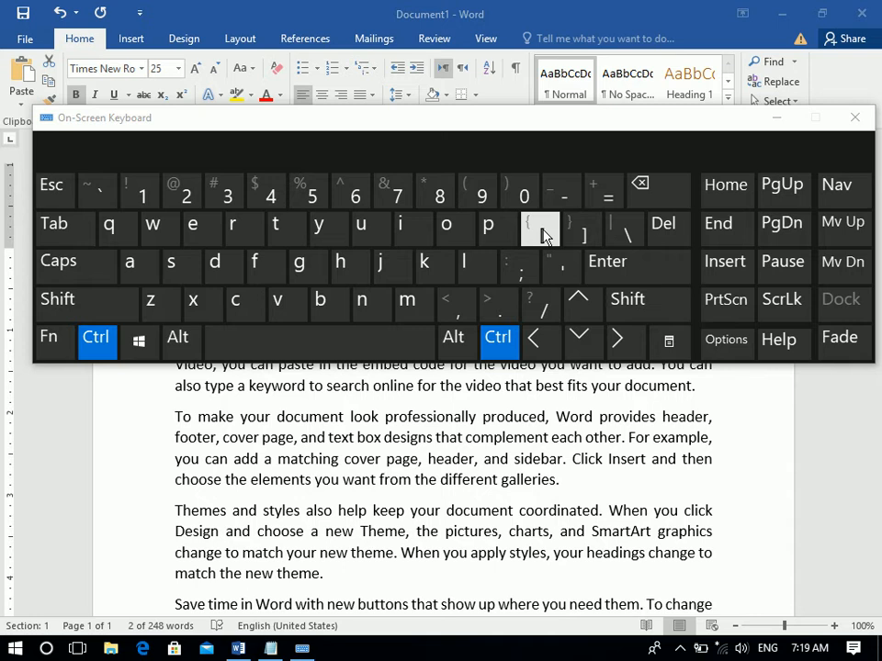
left_click(864, 120)
Reselect the "Microsoft Word" heading and enlarge it further in one-point increments up to size 35
left_click(381, 310)
left_click(153, 315)
key("ctrl+bracketright")
key("ctrl+bracketright")
key("ctrl+bracketright")
key("ctrl+bracketright")
key("ctrl+bracketright")
key("ctrl+bracketright")
key("ctrl+bracketright")
key("ctrl+bracketright")
key("ctrl+bracketright")
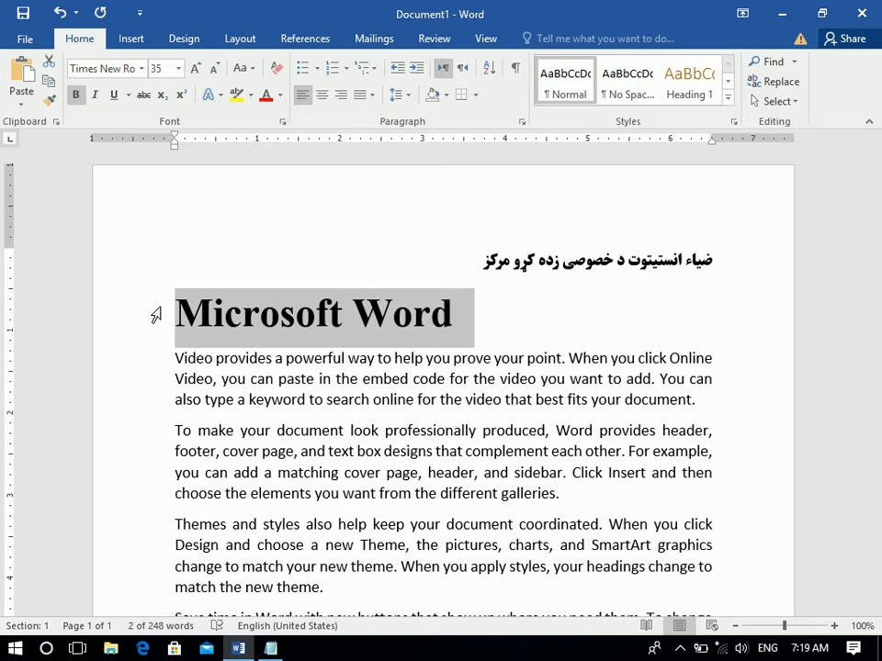
Shrink the "Microsoft Word" heading one point at a time down to size 16 and deselect it
key("ctrl+bracketleft")
key("ctrl+bracketleft")
key("ctrl+bracketleft")
key("ctrl+bracketleft")
key("ctrl+bracketleft")
key("ctrl+bracketleft")
key("ctrl+bracketleft")
key("ctrl+bracketleft")
key("ctrl+bracketleft")
key("ctrl+bracketleft")
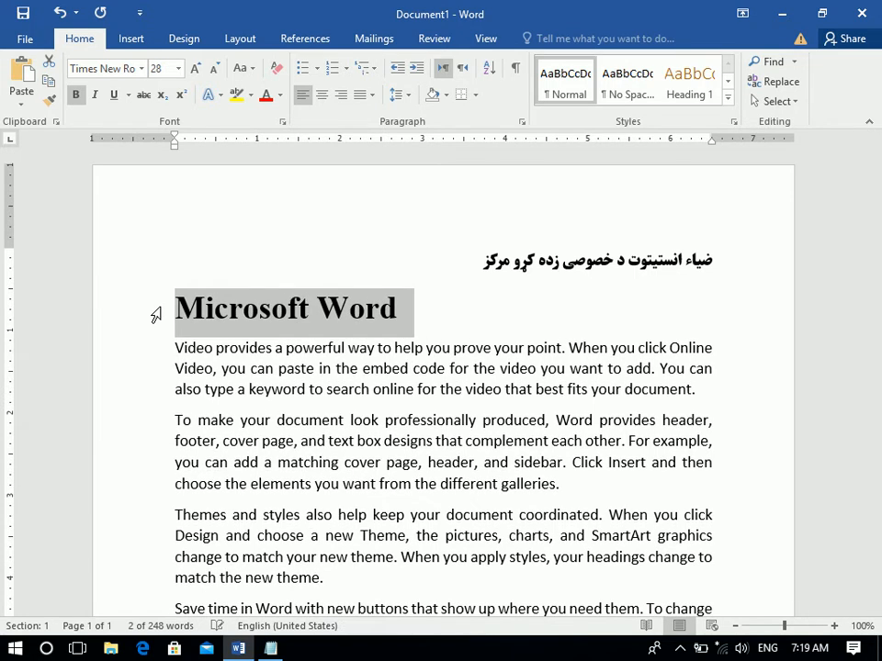
key("ctrl+bracketleft")
key("ctrl+bracketleft")
key("ctrl+bracketleft")
key("ctrl+bracketleft")
key("ctrl+bracketleft")
key("ctrl+bracketleft")
key("ctrl+bracketleft")
key("ctrl+bracketleft")
key("ctrl+bracketleft")
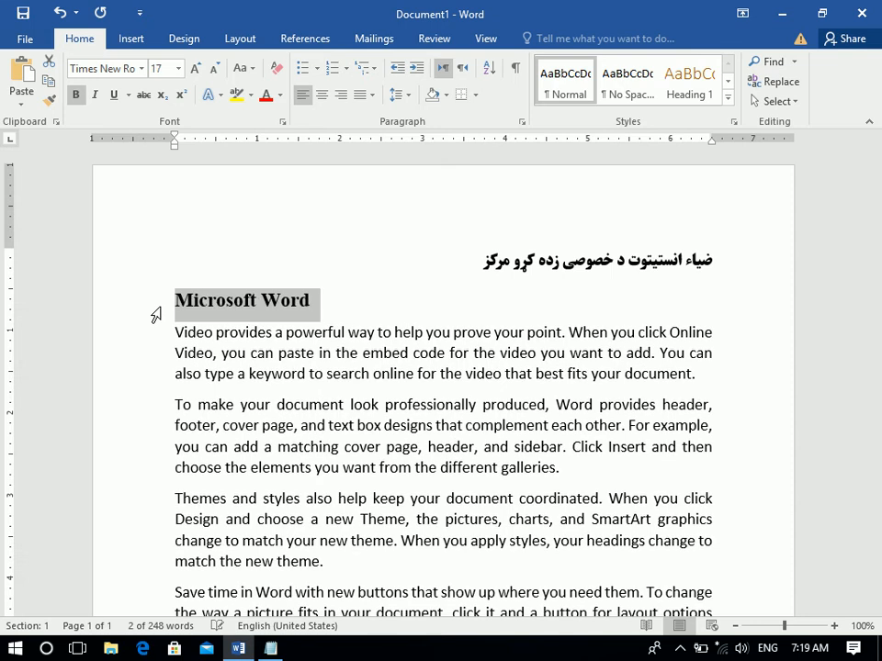
left_click(500, 317)
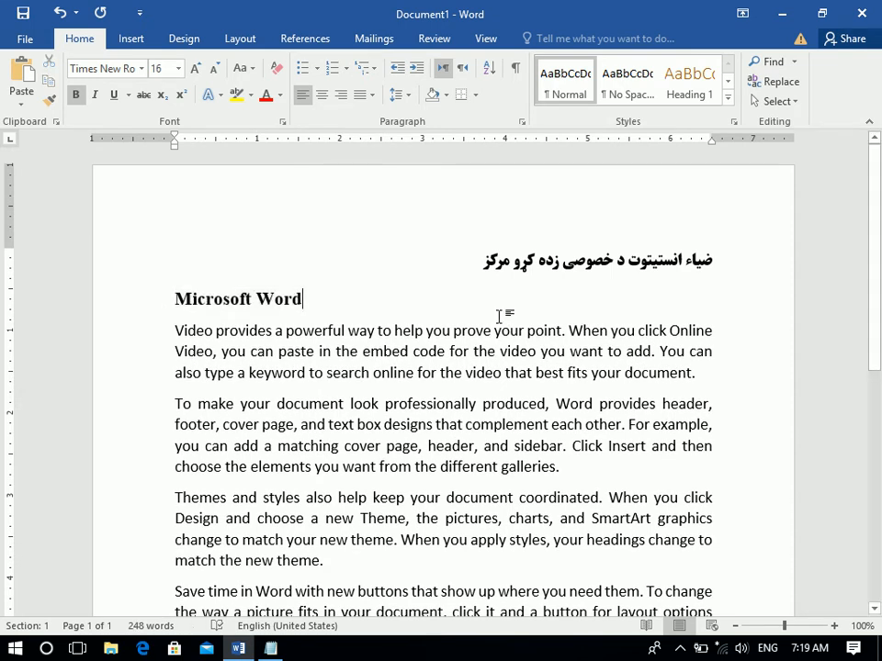
Select the Pashto heading and review the Change Case options without applying any
left_click_drag(455, 265, 708, 248)
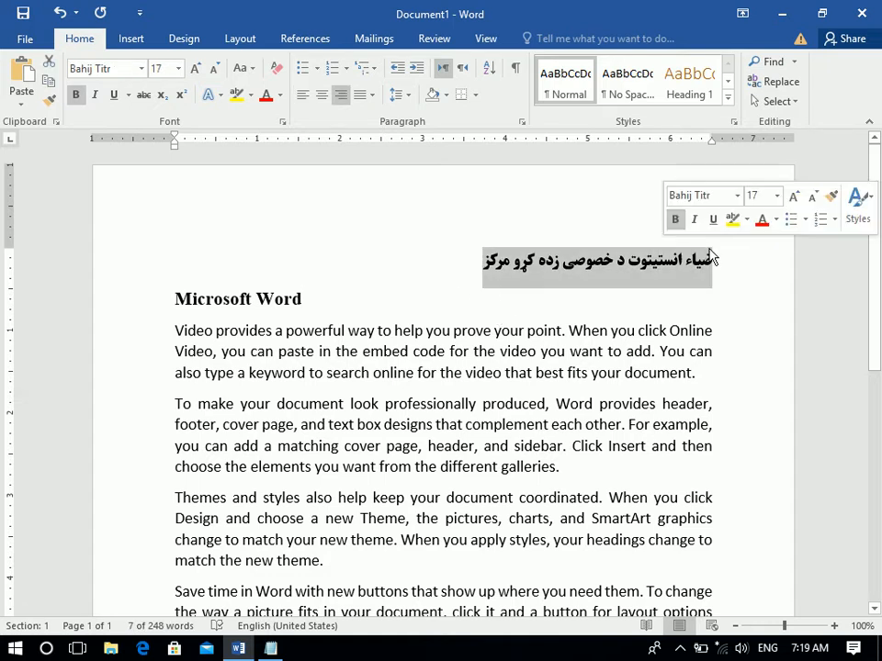
left_click(246, 68)
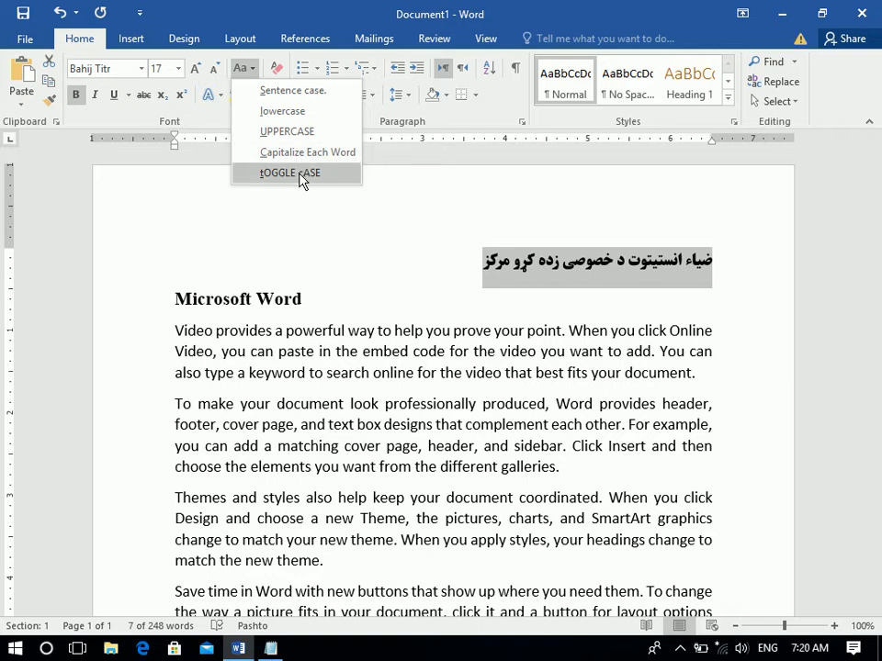
left_click(233, 324)
left_click_drag(324, 298, 177, 298)
left_click(174, 299)
key("Return")
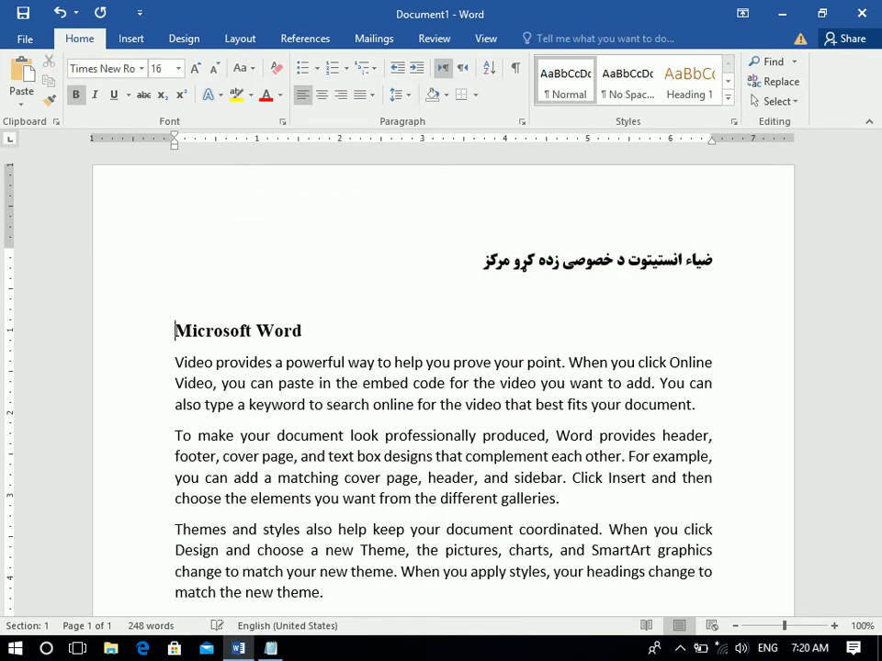
key("BackSpace")
key("Up")
key("Return")
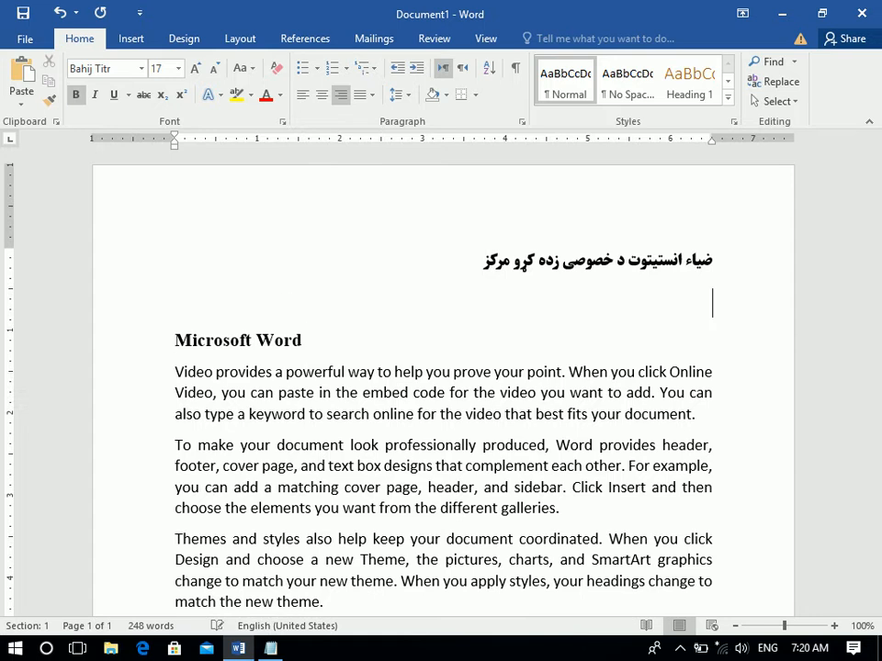
key("BackSpace")
key("BackSpace")
key("BackSpace")
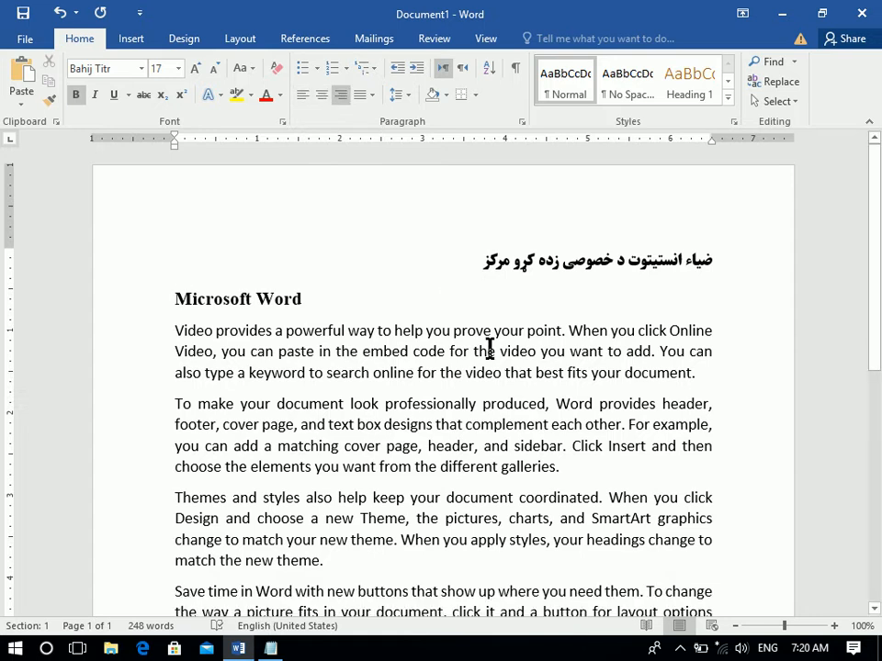
Add a new line below the Pashto heading with the text "ZIA INSTITUTE OF COMPUTER SCIENCES"
key("Return")
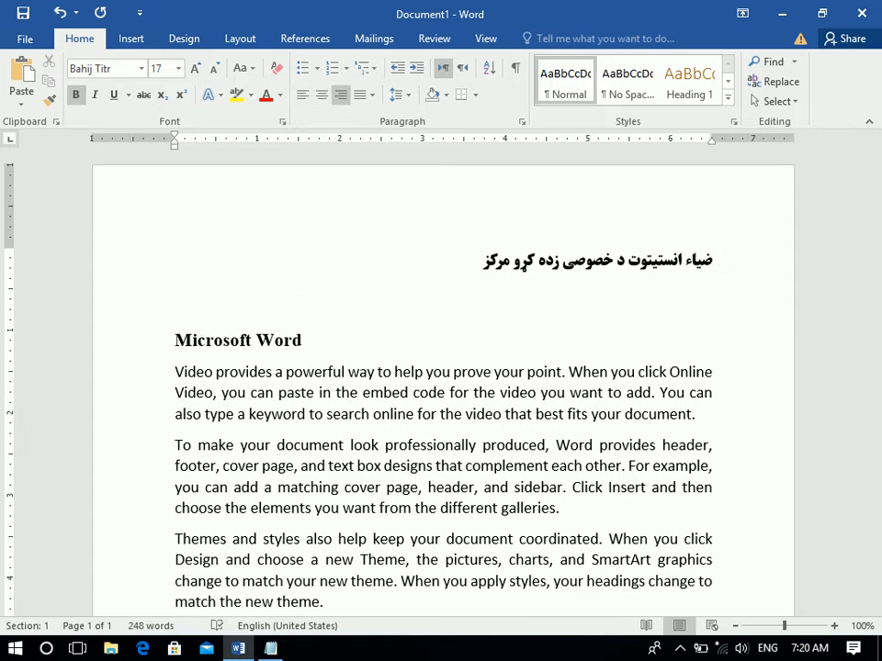
key("alt+shift")
key("alt+shift")
key("alt+shift")
type("ZIA INSTITUTE OF COMPUTER SCIENCES")
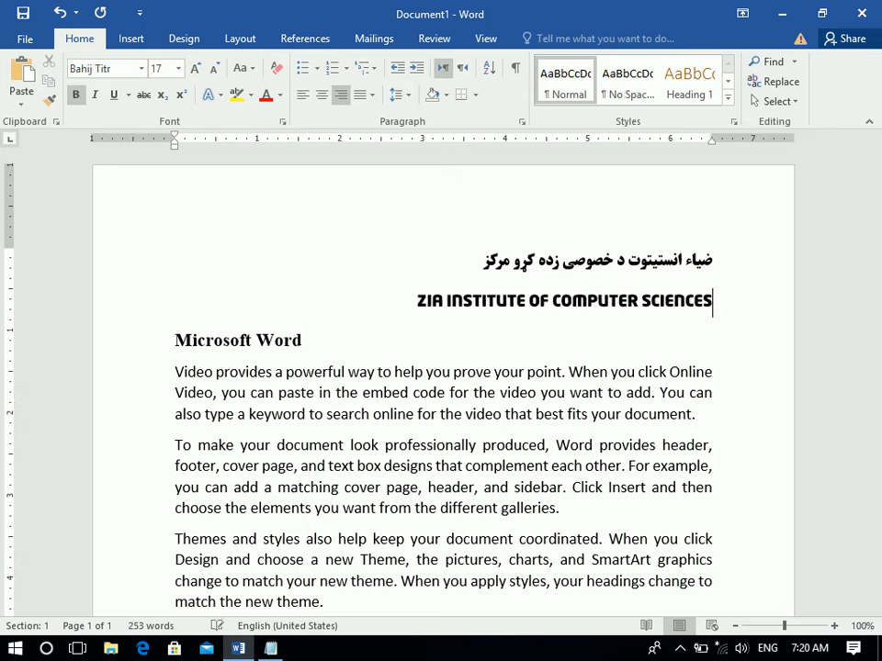
Center the new English title line and set its font to Times New Roman
left_click_drag(416, 300, 718, 310)
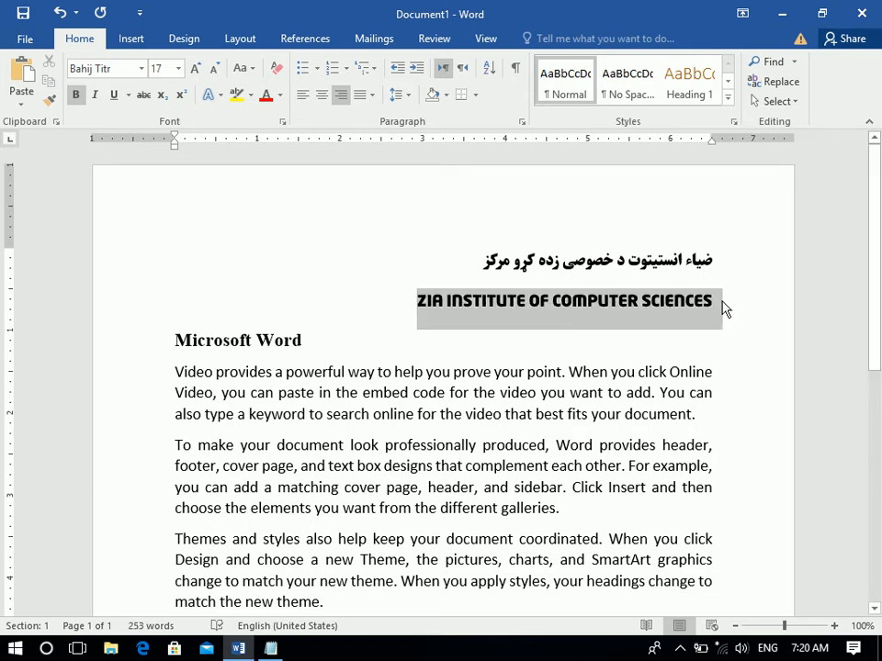
key("ctrl+e")
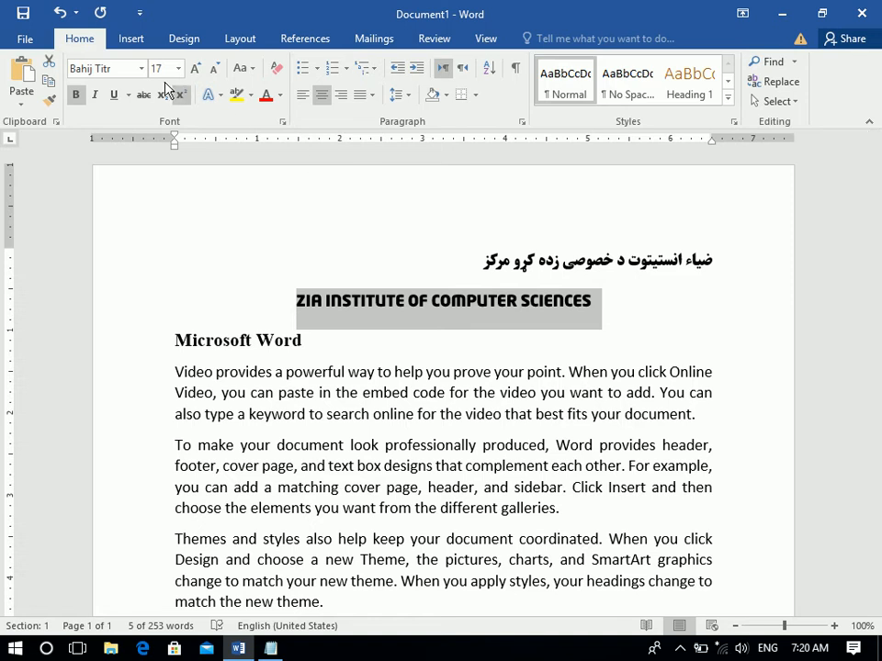
left_click(140, 68)
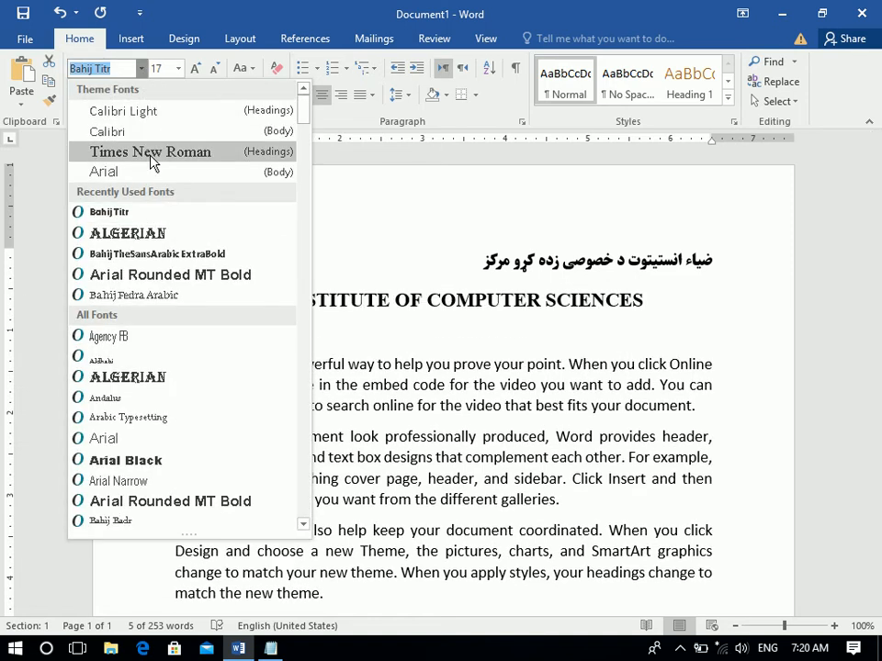
left_click(153, 162)
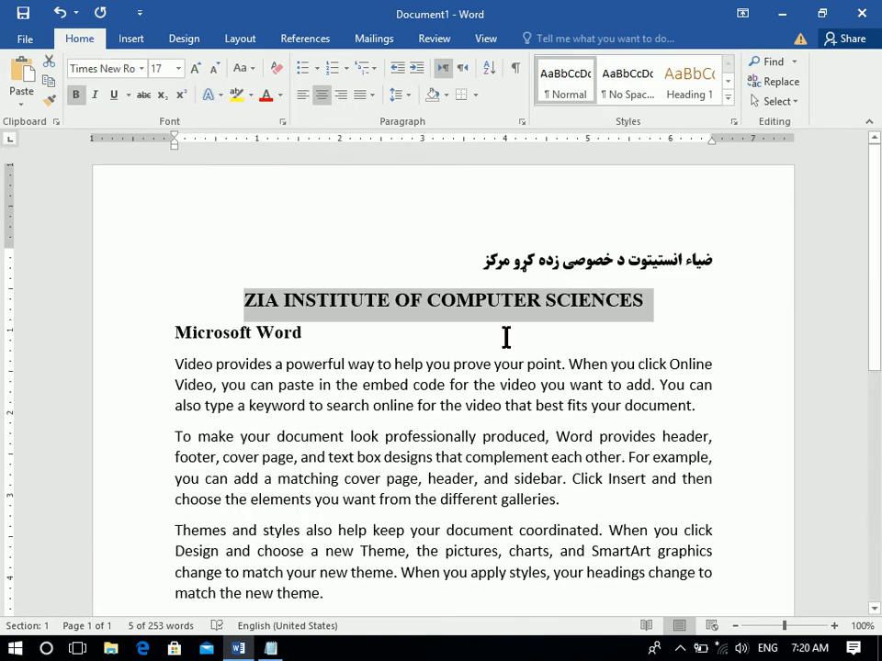
Convert the English title line to Sentence case
left_click_drag(243, 304, 651, 304)
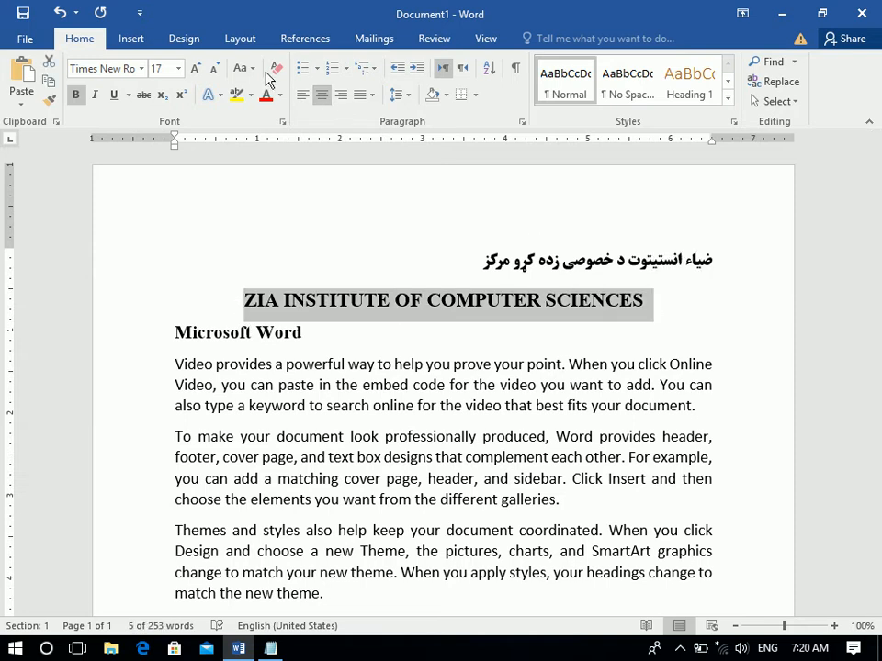
left_click(255, 69)
left_click(246, 87)
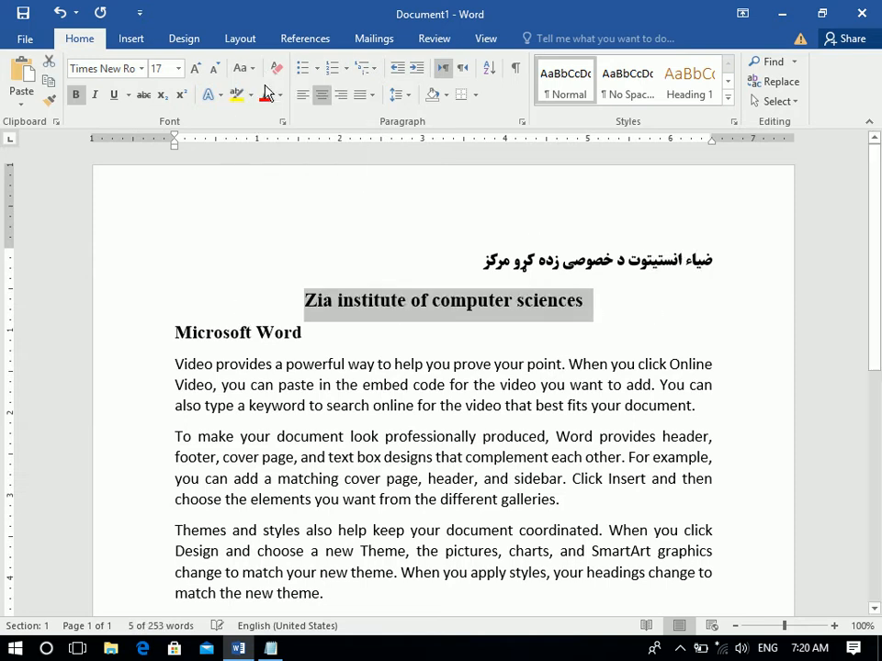
Enlarge the English title in one-point increments, settle on size 31, and deselect it
key("ctrl+bracketright")
key("ctrl+bracketright")
key("ctrl+bracketright")
key("ctrl+bracketright")
key("ctrl+bracketright")
key("ctrl+bracketright")
key("ctrl+bracketright")
key("ctrl+bracketright")
key("ctrl+bracketright")
key("ctrl+bracketright")
key("ctrl+bracketright")
key("ctrl+bracketright")
key("ctrl+bracketright")
key("ctrl+bracketright")
key("ctrl+bracketright")
key("ctrl+bracketright")
key("ctrl+bracketleft")
key("ctrl+bracketleft")
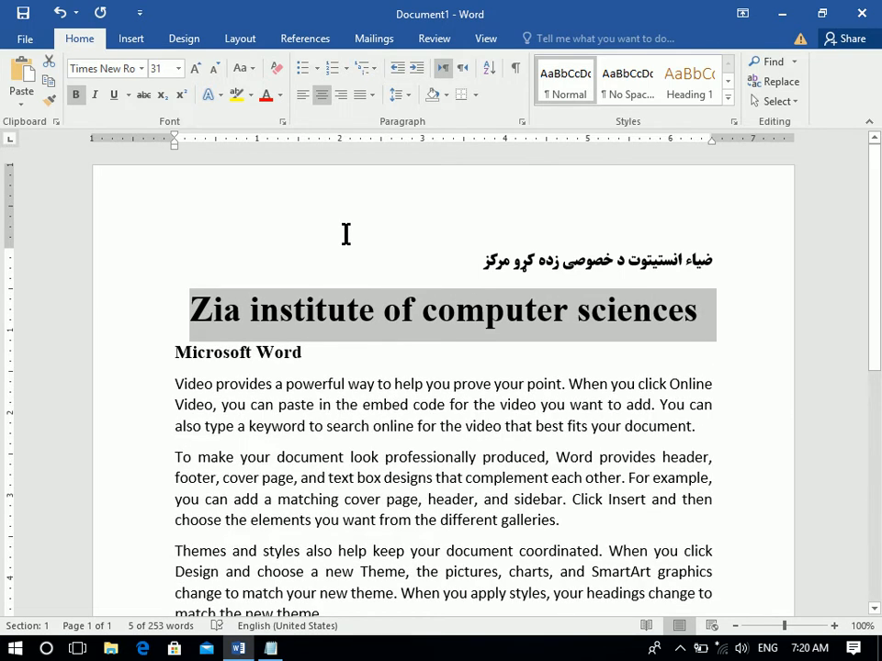
left_click(345, 234)
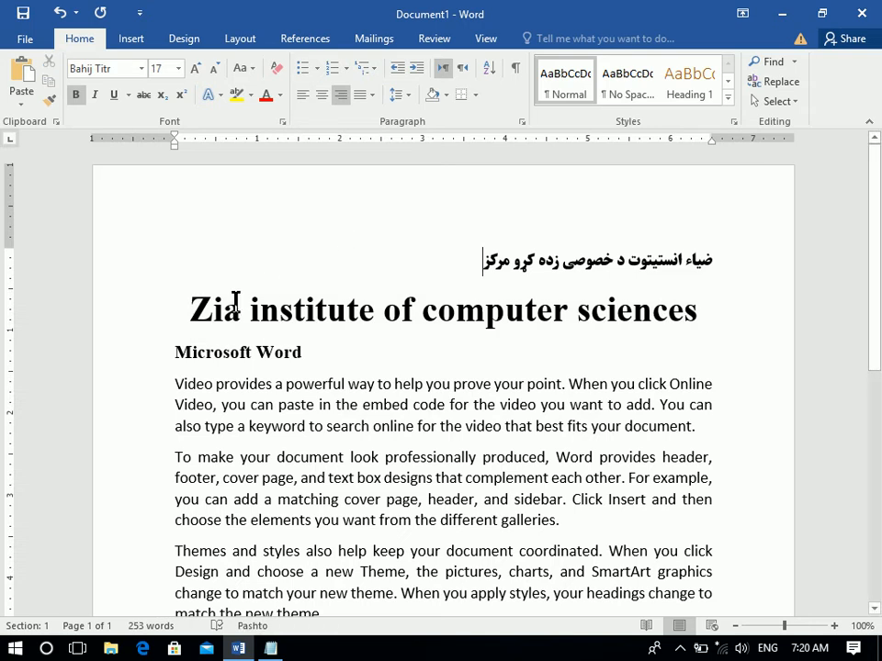
Select the whole English title and change its case to lowercase, followed by UPPERCASE
left_click_drag(203, 308, 195, 309)
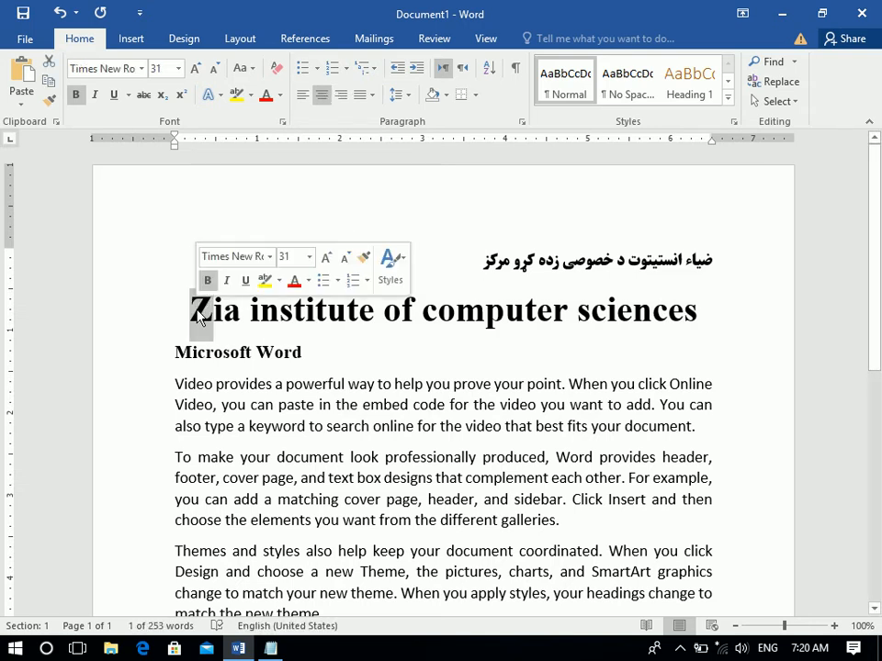
left_click_drag(182, 309, 647, 312)
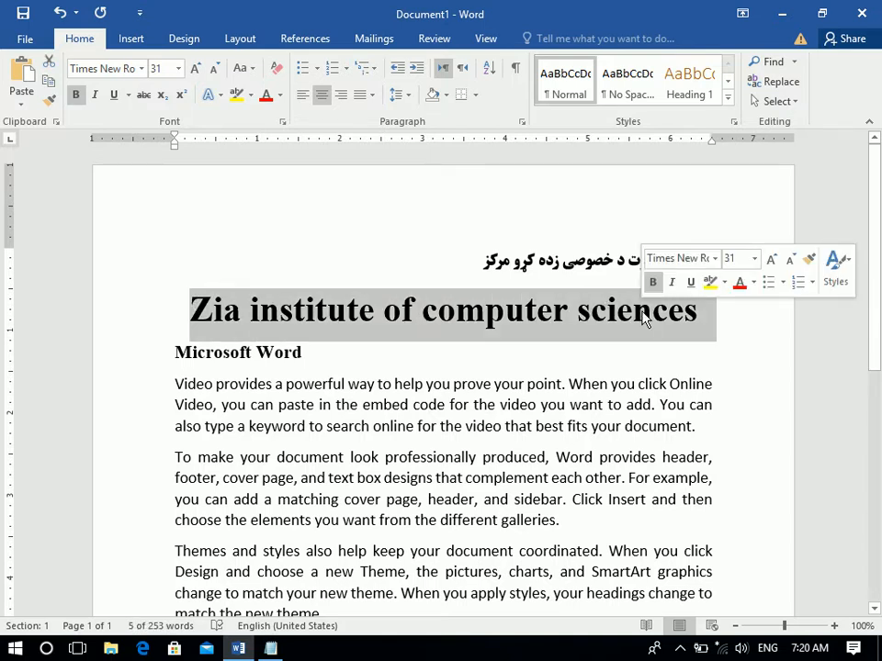
left_click(244, 67)
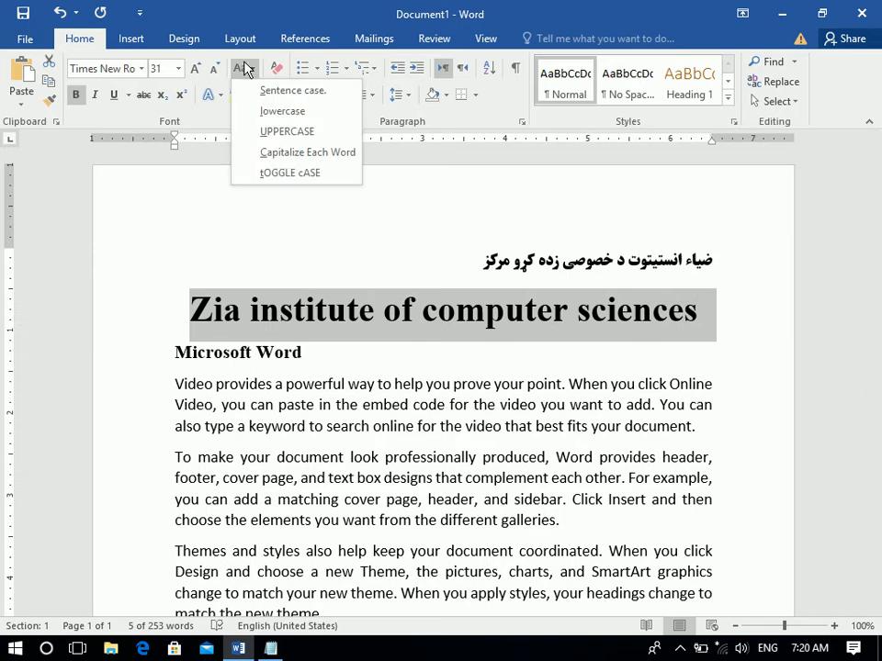
left_click(281, 111)
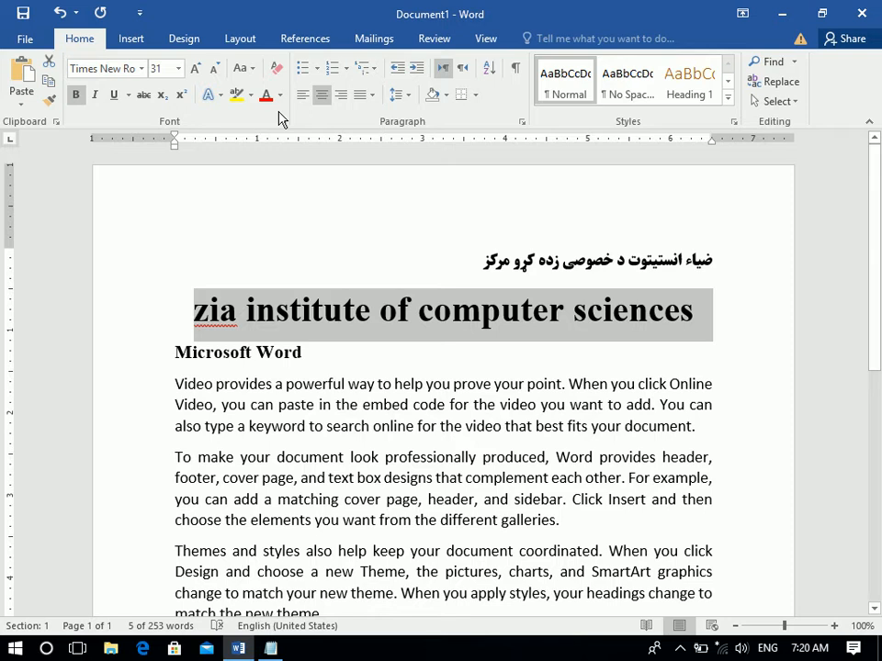
left_click(240, 68)
left_click(259, 134)
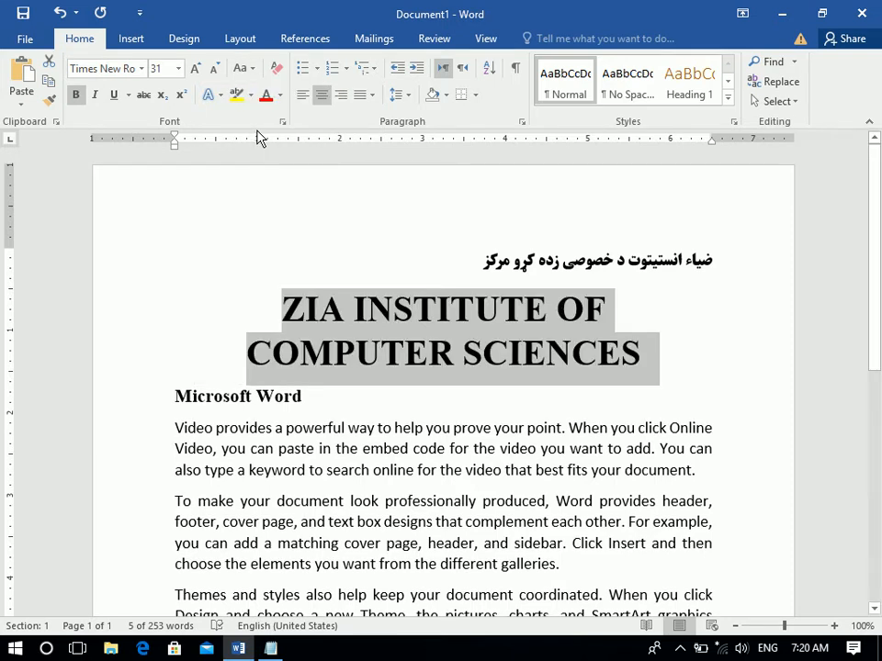
Apply Capitalize Each Word to the English title, followed by tOGGLE cASE
left_click(242, 74)
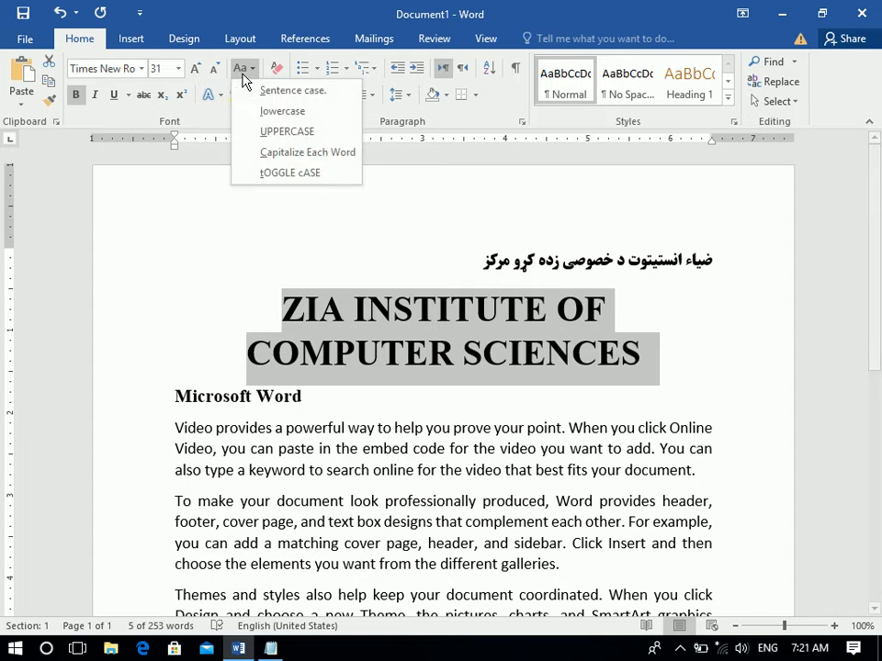
left_click(298, 152)
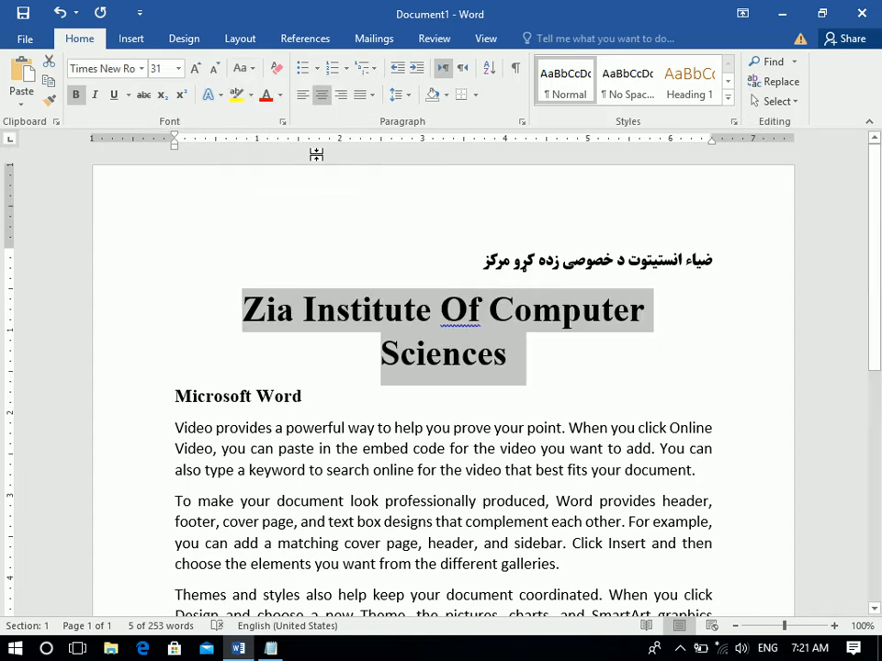
left_click(242, 68)
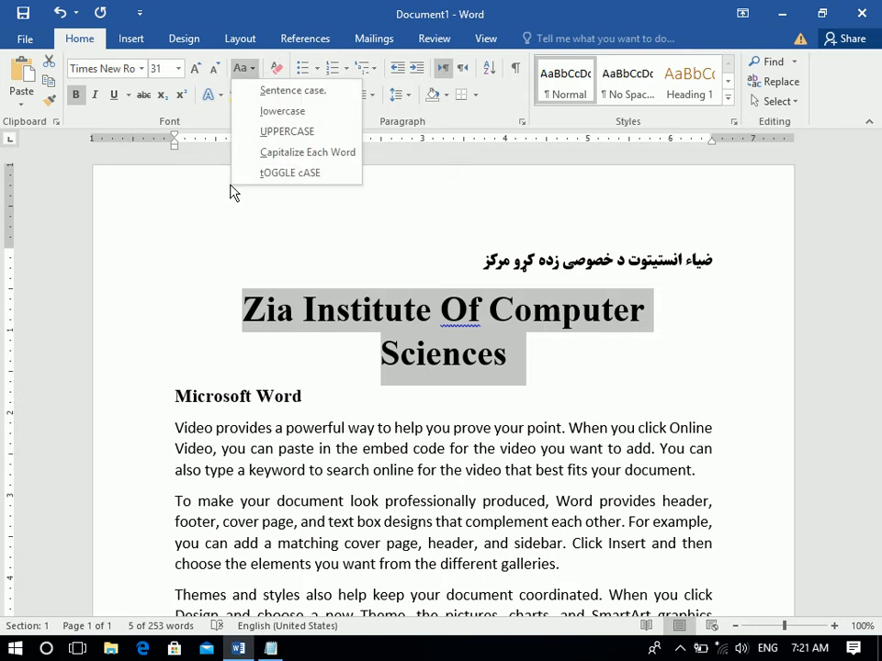
left_click(273, 174)
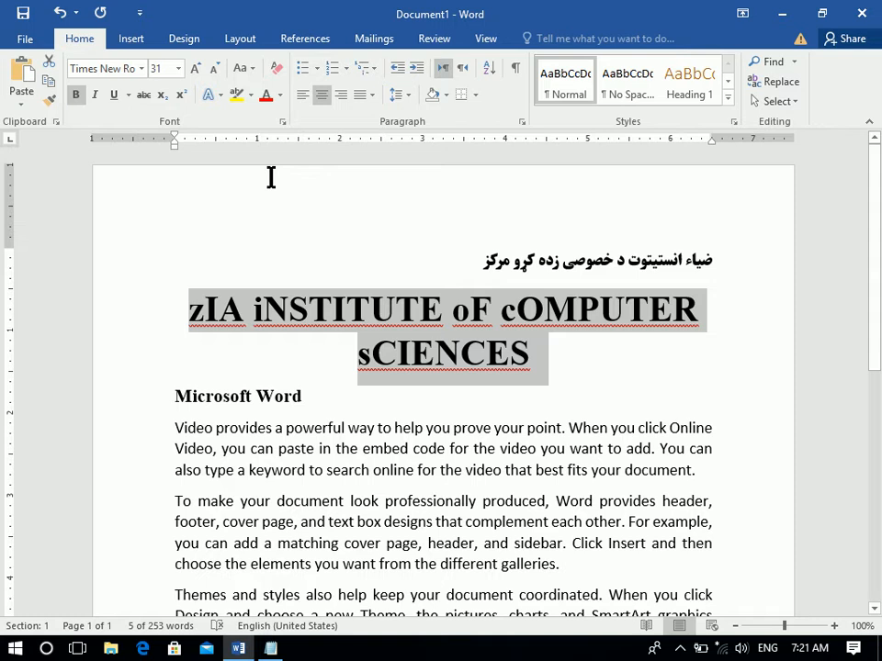
Return the English title from toggled capitals to Sentence case
left_click(243, 68)
left_click(266, 92)
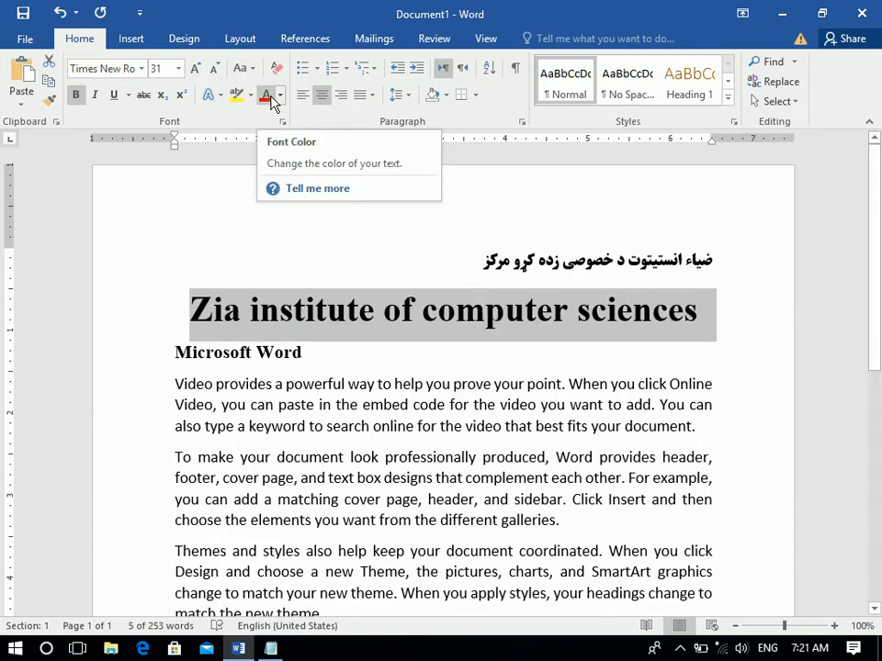
Remove the character formatting from the selected English title, keeping it centred
left_click(243, 69)
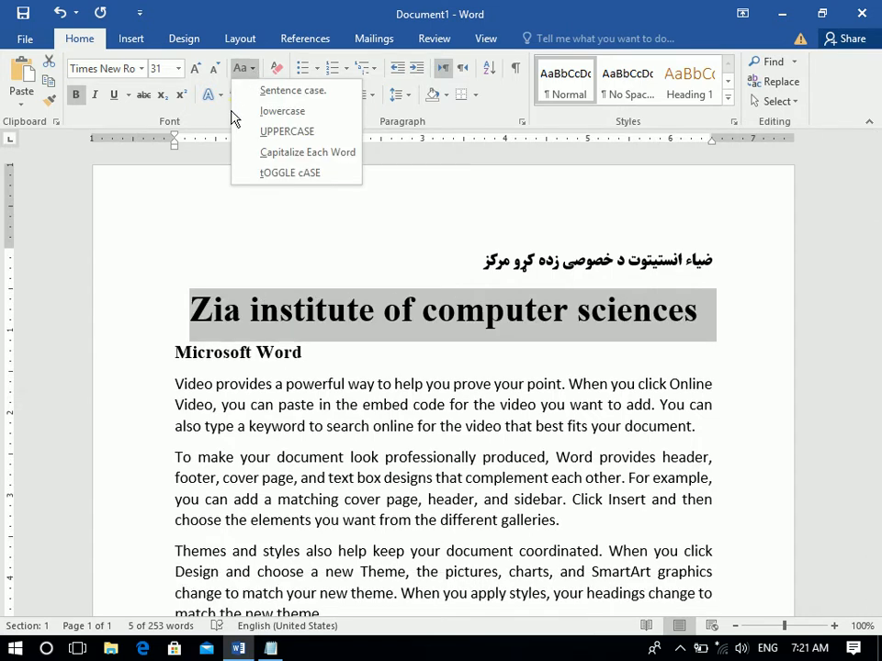
left_click(241, 131)
left_click(243, 68)
left_click(265, 92)
key("ctrl+space")
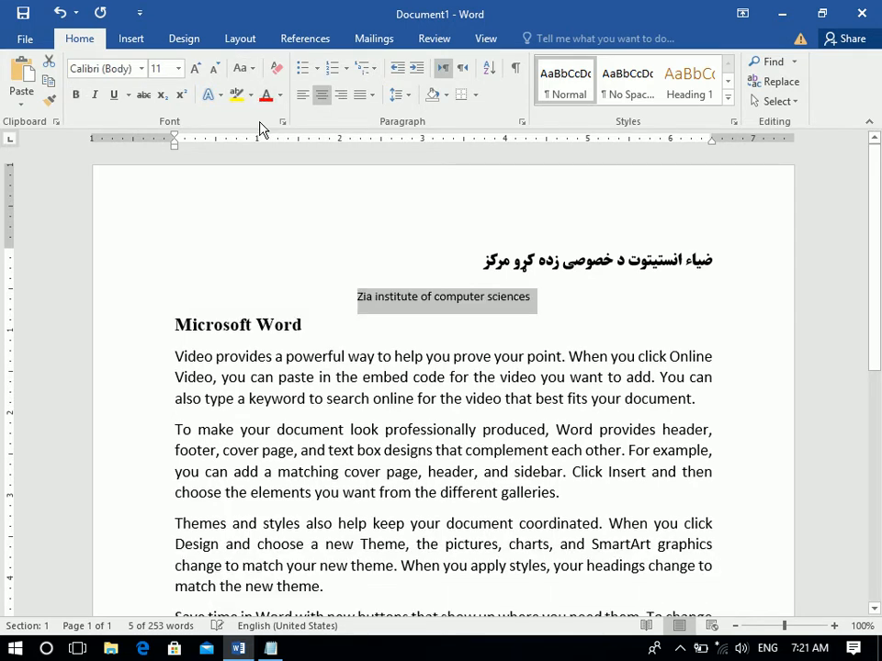
Enlarge the English title in one-point increments up to size 28
key("ctrl+bracketright")
key("ctrl+bracketright")
key("ctrl+bracketright")
key("ctrl+bracketright")
key("ctrl+bracketright")
key("ctrl+bracketright")
key("ctrl+bracketright")
key("ctrl+bracketright")
key("ctrl+bracketright")
key("ctrl+bracketright")
key("ctrl+bracketright")
key("ctrl+bracketright")
key("ctrl+bracketright")
key("ctrl+bracketright")
key("ctrl+bracketright")
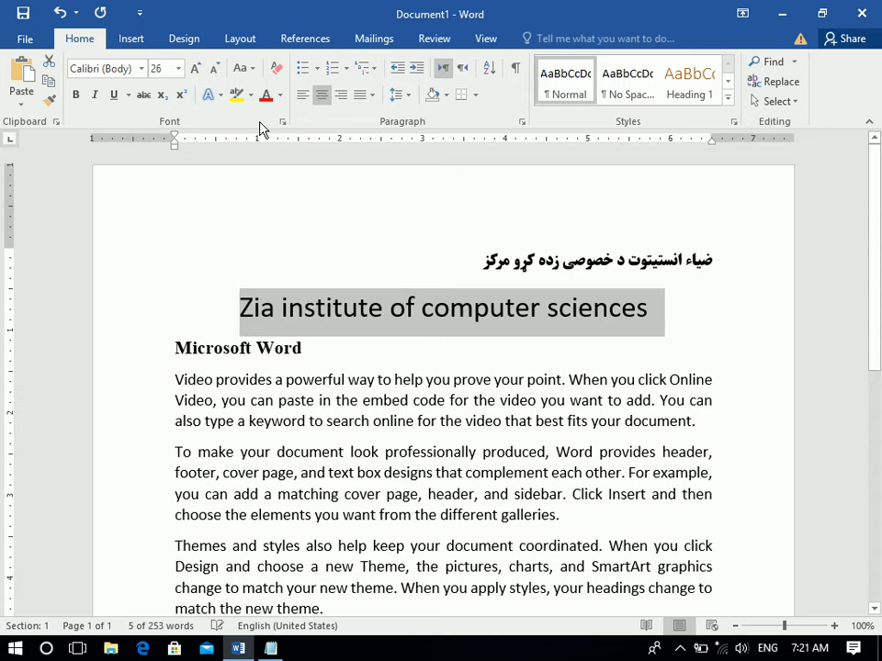
key("ctrl+bracketright")
key("ctrl+bracketright")
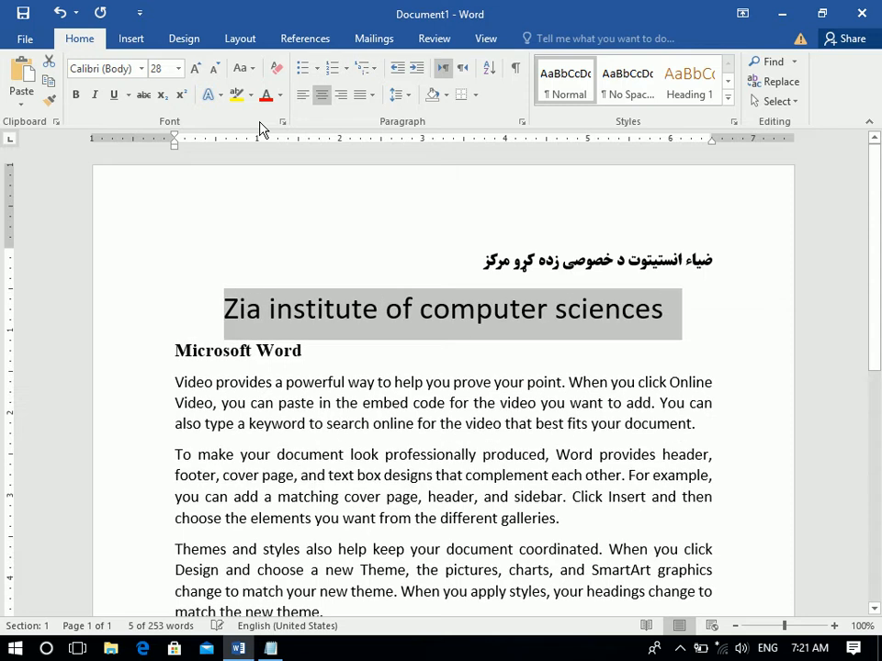
Apply Sentence case to the English title and inspect the sentence-opening capitals in the first body paragraph
left_click(243, 69)
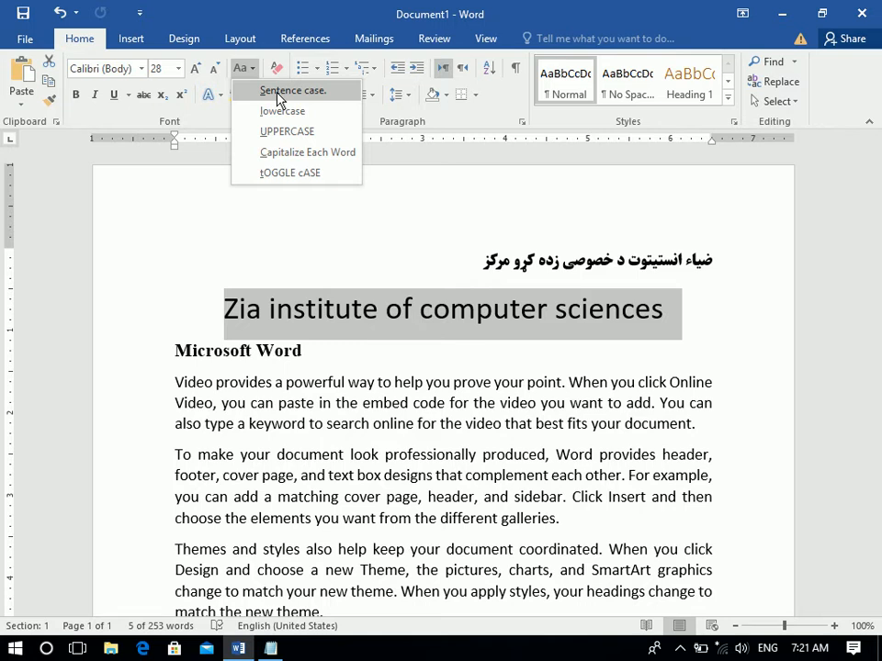
left_click(277, 92)
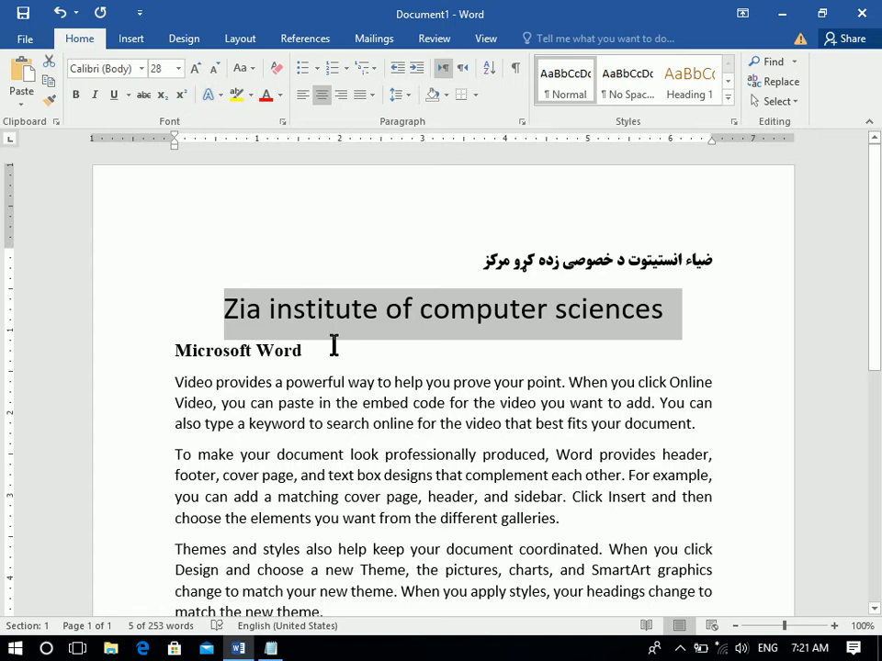
left_click_drag(176, 379, 514, 384)
left_click_drag(568, 390, 559, 389)
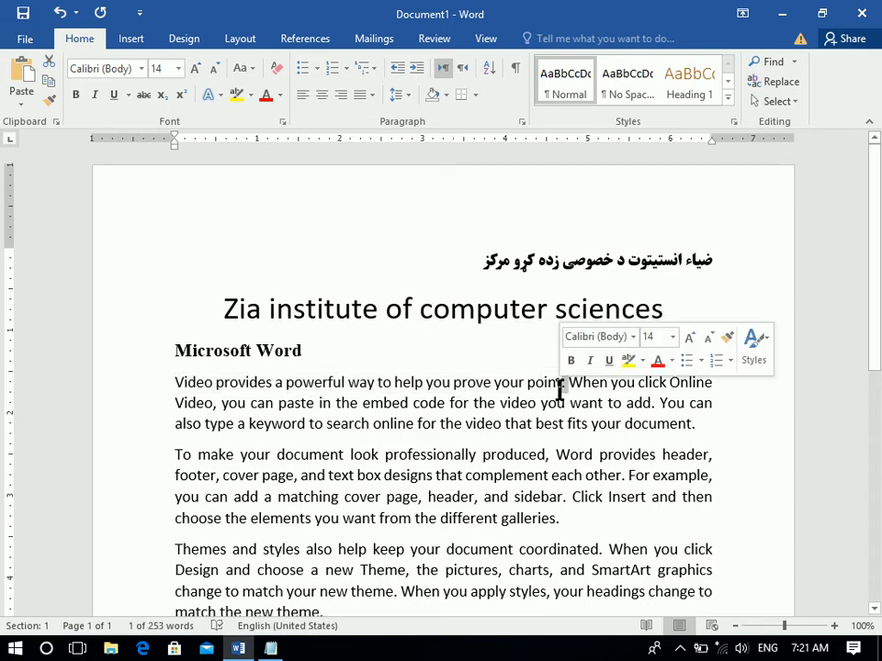
left_click_drag(575, 387, 582, 387)
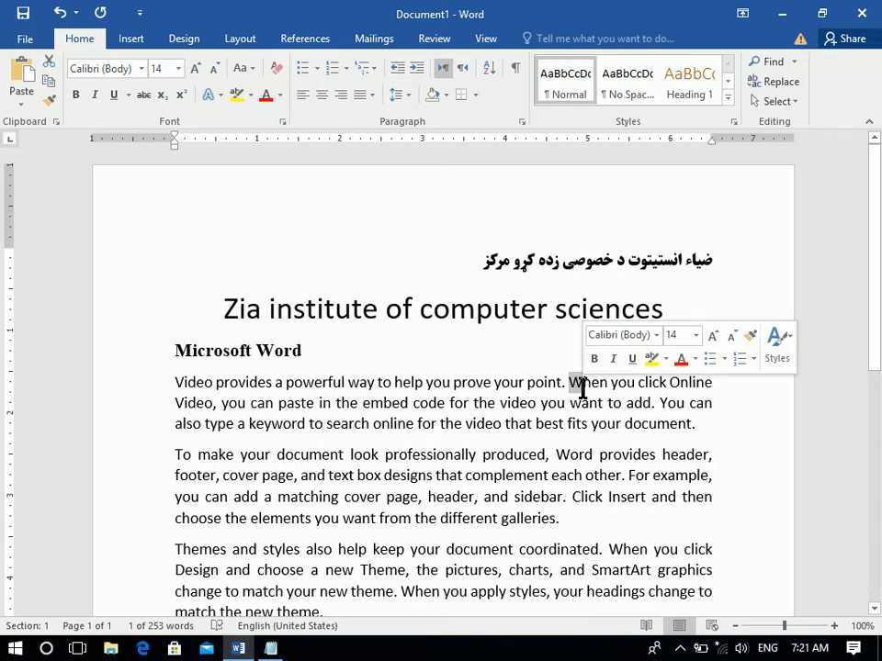
left_click_drag(642, 401, 655, 406)
left_click(658, 407)
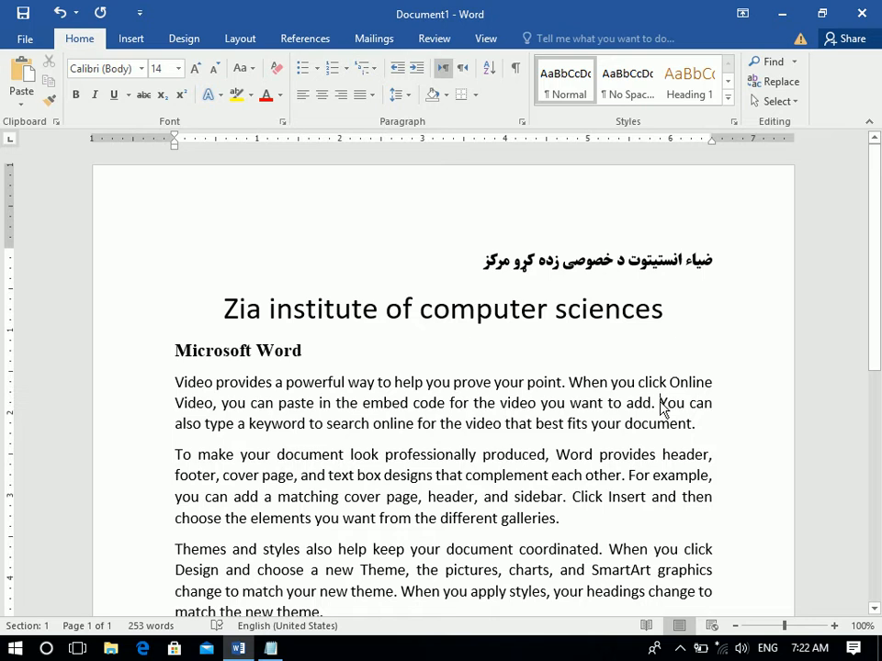
left_click(521, 354)
Select the whole English title, enlarge it to size 48 and apply the Algerian font
left_click_drag(670, 308, 233, 315)
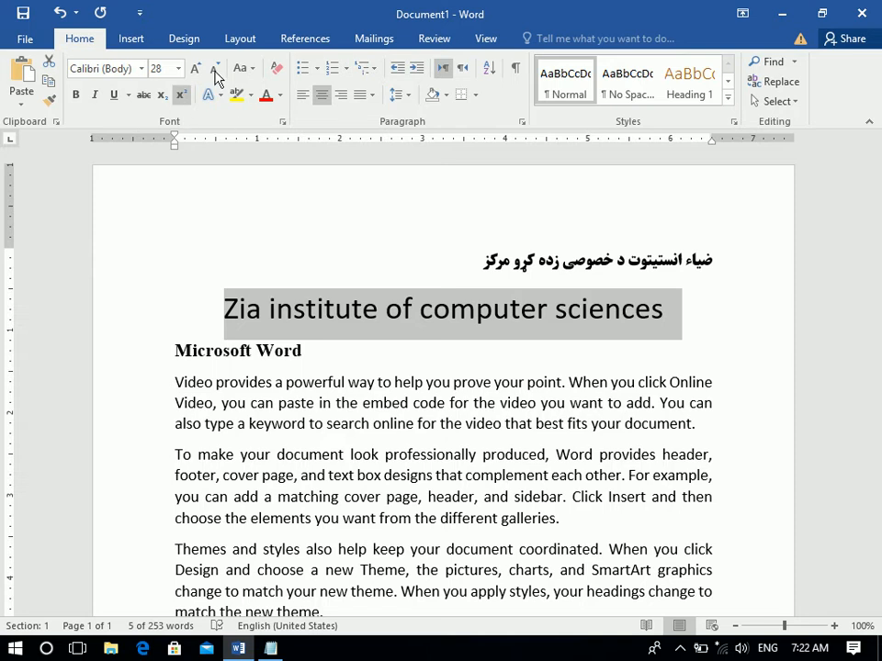
left_click(237, 71)
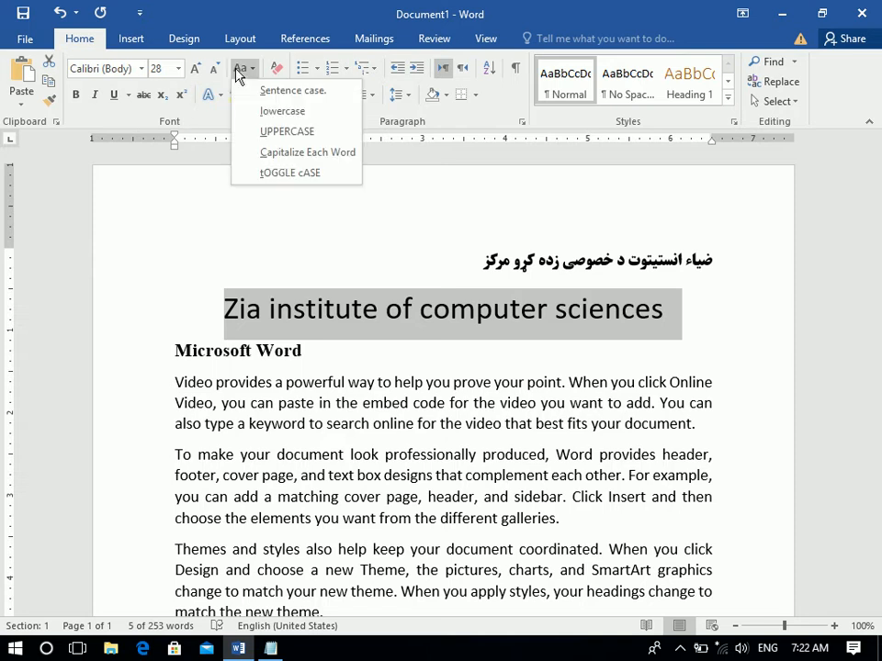
left_click(266, 204)
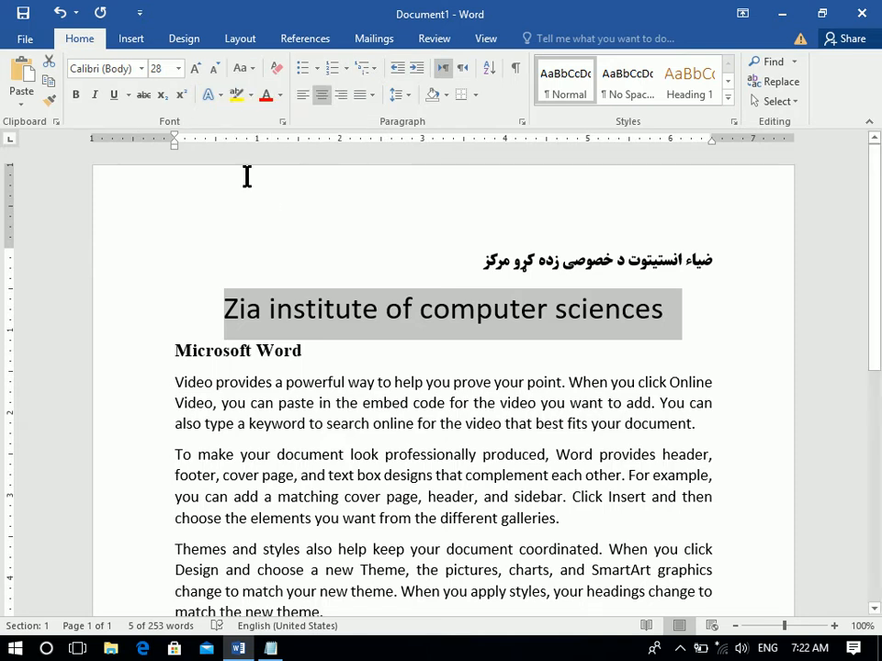
left_click(195, 68)
left_click(195, 68)
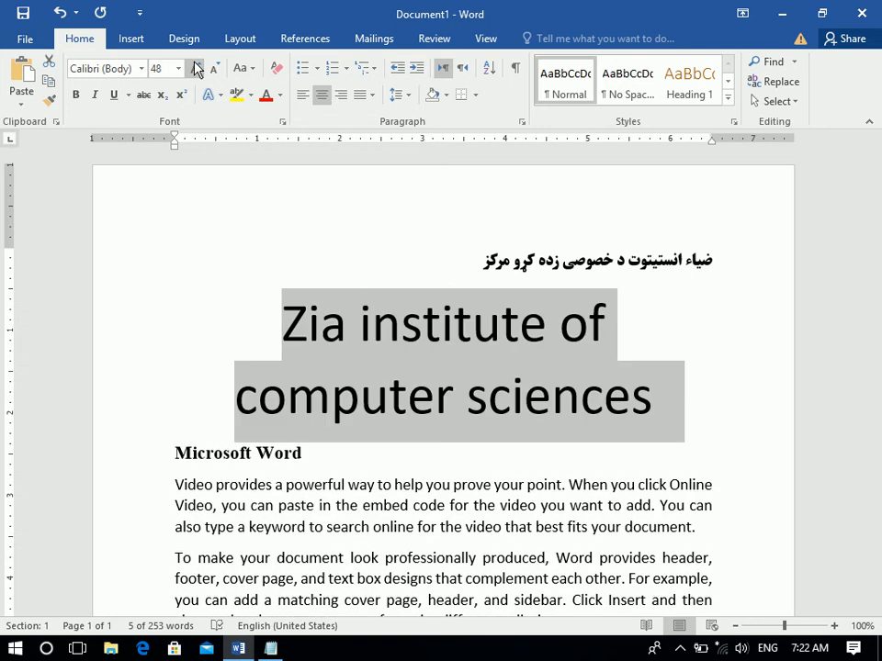
left_click(141, 68)
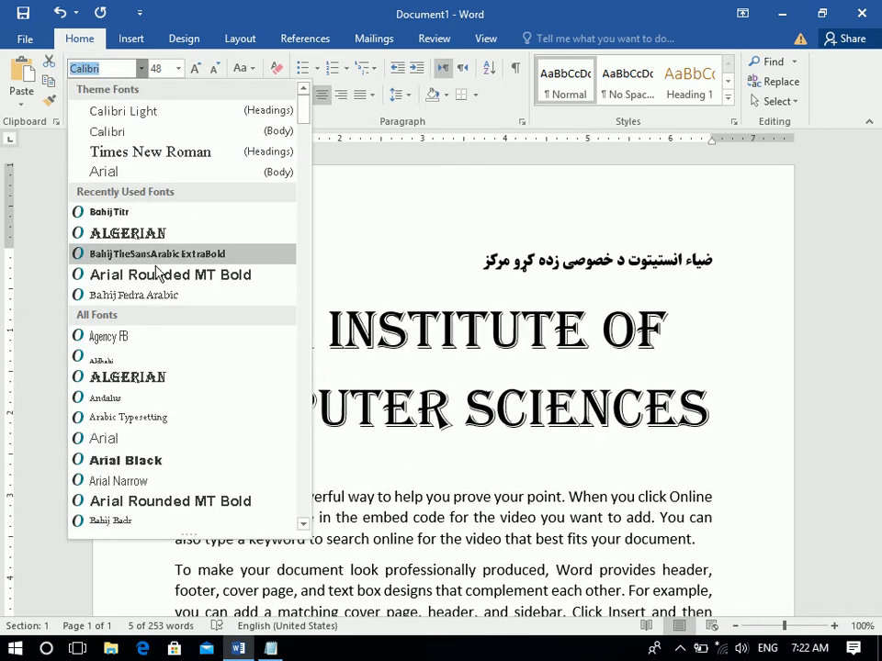
left_click(152, 238)
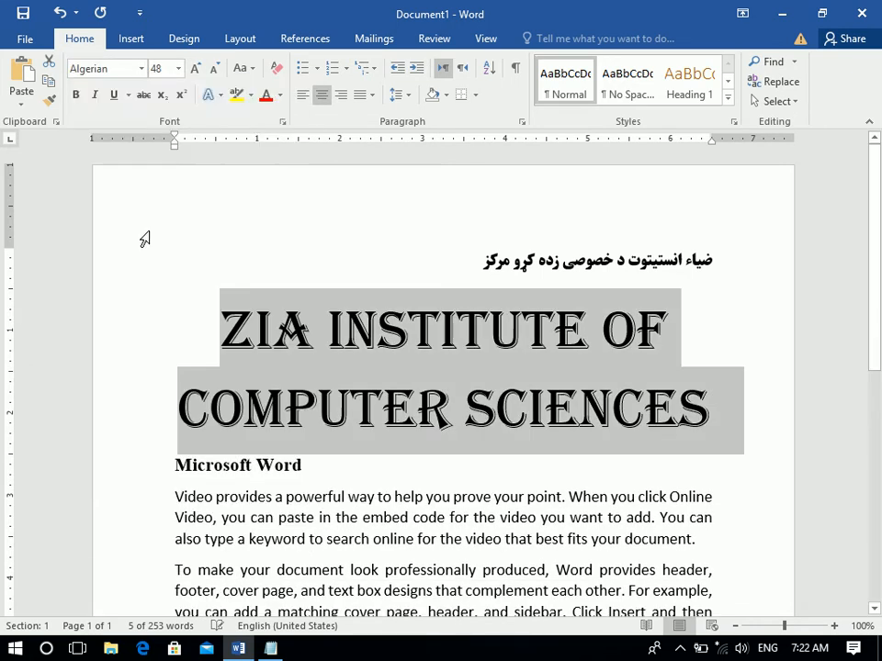
Try clearing all formatting from the English title, and separately only its character formatting, undoing each attempt
left_click(274, 70)
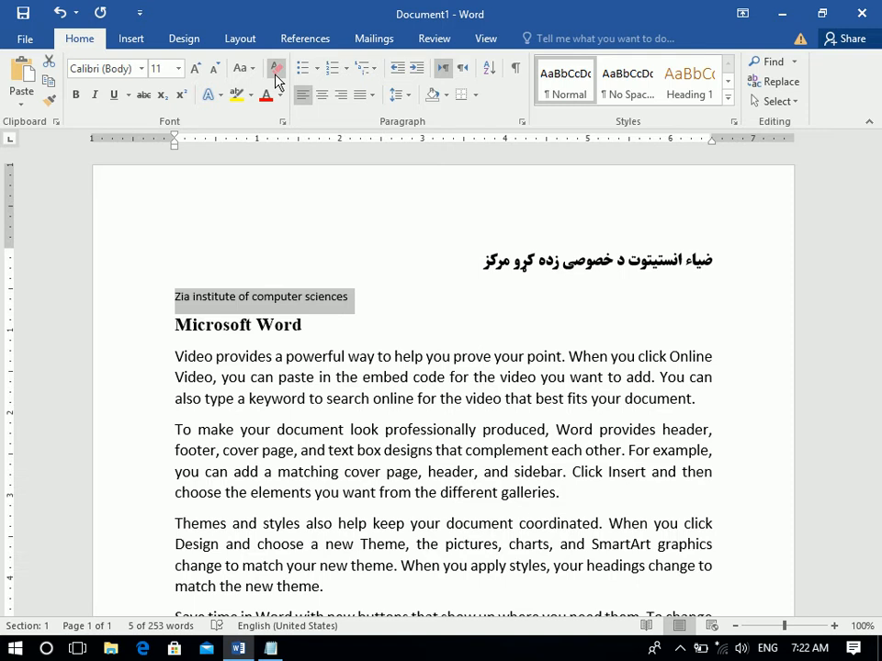
key("ctrl+z")
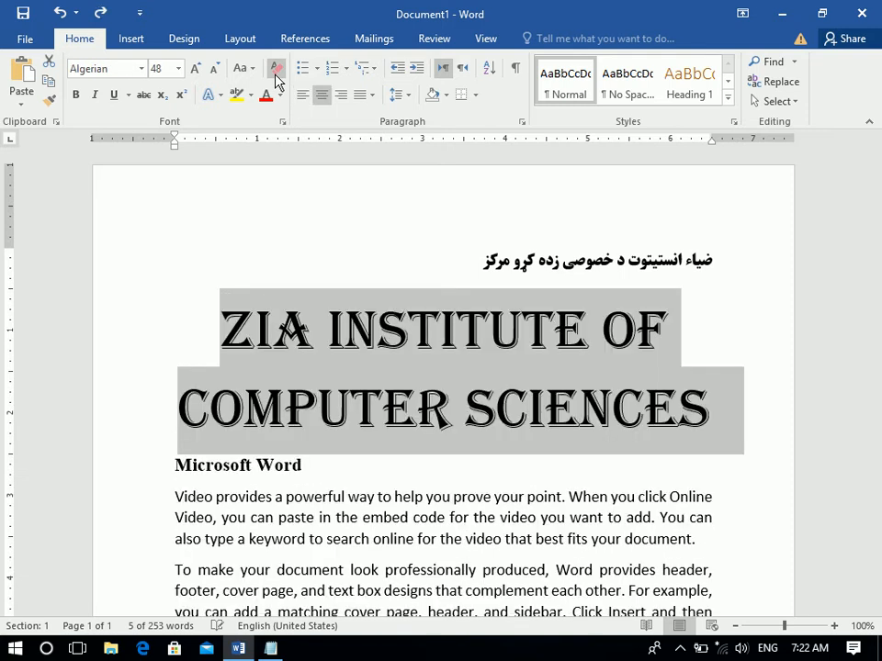
left_click(276, 74)
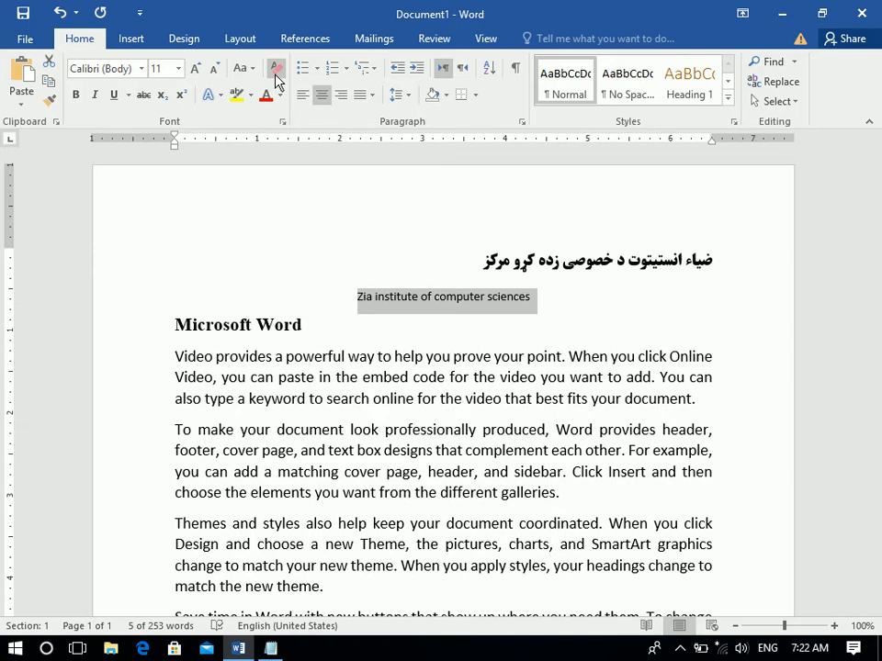
key("ctrl+z")
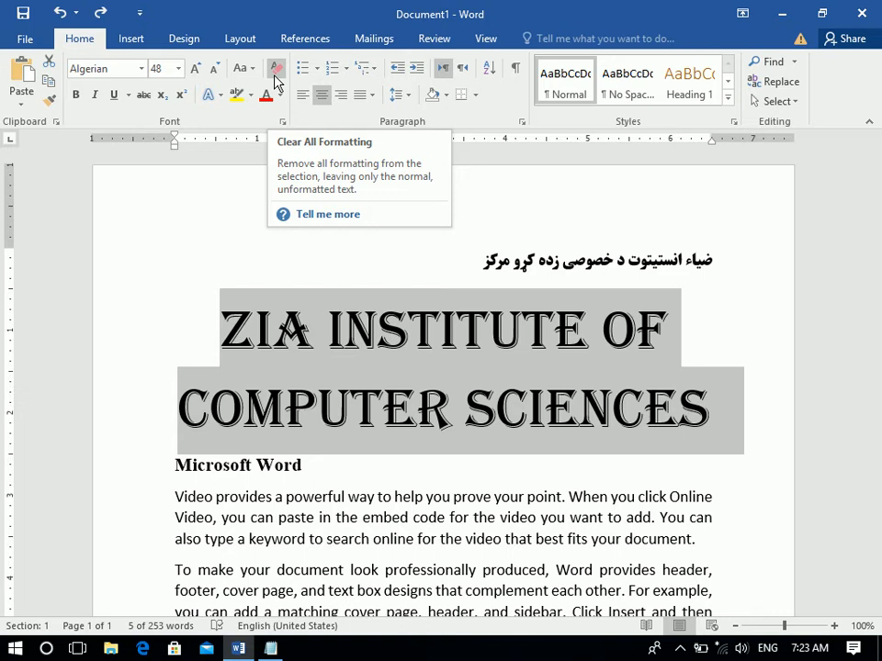
Strip the English title's character formatting while keeping it centred, and enlarge it in one-point increments to size 27
left_click(274, 77)
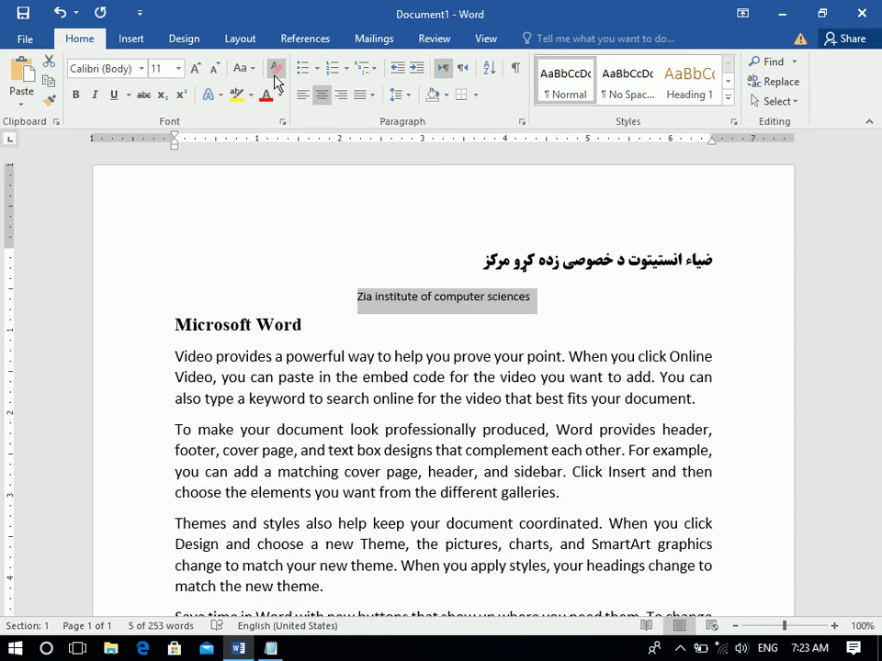
key("ctrl+bracketright")
key("ctrl+bracketright")
key("ctrl+bracketright")
key("ctrl+bracketright")
key("ctrl+bracketright")
key("ctrl+bracketright")
key("ctrl+bracketright")
key("ctrl+bracketright")
key("ctrl+bracketright")
key("ctrl+bracketright")
key("ctrl+bracketright")
key("ctrl+bracketright")
key("ctrl+bracketright")
key("ctrl+bracketright")
key("ctrl+bracketright")
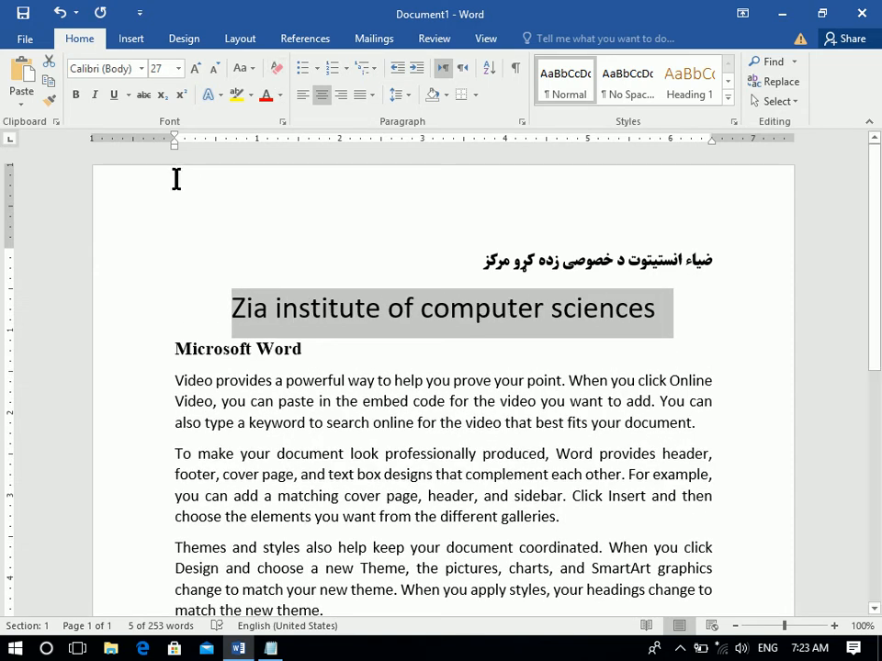
Toggle bold on, off and on again for the English title, leaving it bold
left_click(72, 97)
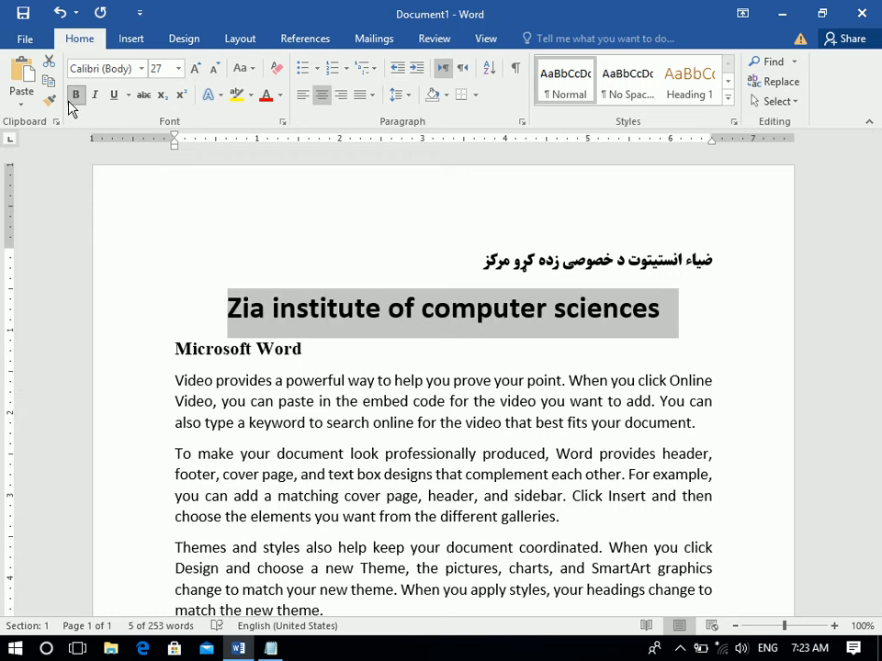
left_click(69, 101)
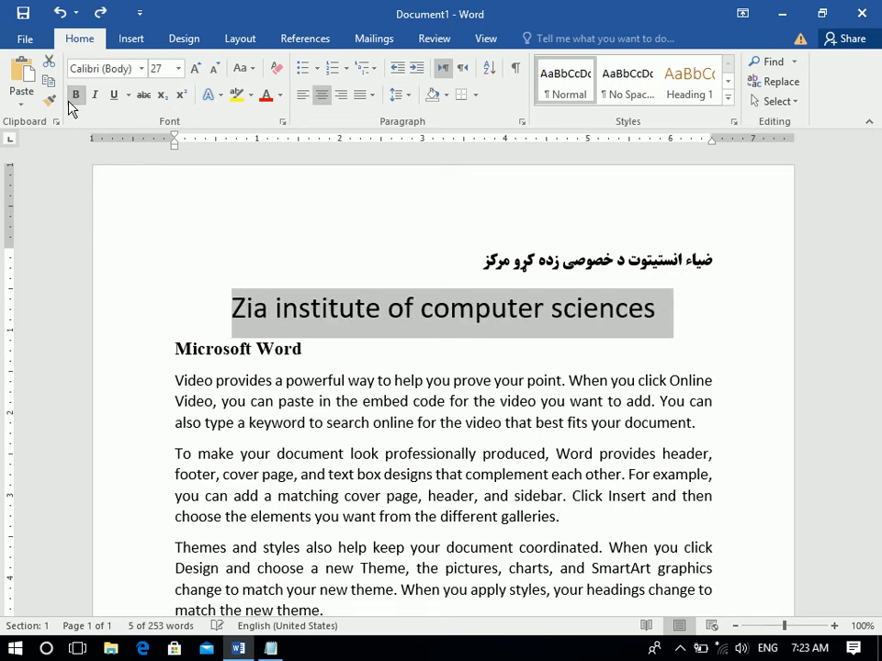
left_click(70, 101)
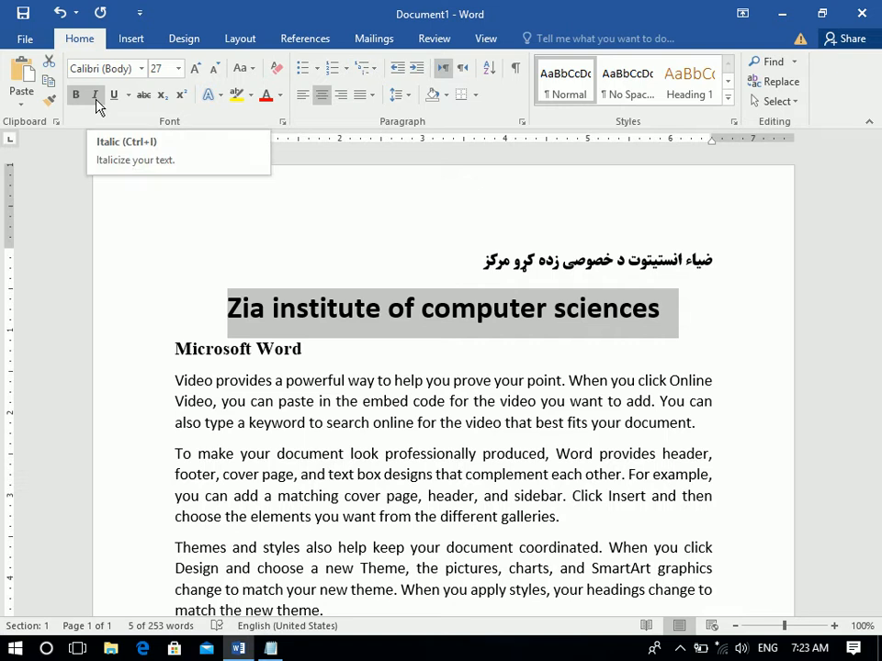
Toggle italics repeatedly on the bold English title, leaving it non-italic
left_click(97, 103)
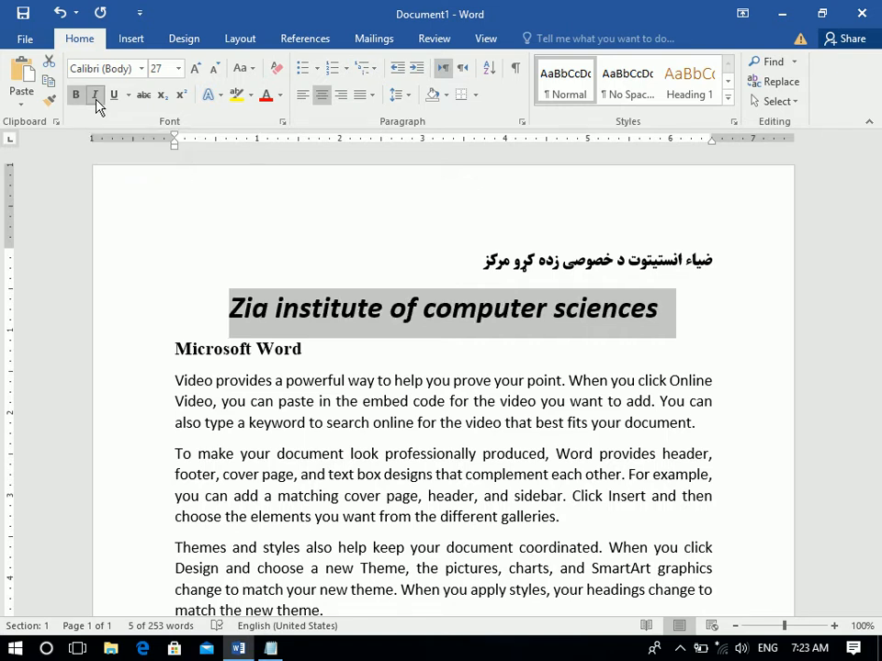
left_click(97, 102)
left_click(97, 103)
left_click(97, 103)
left_click(97, 103)
left_click(98, 103)
left_click(98, 103)
left_click(98, 103)
left_click(97, 103)
left_click(97, 103)
left_click(97, 102)
left_click(97, 103)
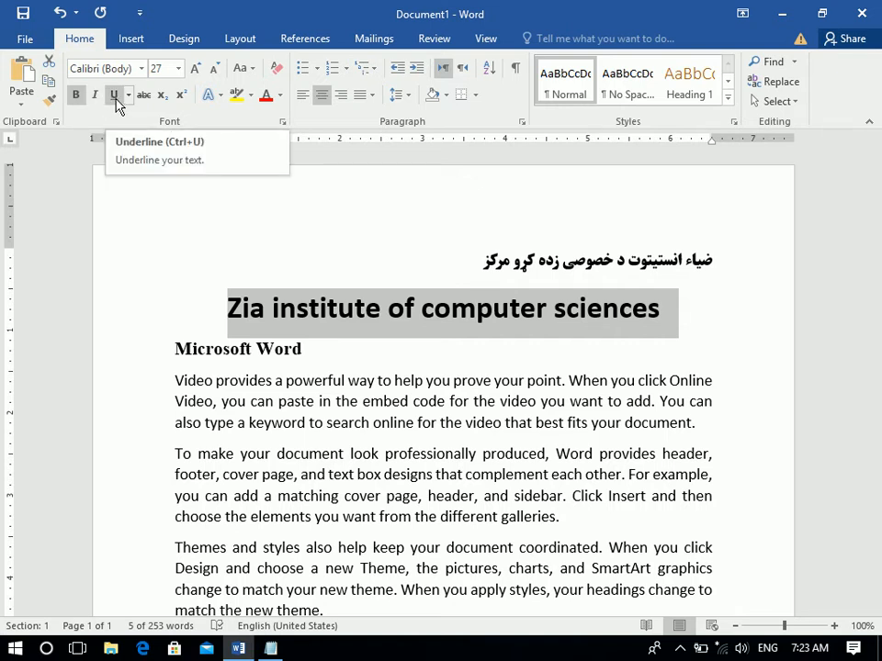
Toggle a single-line underline on the English title and replace it with a dot-dash underline
left_click(115, 97)
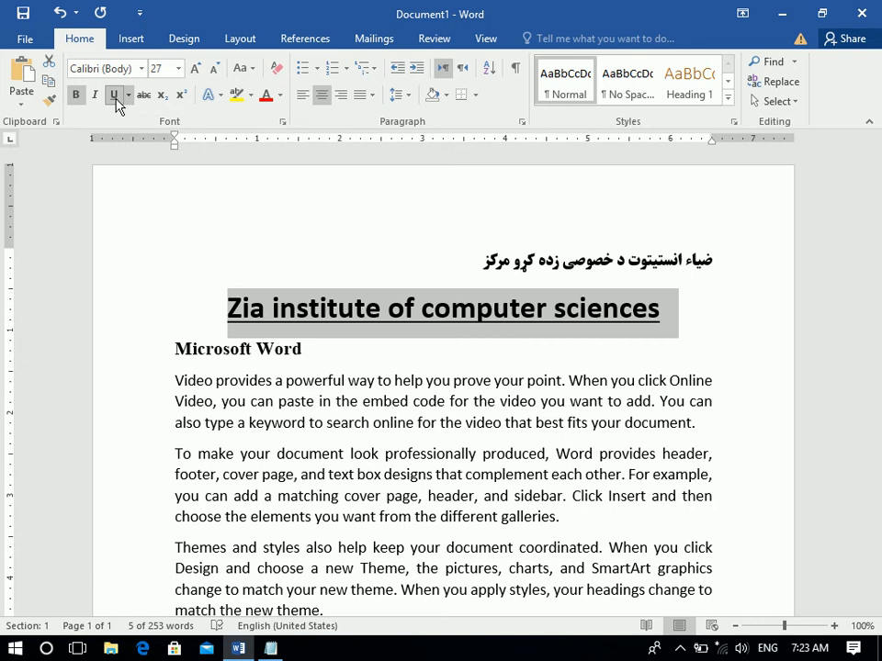
left_click(116, 104)
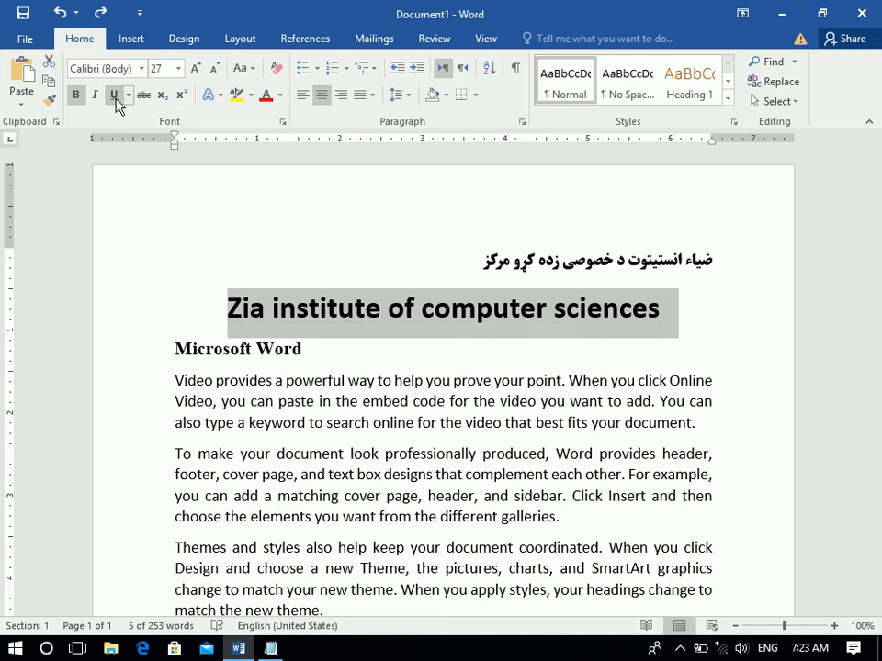
left_click(117, 103)
left_click(130, 96)
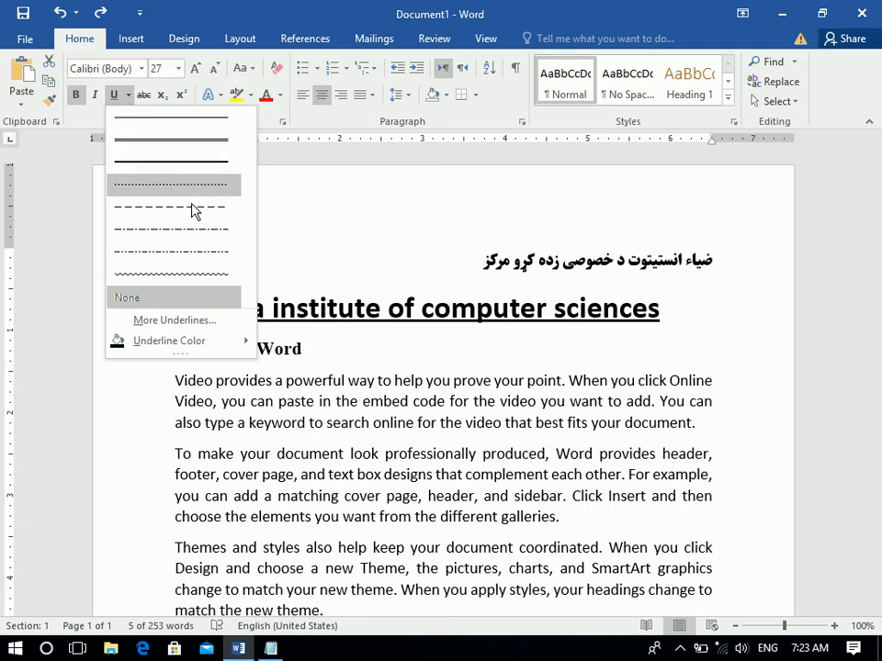
left_click(189, 231)
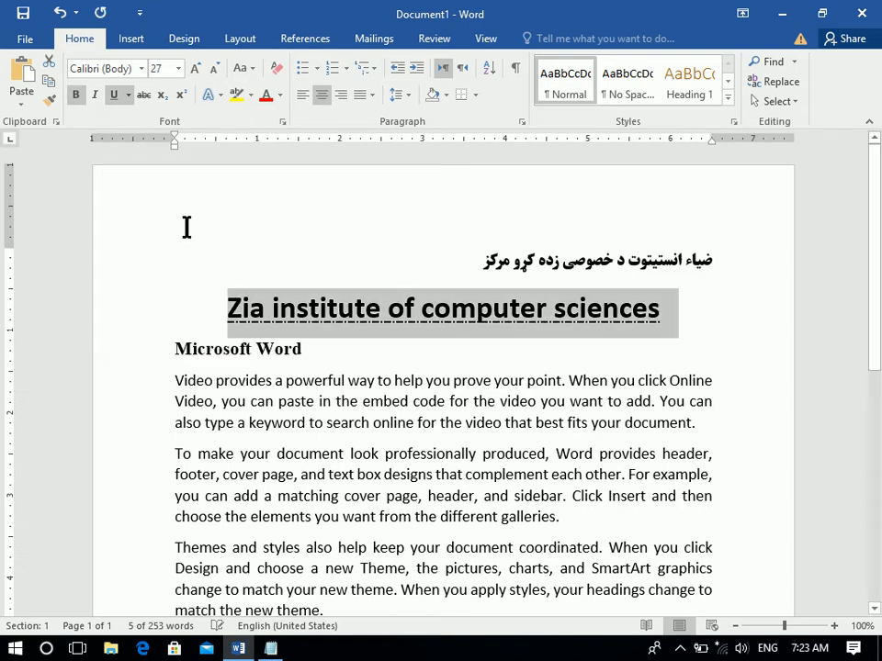
Color the English title's dot-dash underline red, and remove the underline
left_click(129, 97)
mouse_move(119, 342)
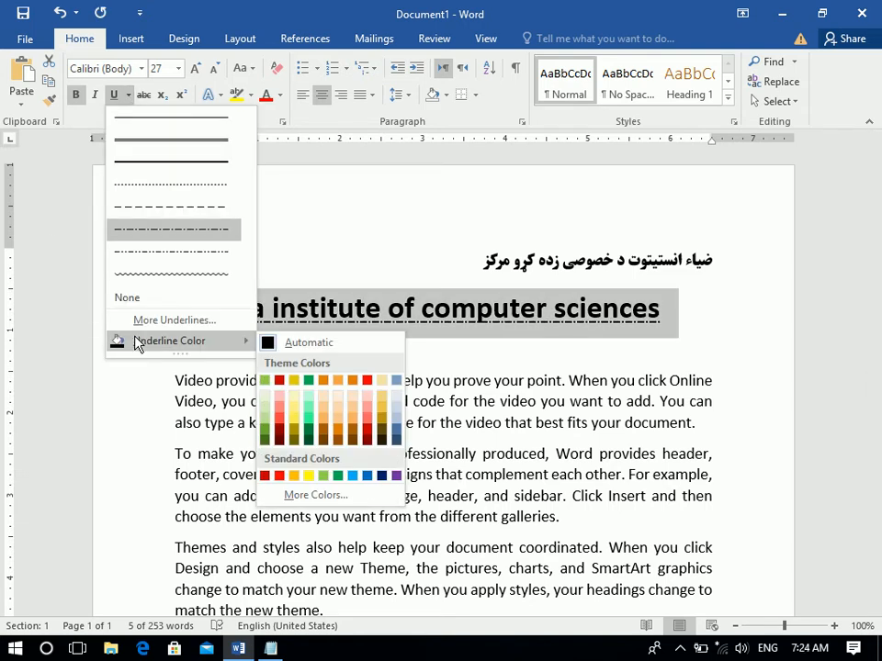
left_click(280, 477)
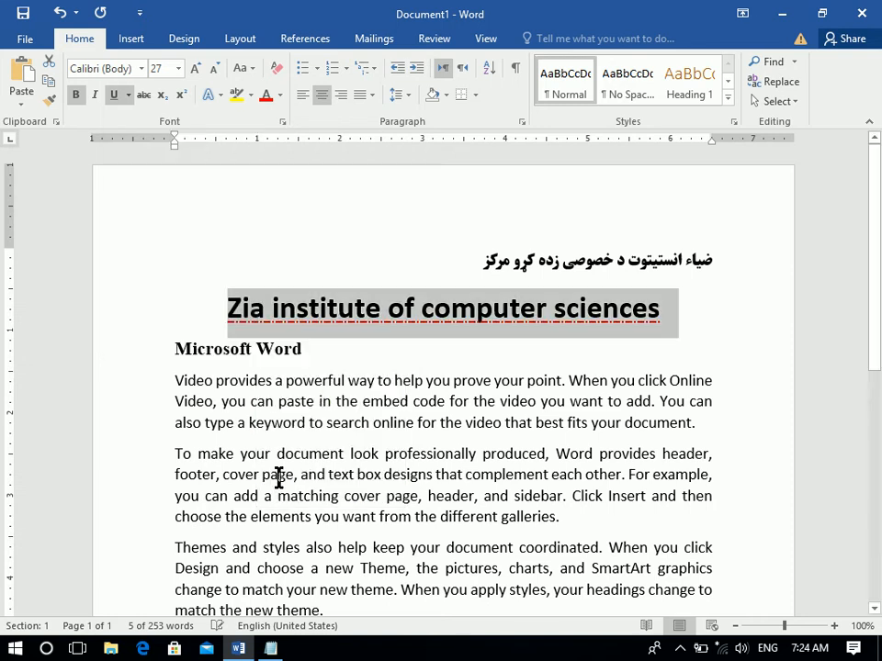
left_click(128, 96)
left_click(128, 97)
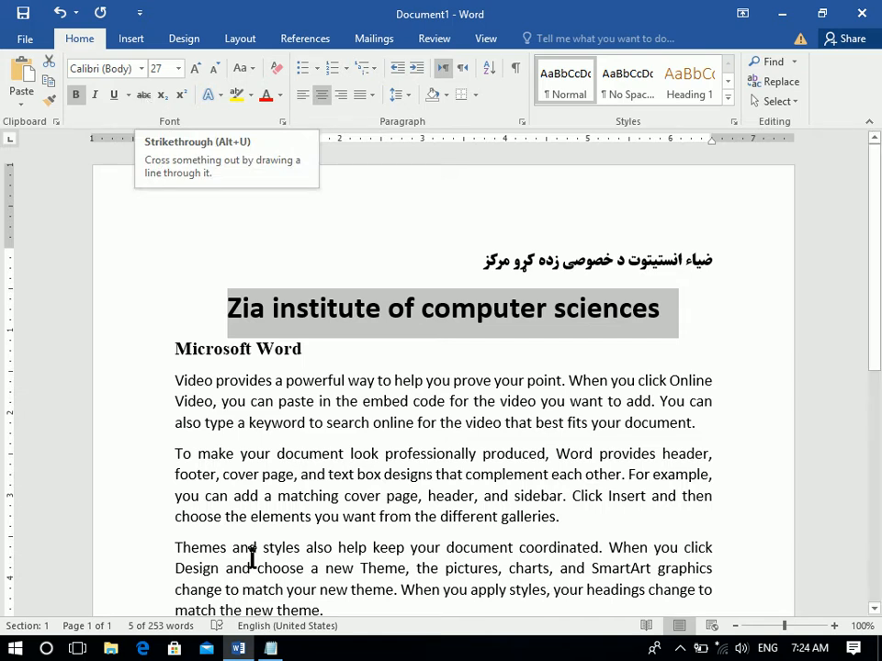
Apply strikethrough to the first sentence of the first body paragraph, "Video provides a powerful way to help you prove your point."
left_click(302, 401)
left_click_drag(168, 382, 565, 376)
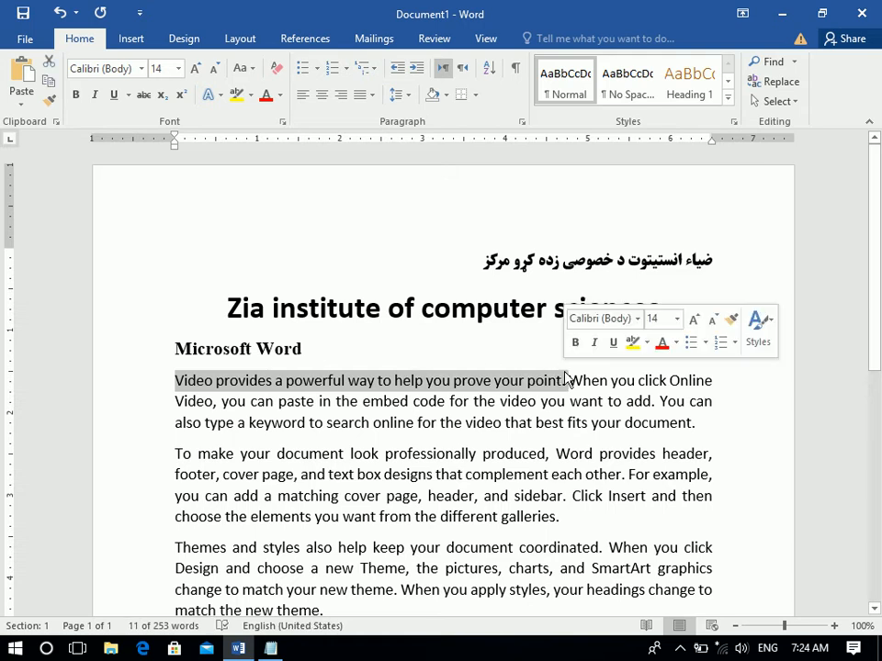
left_click(144, 108)
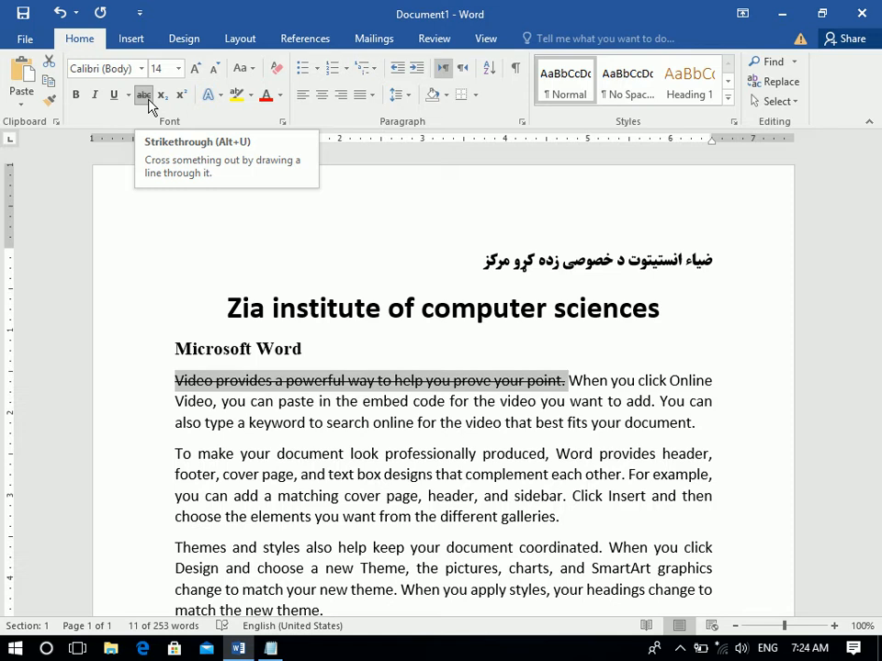
Open the keyboard shortcut customization in the ribbon settings of Word Options
left_click(25, 39)
left_click(53, 430)
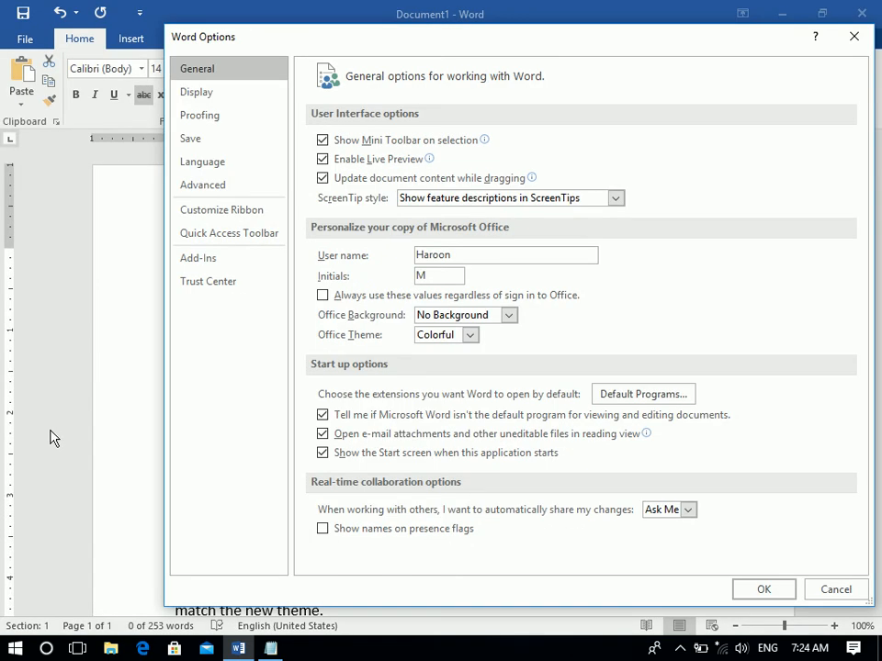
left_click(232, 211)
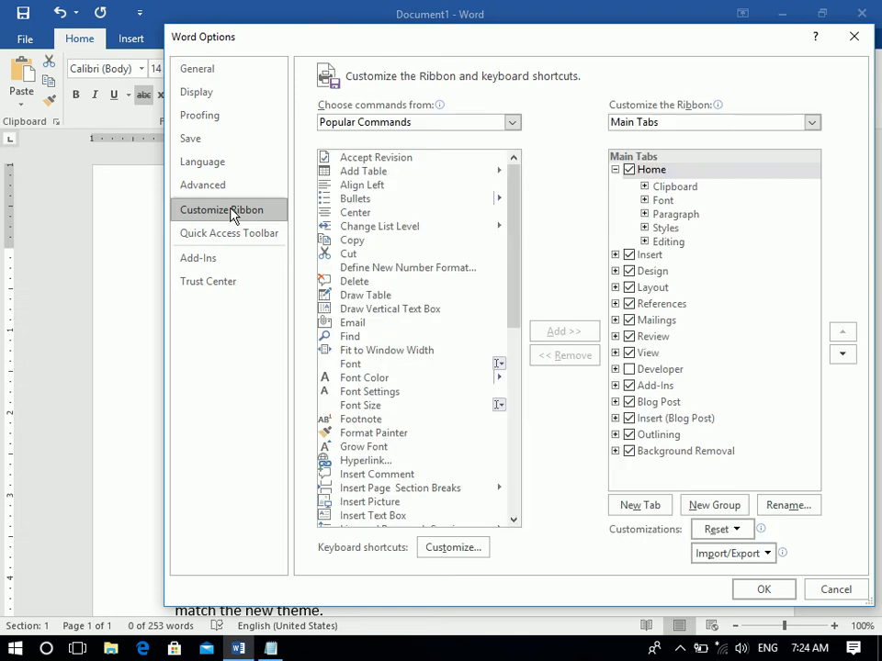
left_click(457, 548)
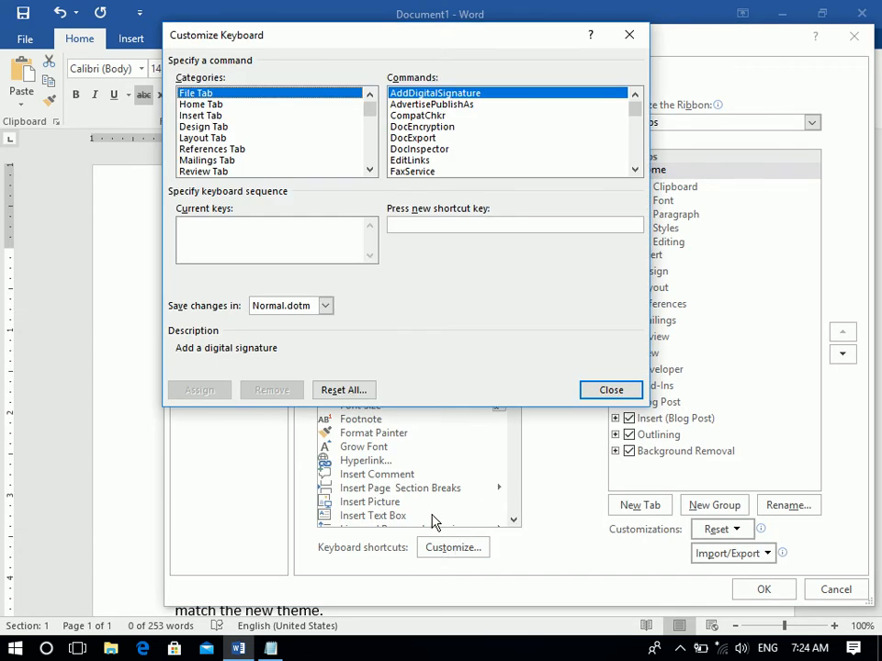
Select the Strikethrough command in the Home Tab category for shortcut customization
left_click(210, 105)
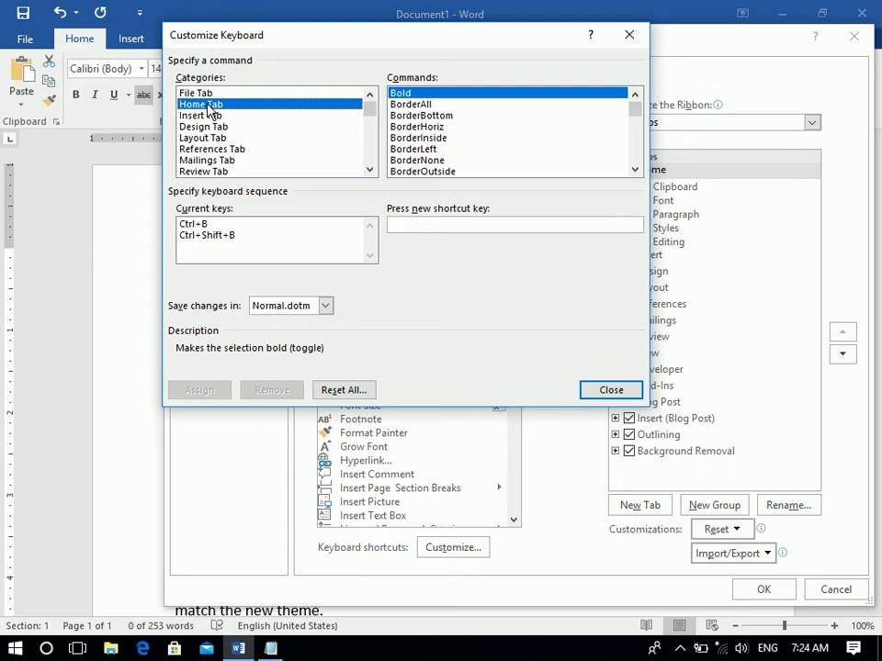
left_click(461, 116)
key("Down")
key("Down")
key("Down")
key("Down")
key("Down")
key("Down")
key("Down")
key("Down")
key("Down")
key("Down")
key("Down")
key("Down")
key("Down")
key("Down")
key("Down")
key("Down")
key("Down")
key("Down")
key("Down")
key("Down")
key("Down")
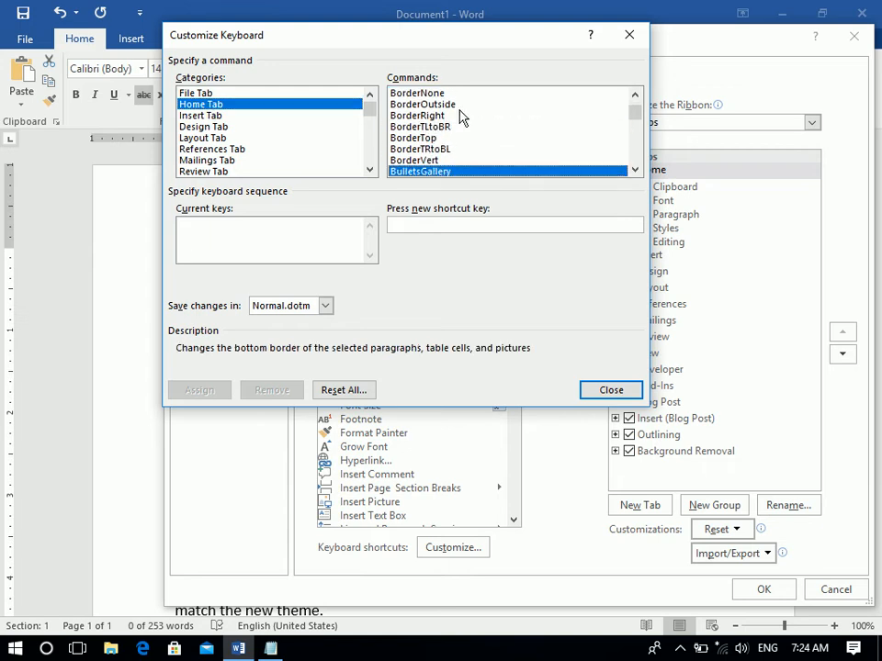
key("Down")
key("Down")
key("Down")
key("Down")
key("Down")
key("Down")
key("Down")
key("Down")
key("Down")
key("Down")
key("Down")
key("Down")
key("Down")
key("Down")
key("Down")
key("Down")
key("Down")
key("Down")
key("Down")
key("Down")
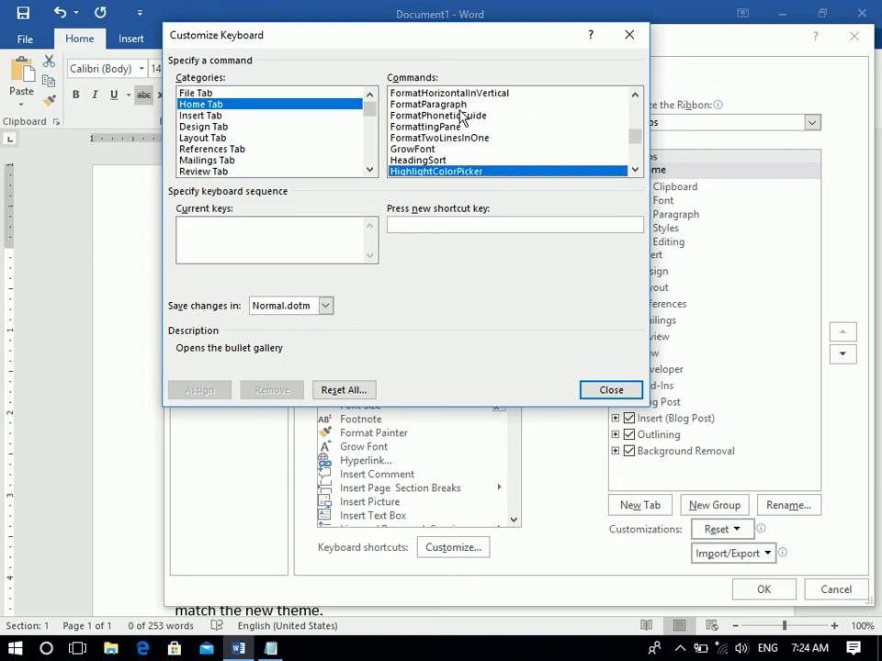
key("Down")
key("Down")
key("Down")
key("Down")
key("Down")
key("Down")
key("Down")
key("Down")
key("Down")
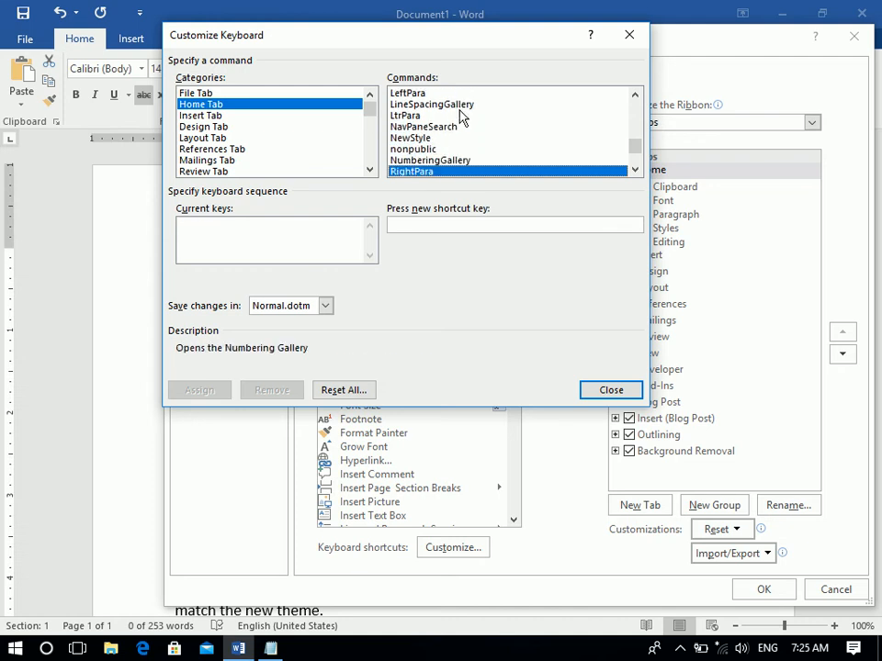
key("Down")
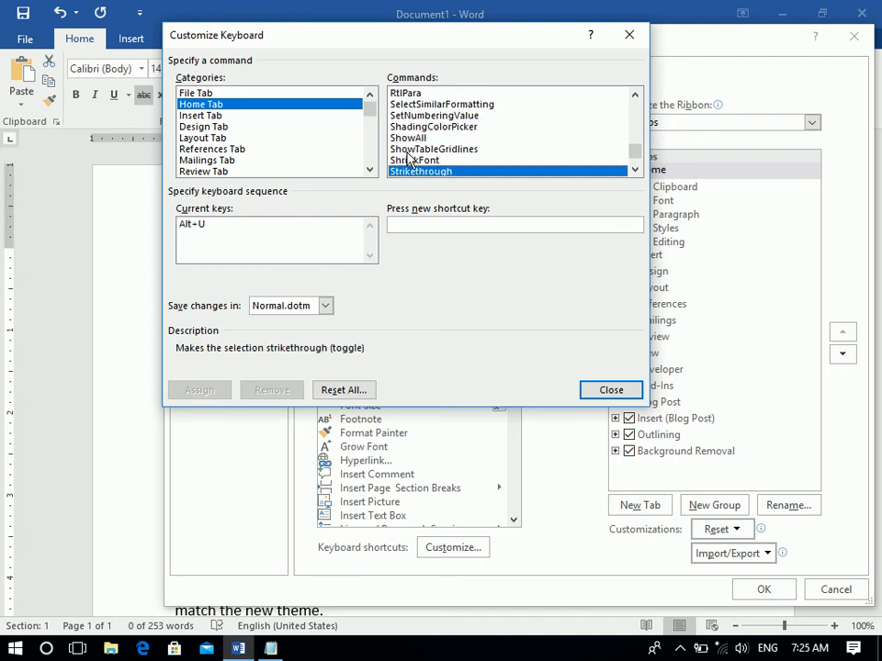
Replace the Strikethrough command's Alt+U shortcut with Alt+T and save the Word options
left_click(396, 226)
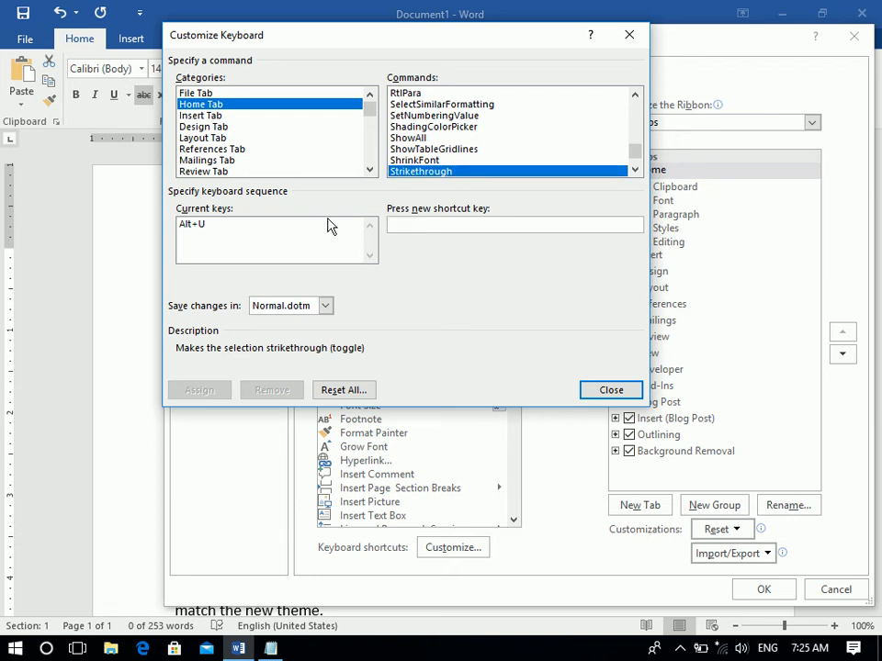
left_click(197, 225)
left_click(268, 397)
key("alt+t")
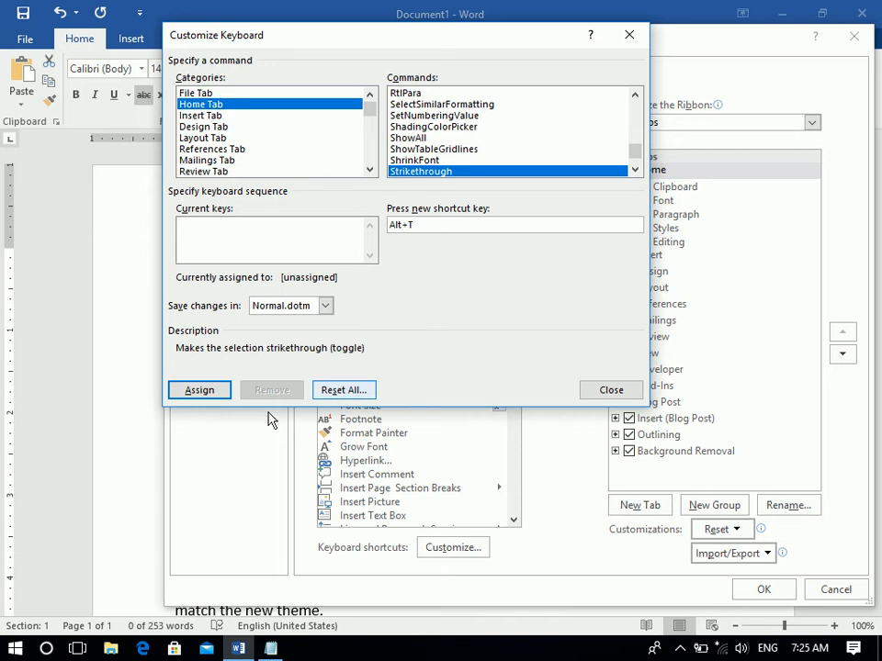
left_click(212, 393)
left_click(641, 389)
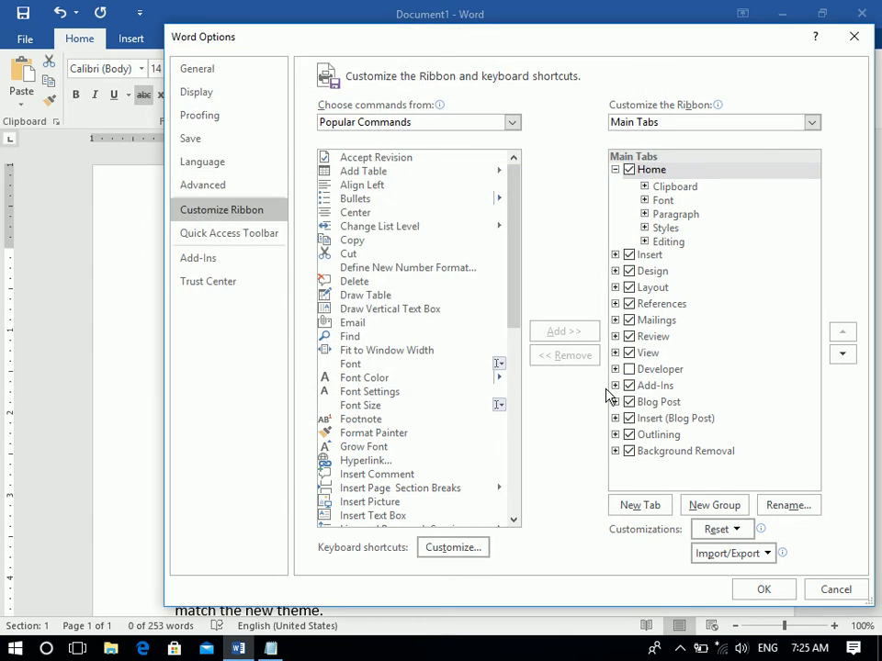
left_click(776, 589)
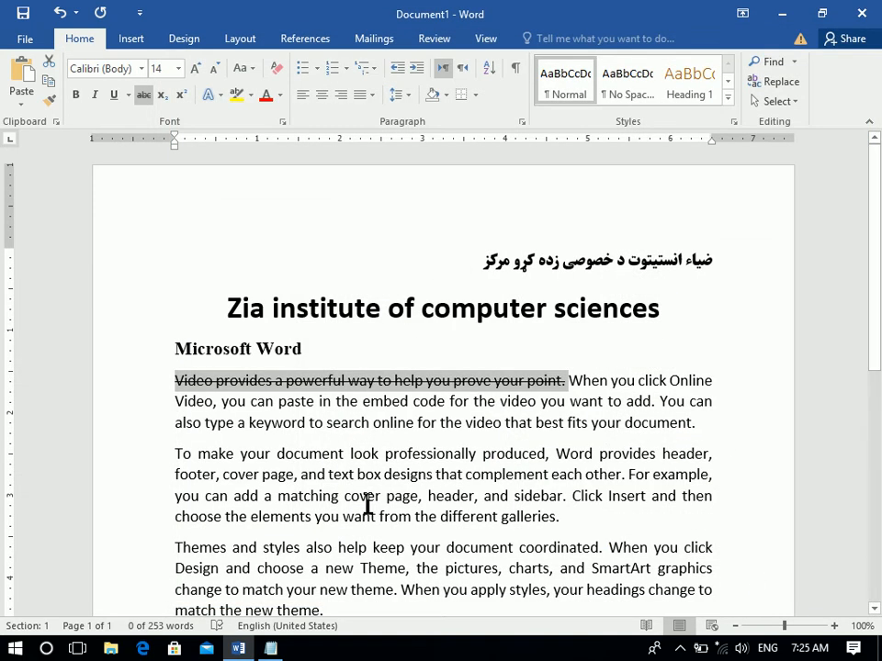
Strike through "To make your document look professionally produced," in the second body paragraph using the newly assigned shortcut
left_click_drag(176, 454, 555, 454)
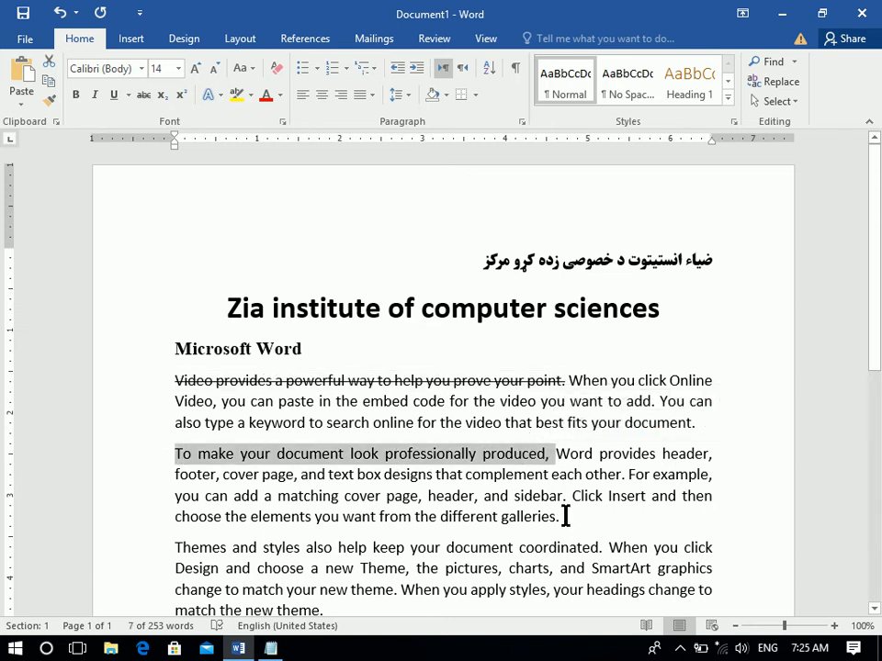
key("alt+s")
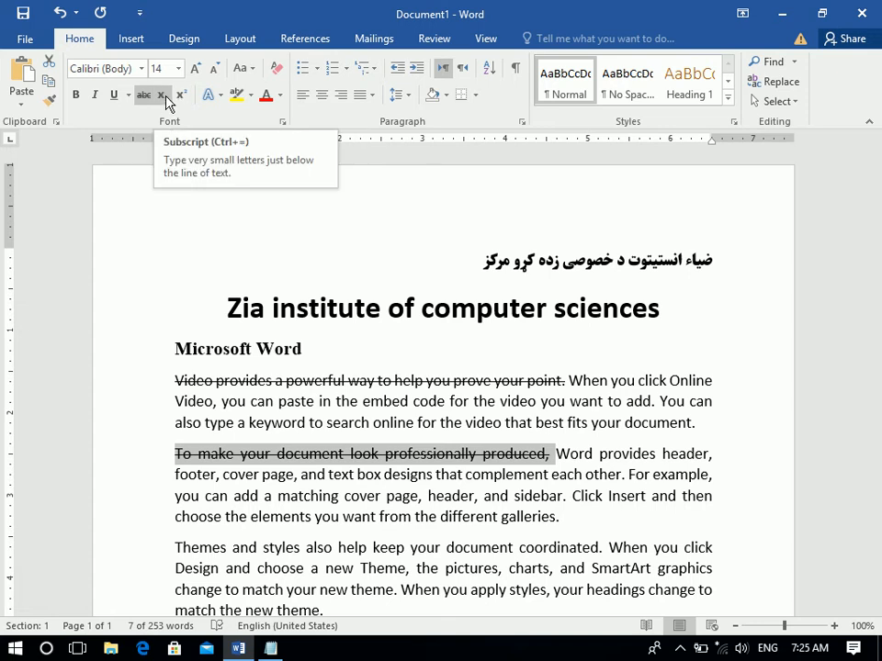
Delete all text in the document and raise the font size to 17
key("ctrl+a")
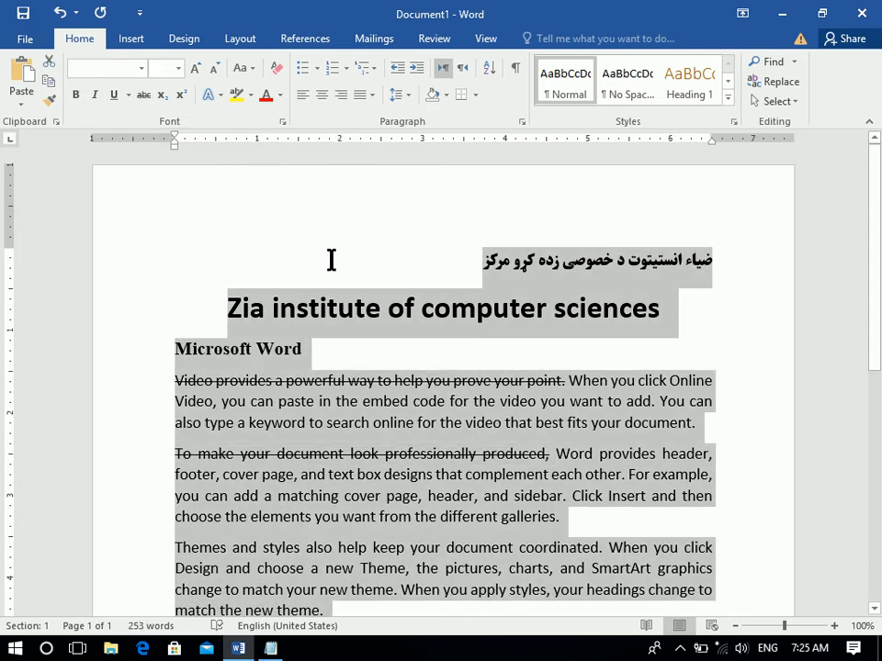
key("Delete")
key("ctrl+]")
key("ctrl+]")
key("ctrl+]")
key("ctrl+]")
key("ctrl+]")
key("ctrl+]")
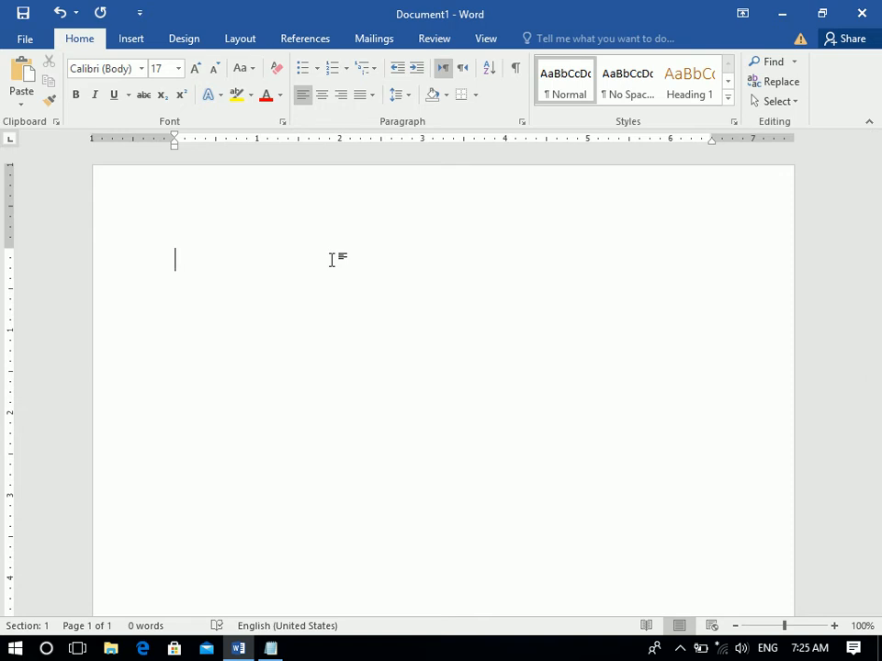
Enter the date "November 10, 2022" by accepting the AutoComplete suggestions for the month and the full date
type("nOVB")
key("BackSpace")
type("E")
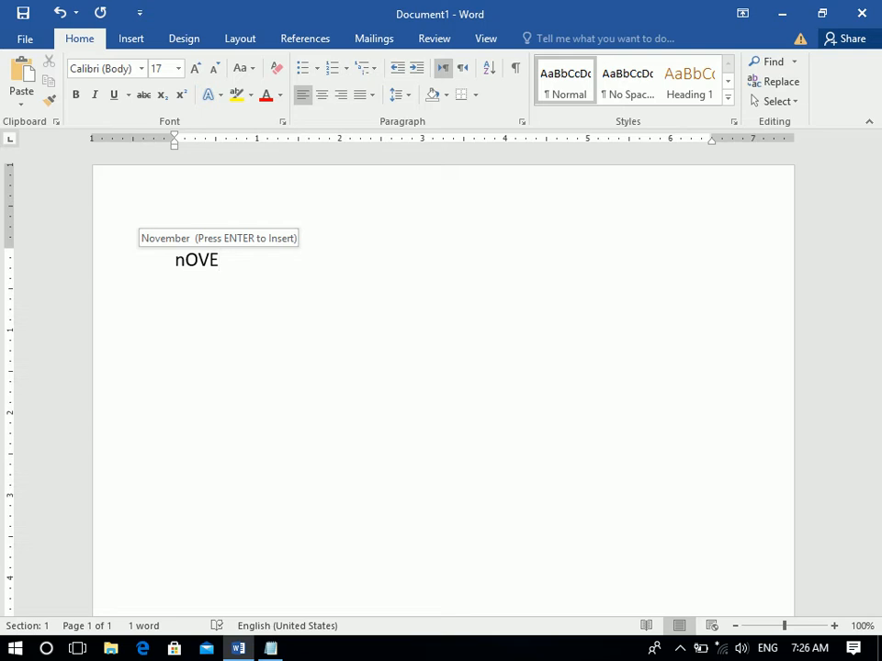
key("Return")
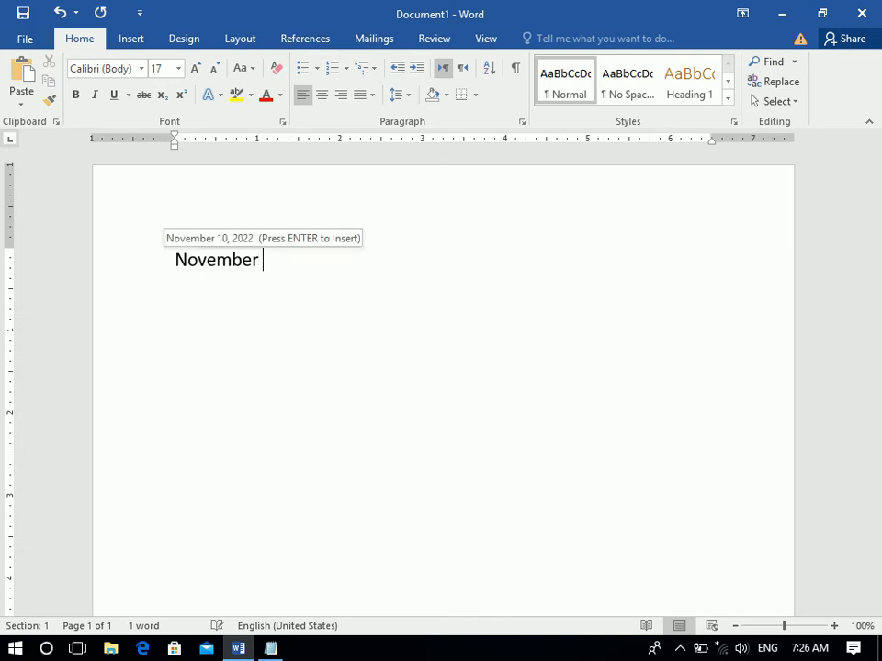
key("Return")
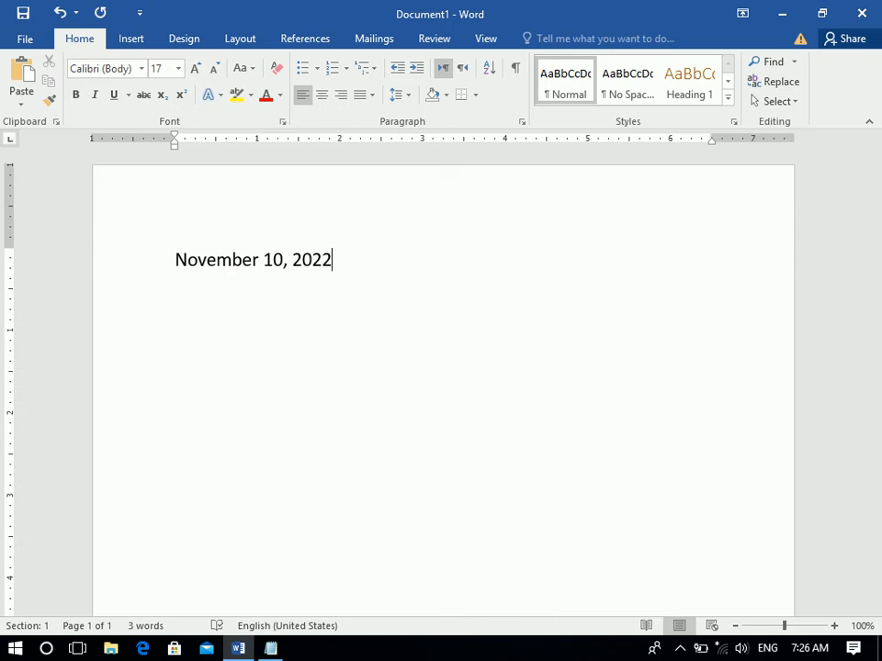
Add "th" directly after the 10 in the date
left_click(283, 259)
key("BackSpace")
key("BackSpace")
type("th")
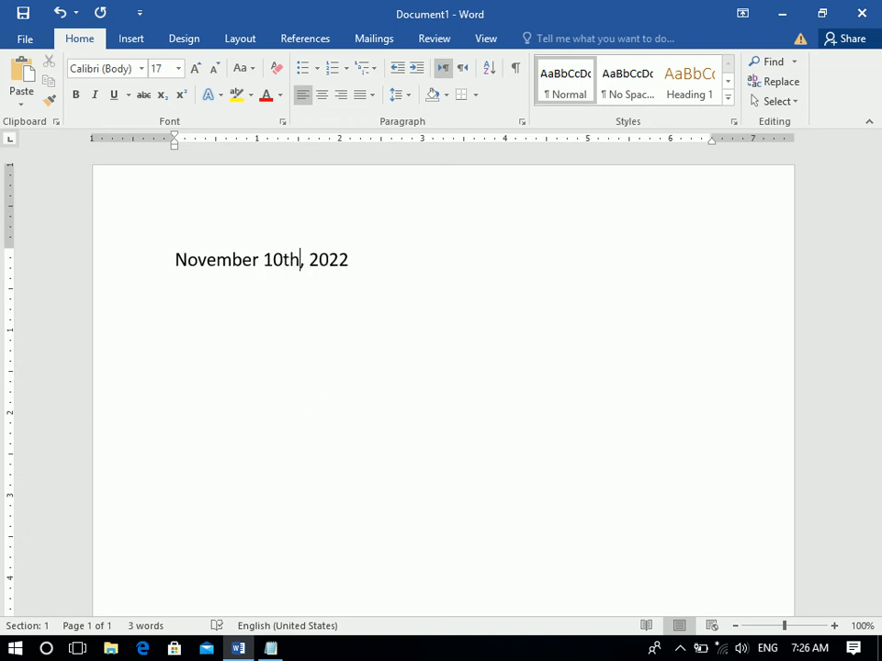
Make the "th" in the date superscript, undo it once, and apply the superscript again
left_click_drag(302, 260, 282, 254)
left_click(294, 261)
left_click(299, 262)
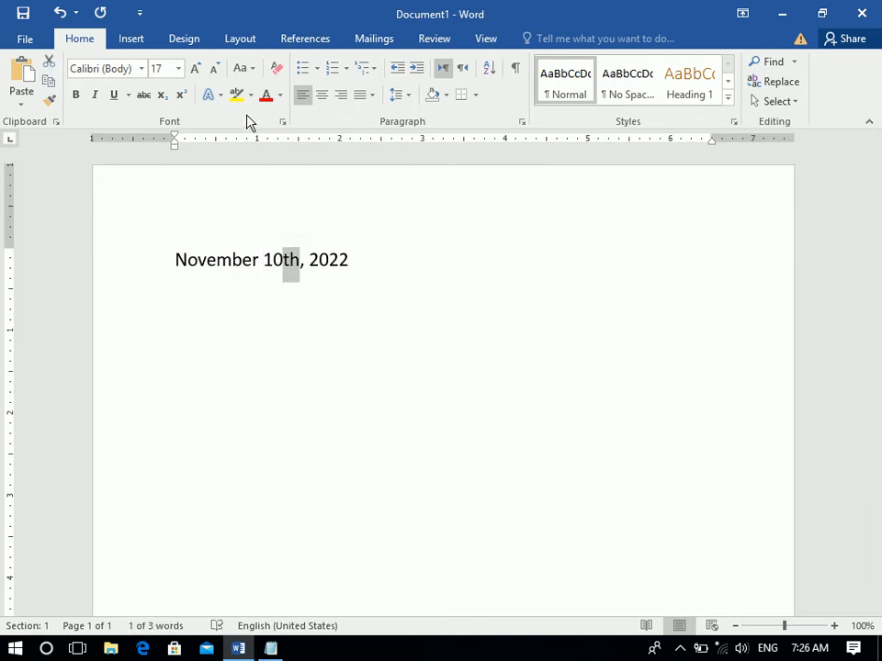
left_click(182, 97)
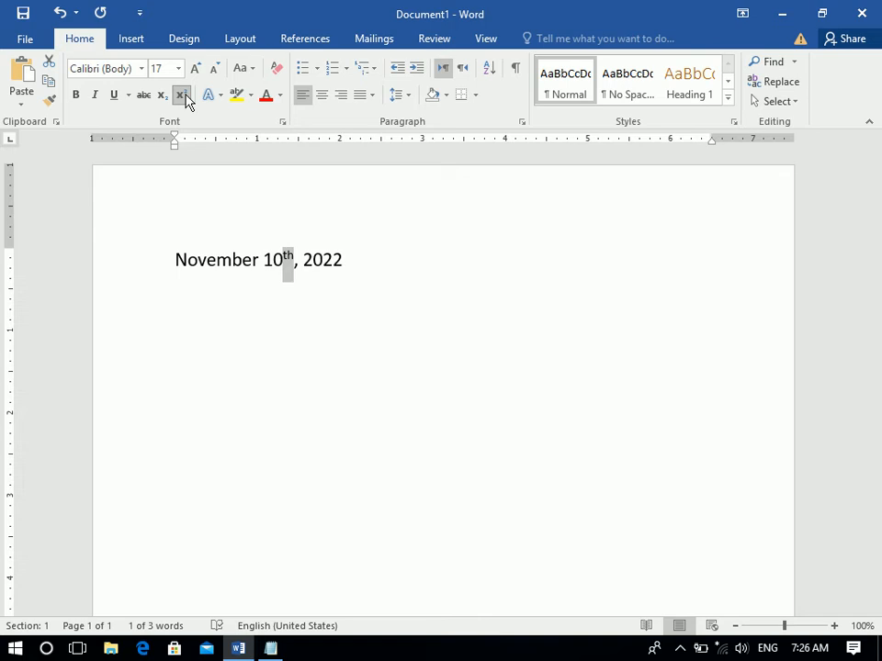
key("ctrl+z")
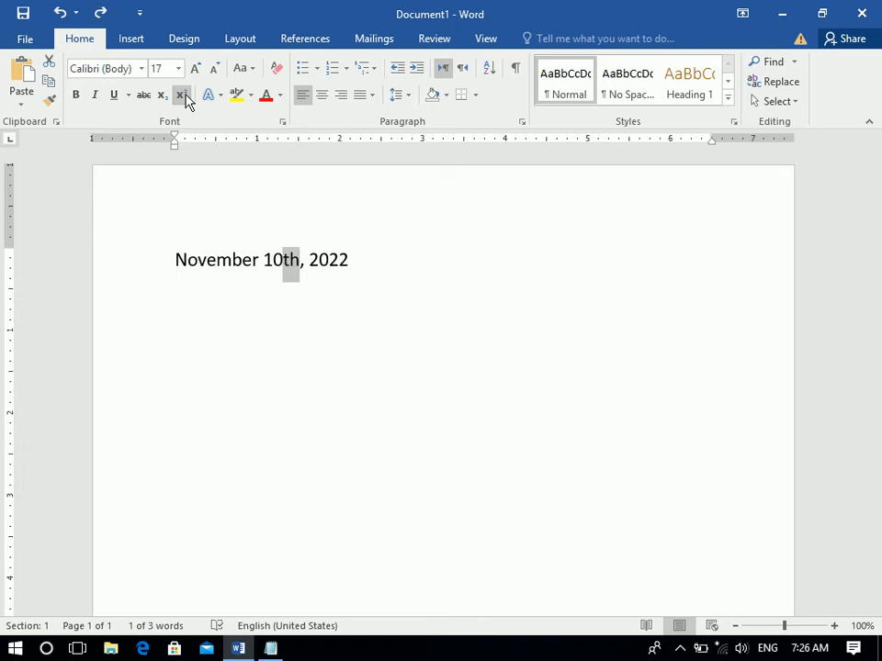
left_click(184, 97)
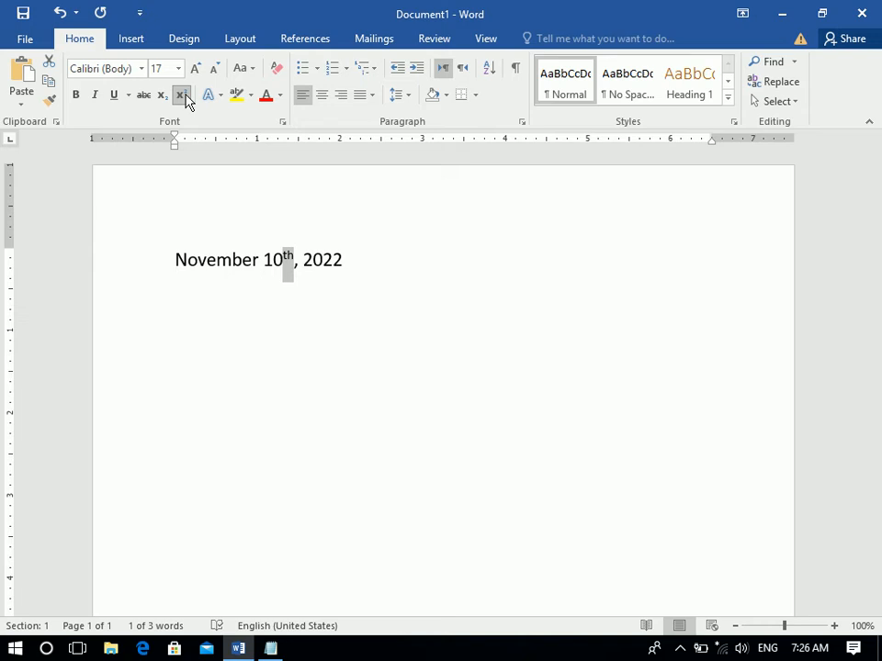
Show the Ctrl and Shift keys on the Windows On-Screen Keyboard and close it
key("super+r")
type("osk")
key("Return")
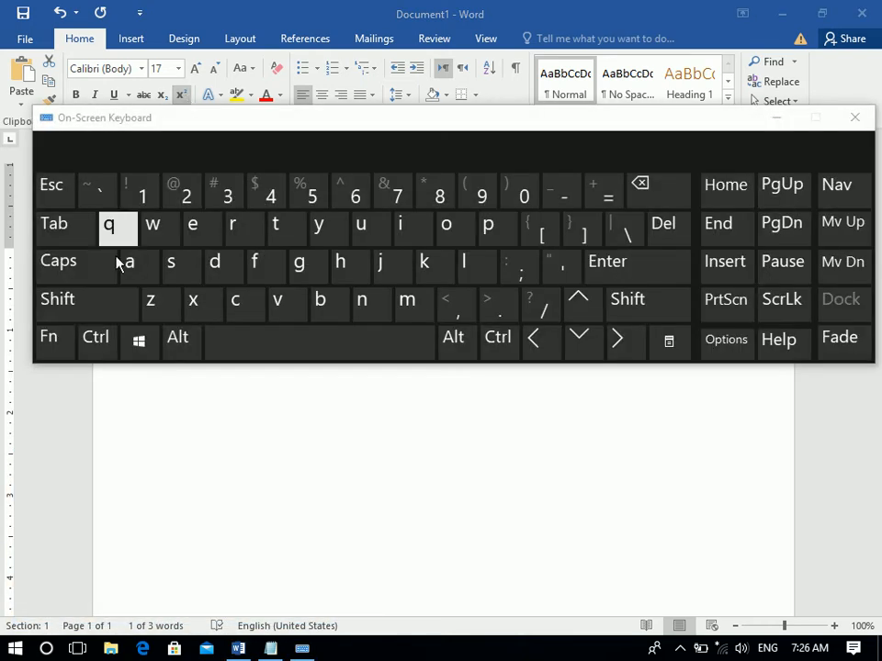
left_click(95, 339)
left_click(92, 309)
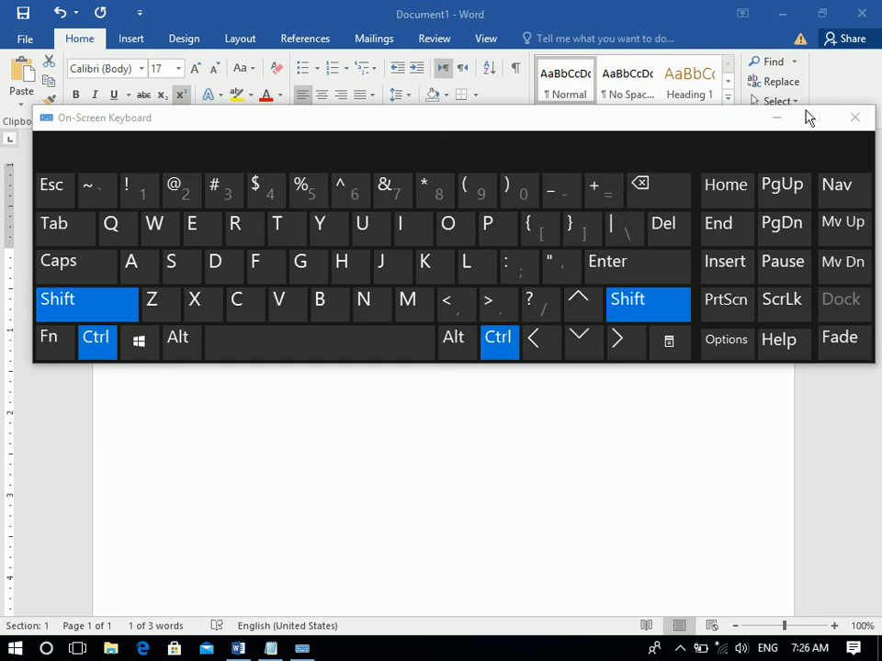
left_click(852, 119)
Write "H2O" below the date at font size 32, leaving an empty paragraph between them
left_click(440, 242)
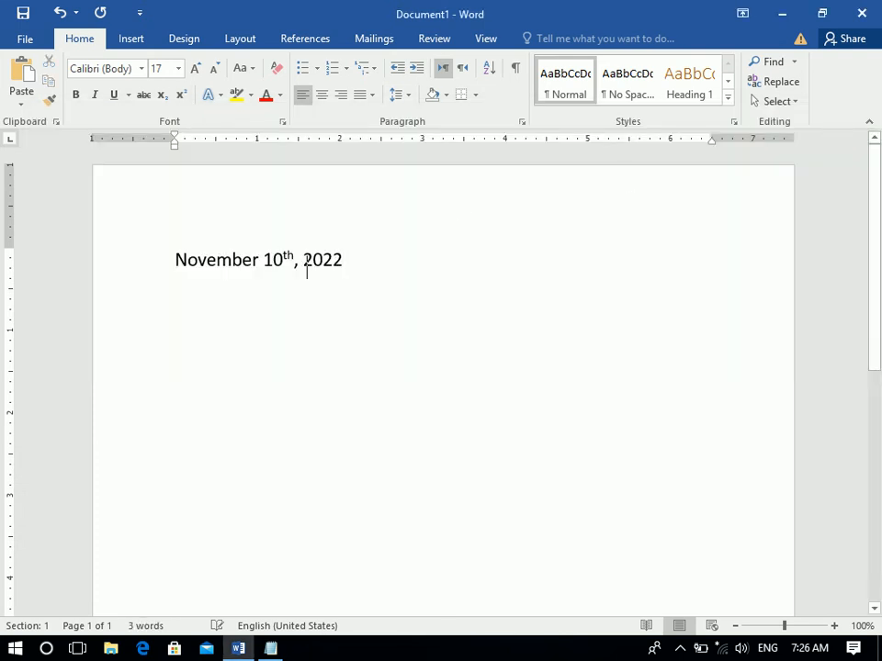
key("Return")
key("ctrl+bracketright")
key("ctrl+bracketright")
key("ctrl+bracketright")
key("ctrl+bracketright")
key("ctrl+bracketright")
key("ctrl+bracketright")
key("ctrl+bracketright")
key("ctrl+bracketright")
key("ctrl+bracketright")
key("ctrl+bracketright")
key("ctrl+bracketright")
key("ctrl+bracketright")
key("ctrl+bracketright")
key("ctrl+bracketright")
type("H2O")
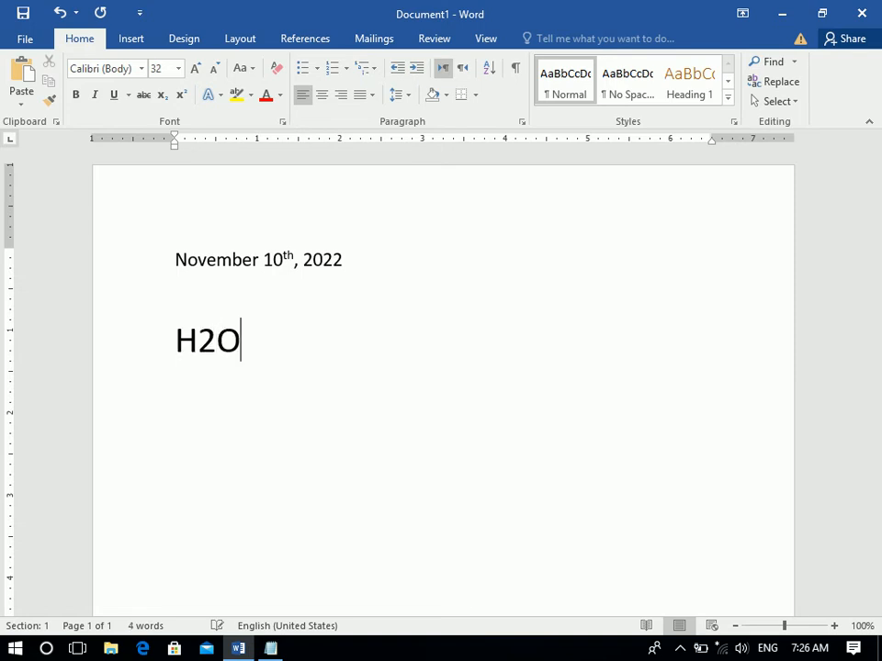
Make the 2 in "H2O" subscript, switch the subscript off, and apply it again
left_click(199, 357)
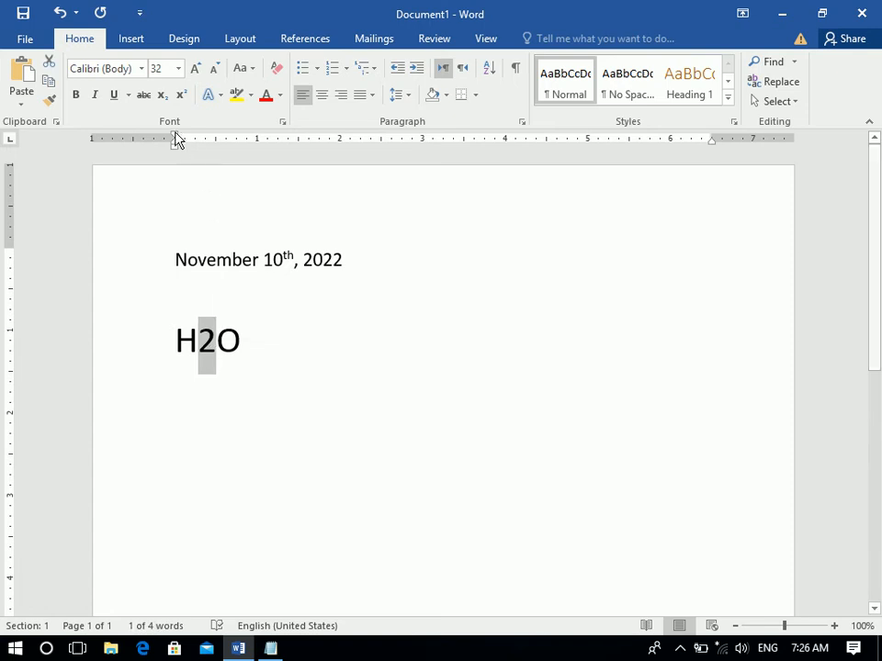
left_click(161, 95)
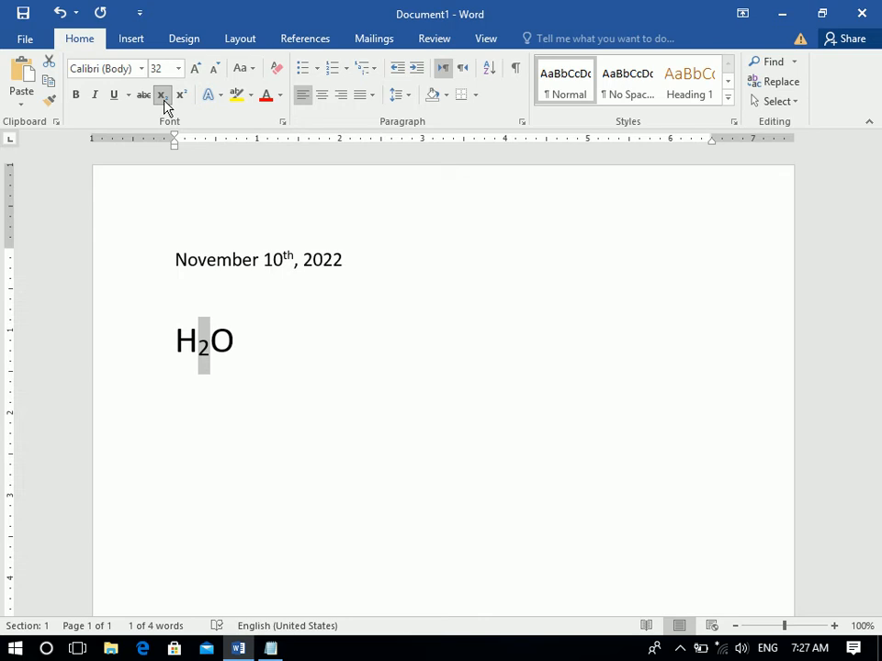
left_click(164, 103)
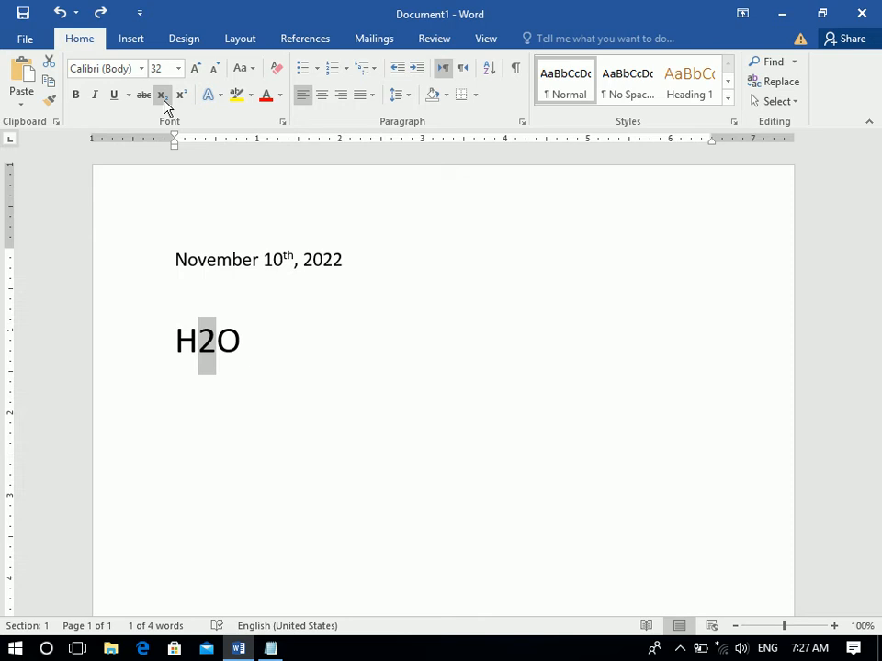
left_click(164, 103)
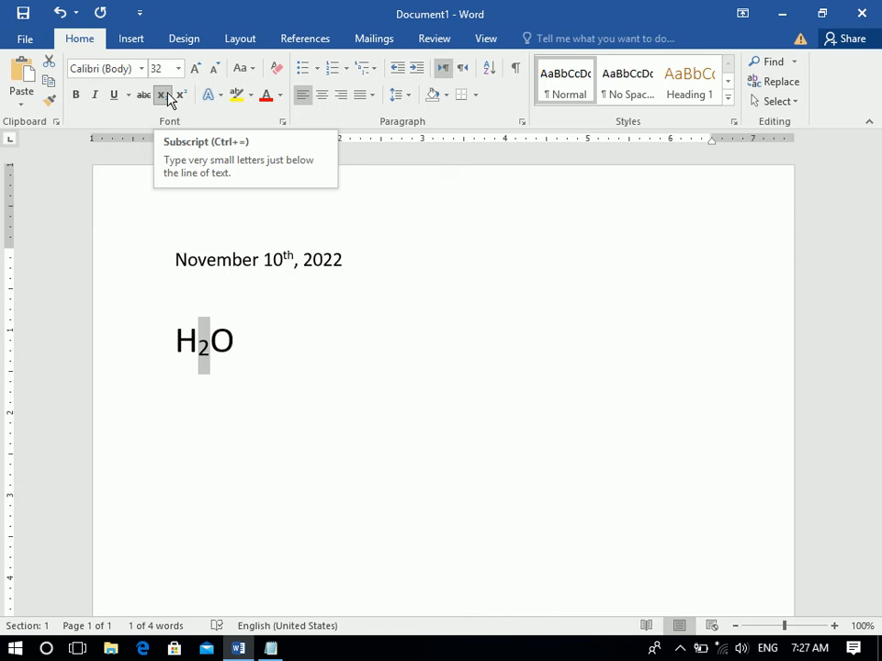
Delete the date and the formula so that the document is empty
left_click(308, 287)
left_click(343, 358)
key("ctrl+a")
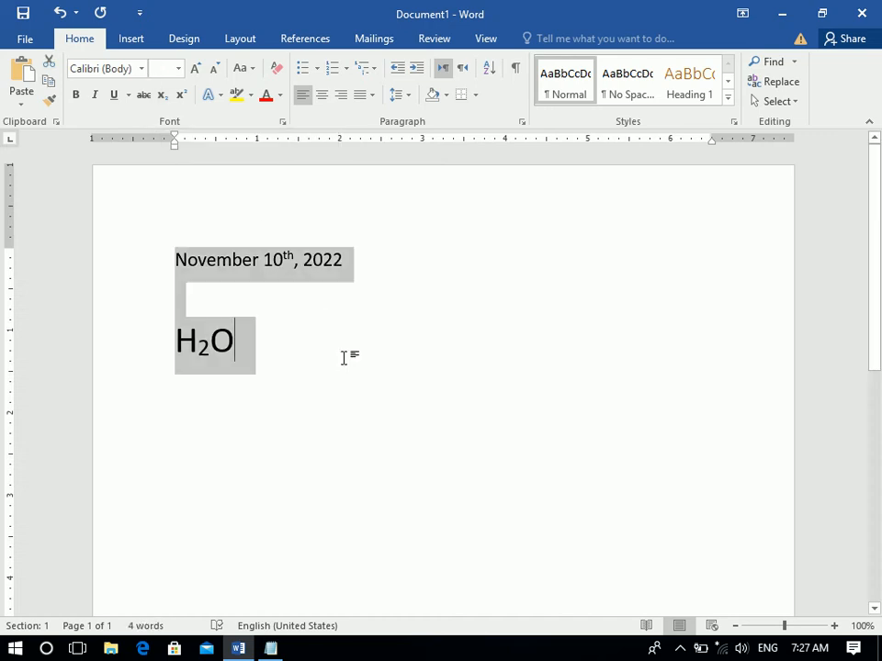
key("Delete")
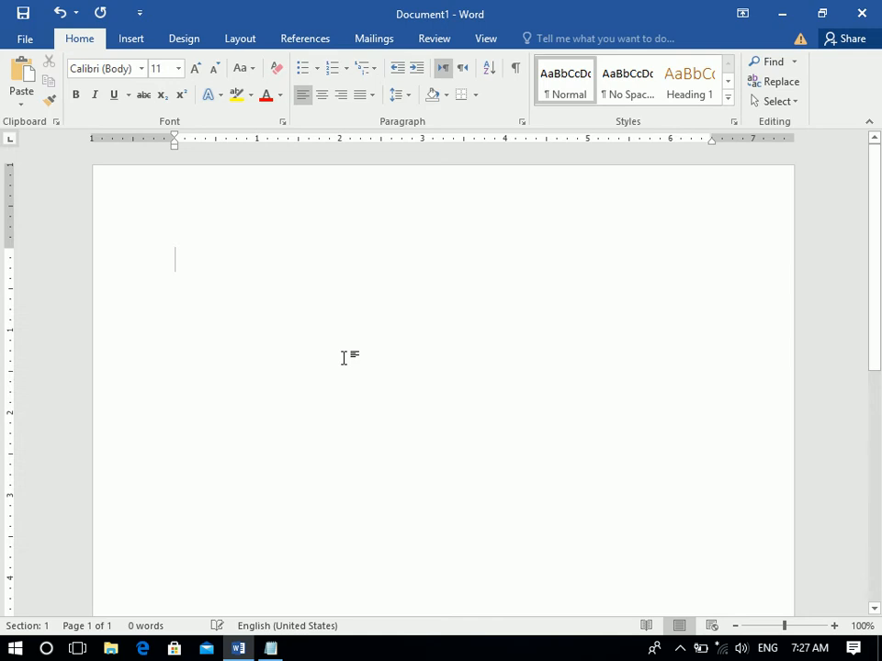
Write the heading "ZIA INSTITUTE OF COMPUTER SCIENCES" at font size 22 in the empty document
key("BackSpace")
type("ZIA IN")
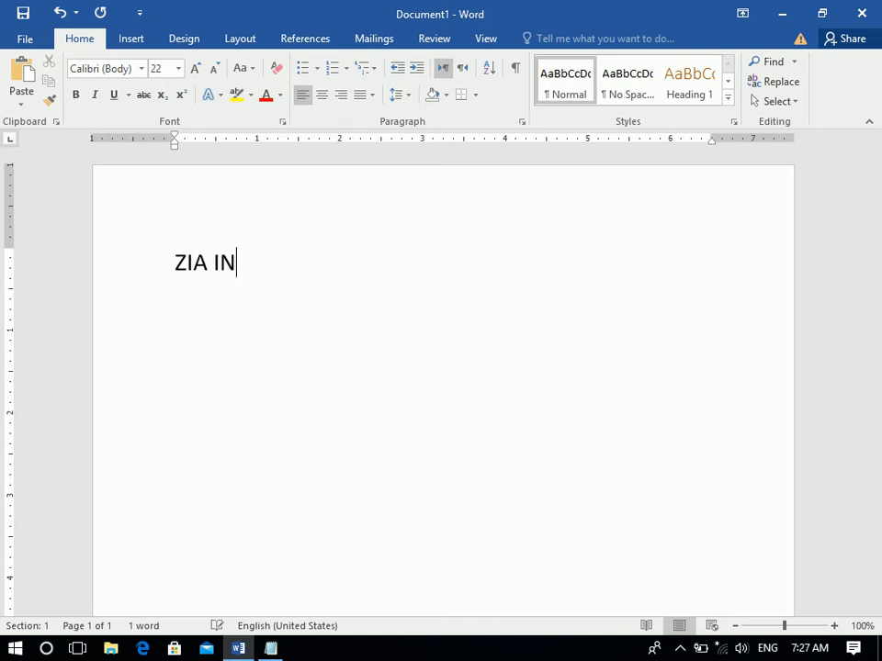
type("STITUT EOF COM")
key("BackSpace")
key("BackSpace")
key("BackSpace")
key("BackSpace")
key("BackSpace")
key("BackSpace")
key("BackSpace")
key("BackSpace")
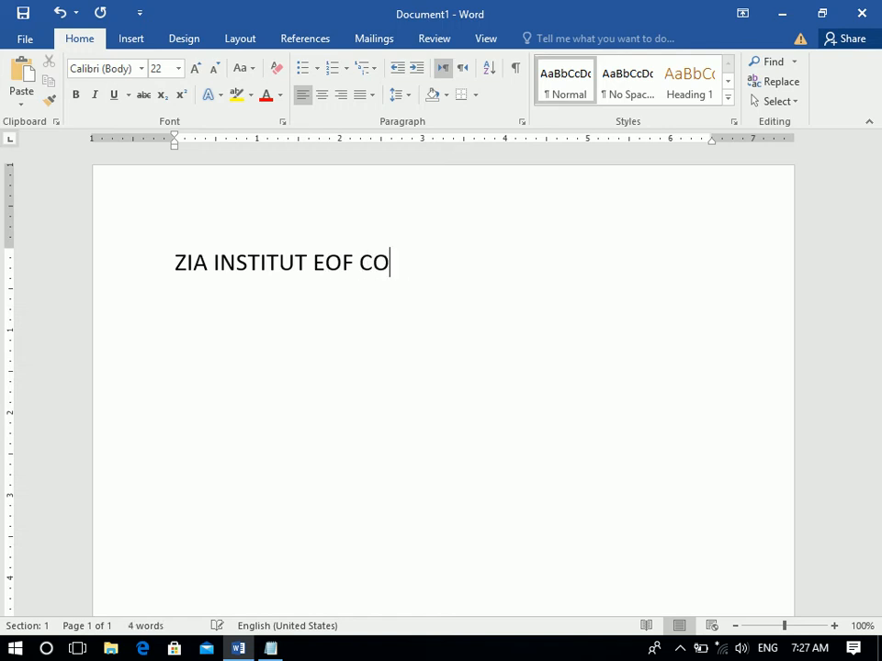
type("E OF COMPYUTE")
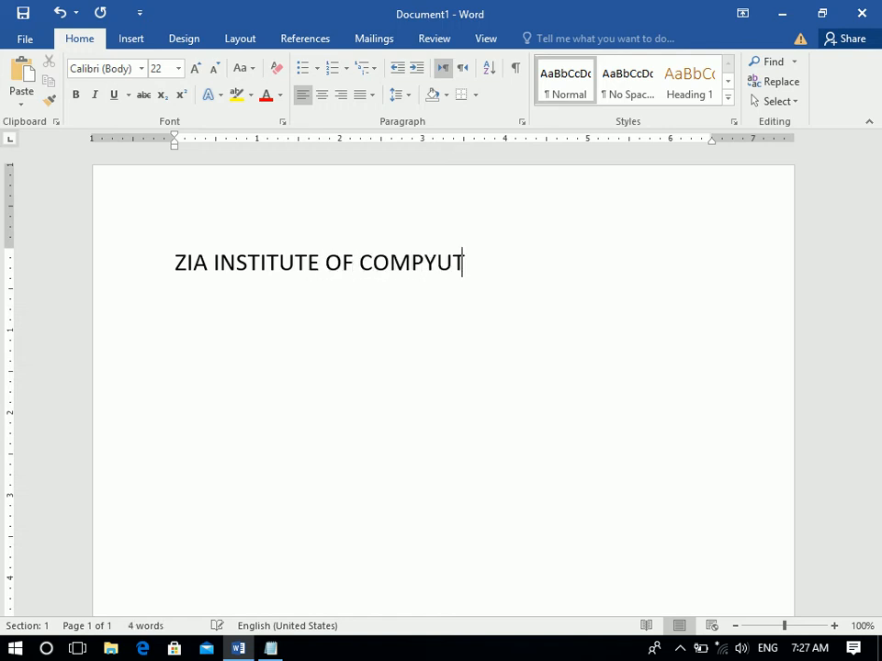
key("BackSpace")
key("BackSpace")
key("BackSpace")
key("BackSpace")
key("BackSpace")
key("BackSpace")
type("UTER SCIENCES")
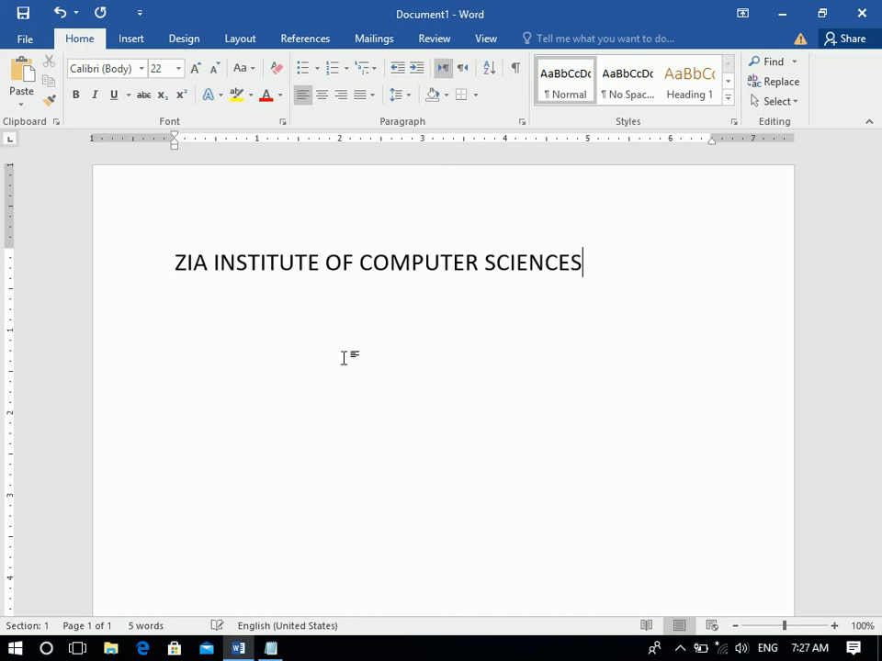
Apply a bold red preset text effect to the whole heading and set its outline to a green theme colour
key("ctrl+a")
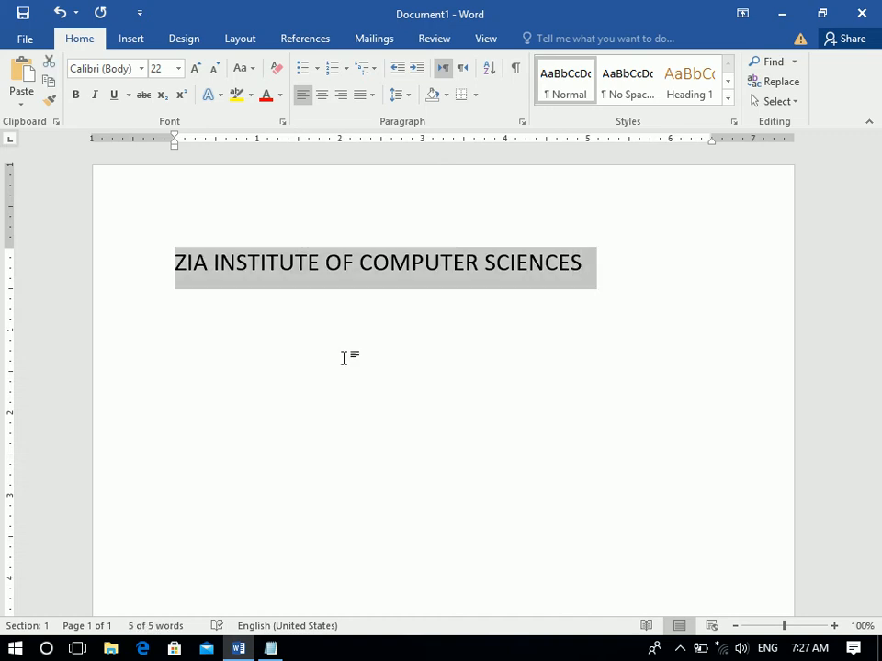
left_click(210, 96)
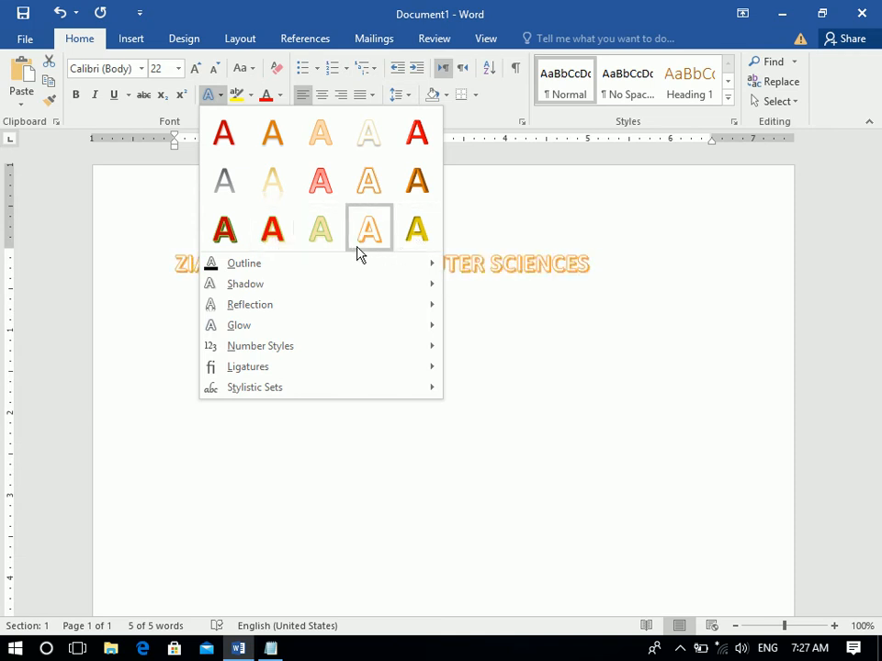
left_click(255, 241)
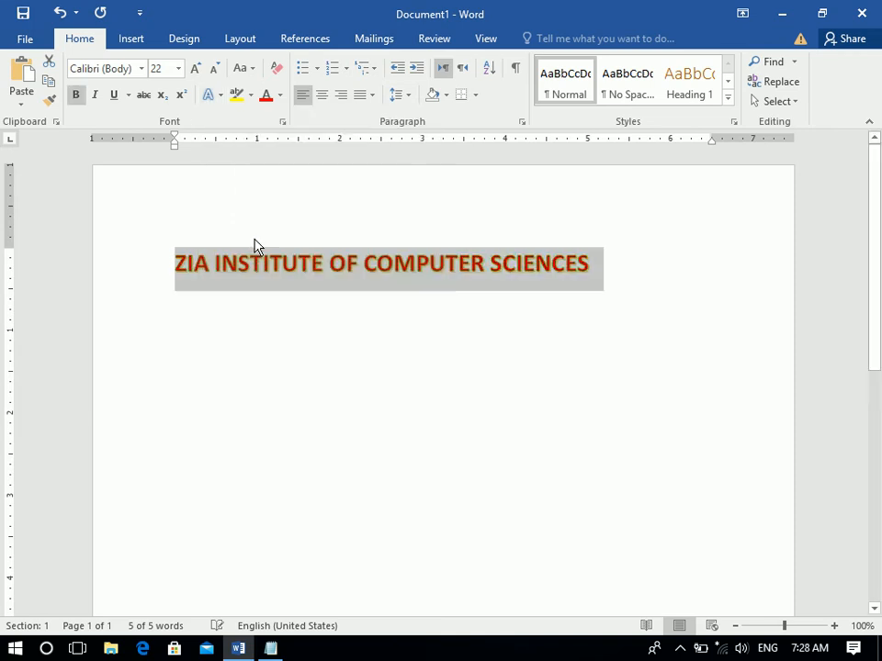
left_click(208, 96)
mouse_move(305, 269)
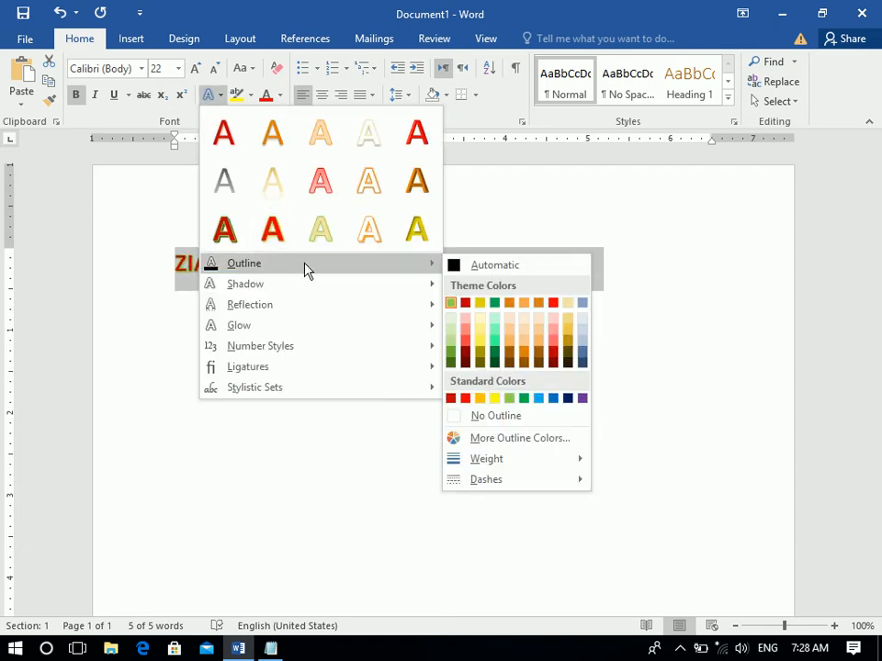
left_click(491, 344)
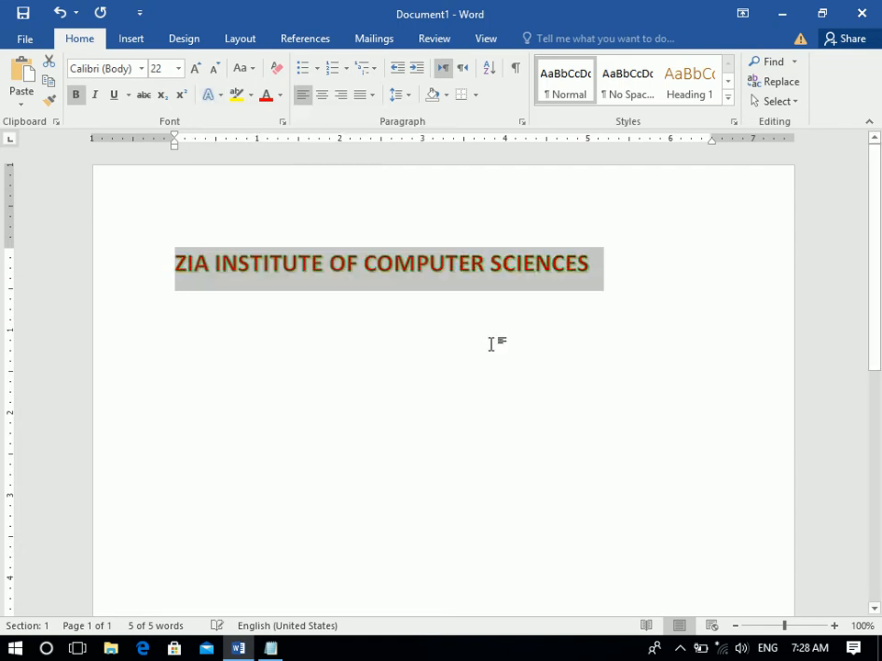
Add a perspective shadow and the second variation in the first row of reflections to the heading
left_click(208, 95)
mouse_move(286, 290)
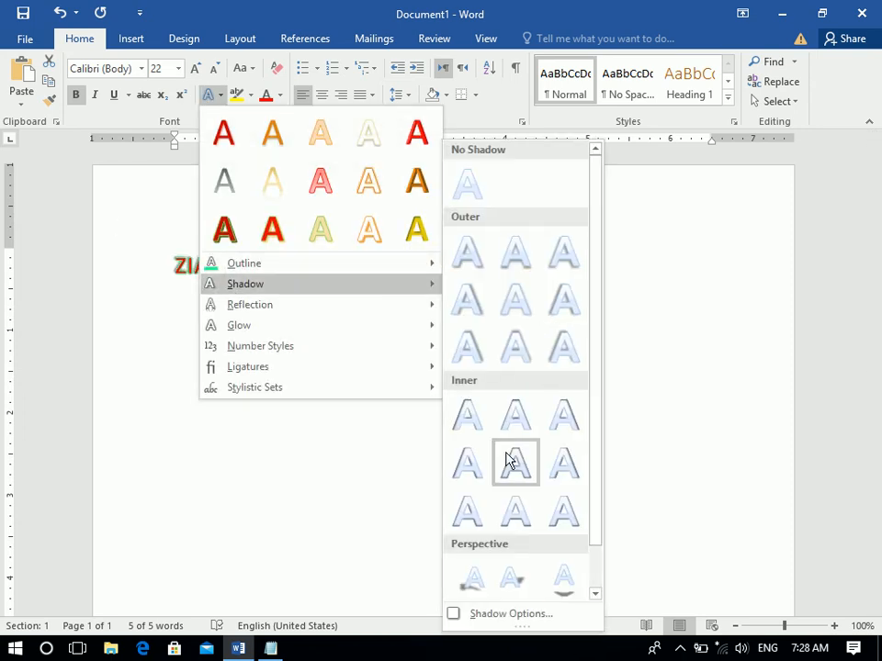
left_click(529, 573)
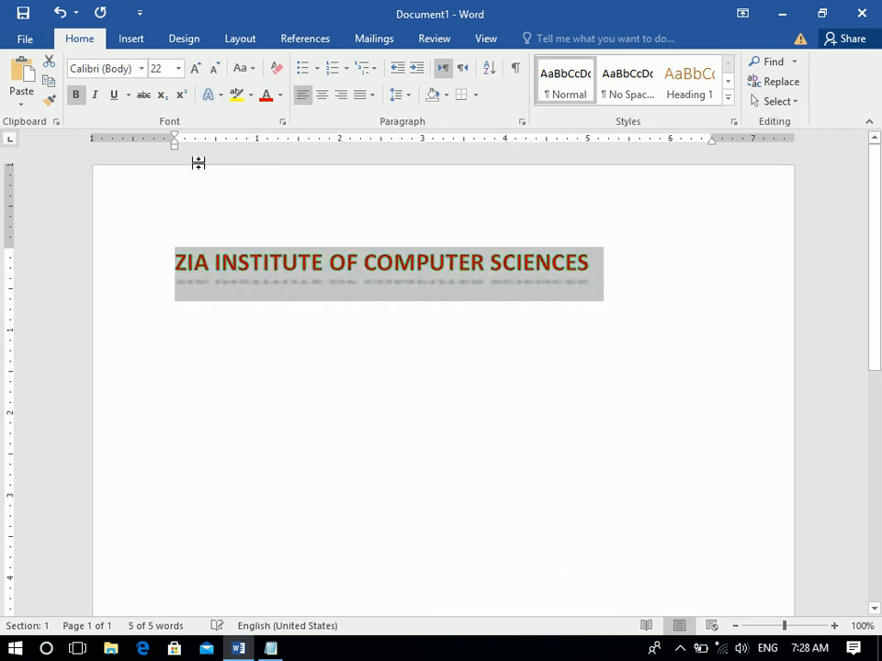
left_click(211, 97)
mouse_move(272, 308)
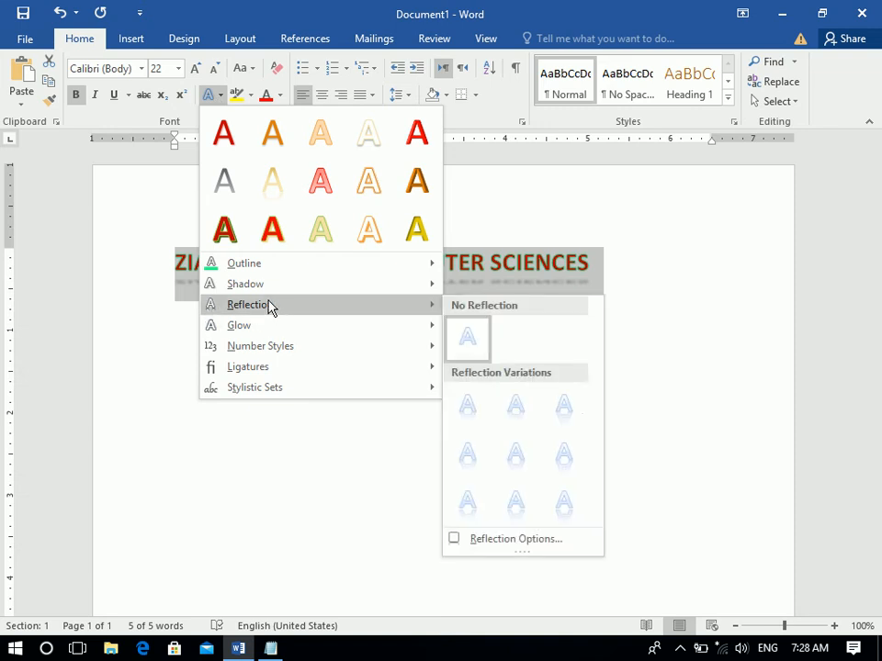
left_click(516, 409)
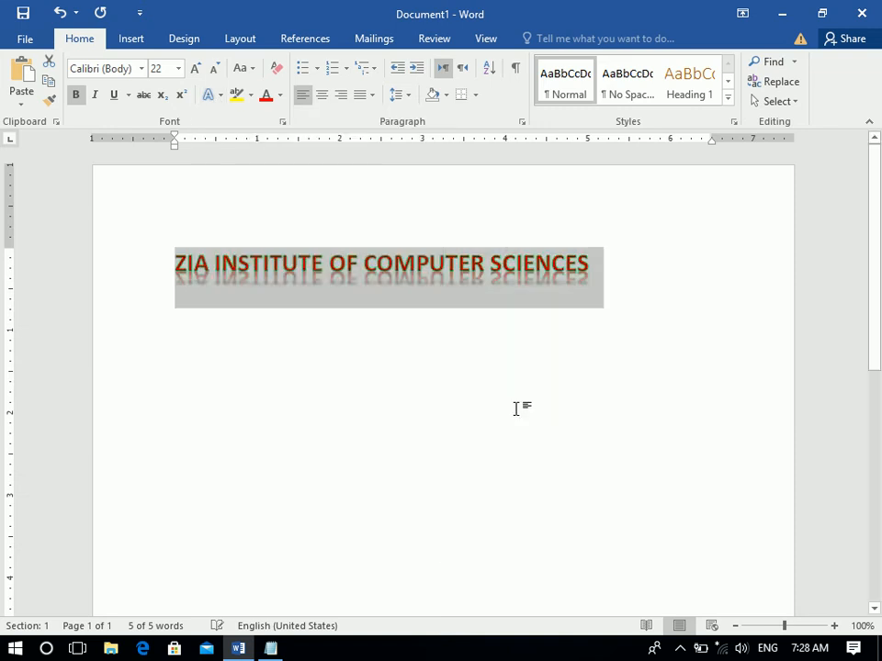
Preview the glow variations on the heading, including "Red, 18 pt glow, Accent color 4", without applying one
left_click(209, 97)
mouse_move(223, 326)
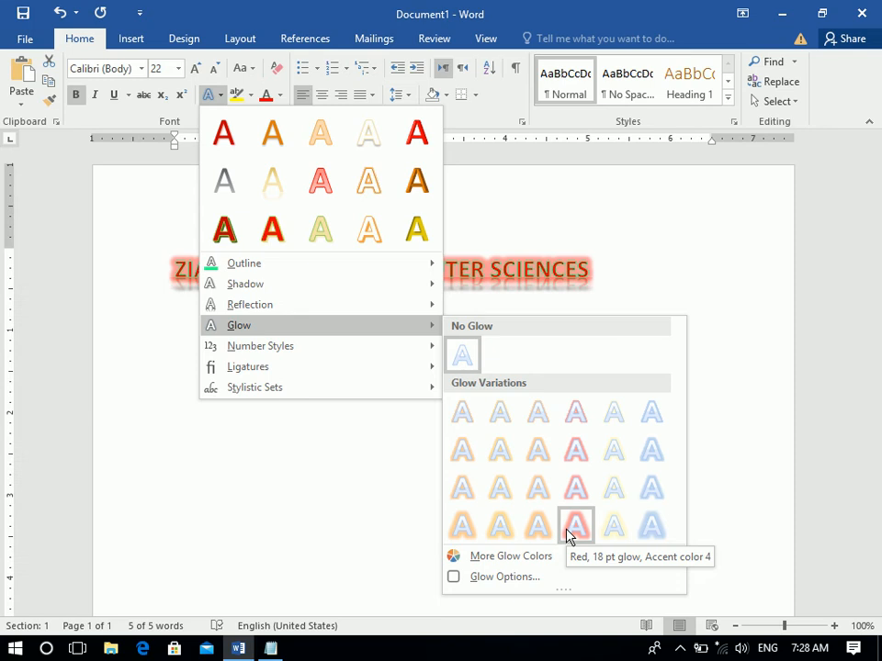
left_click(661, 292)
left_click(661, 292)
Write "123456789" in a new paragraph below the heading, with the text effects cleared and font size 28
key("Return")
key("ctrl+space")
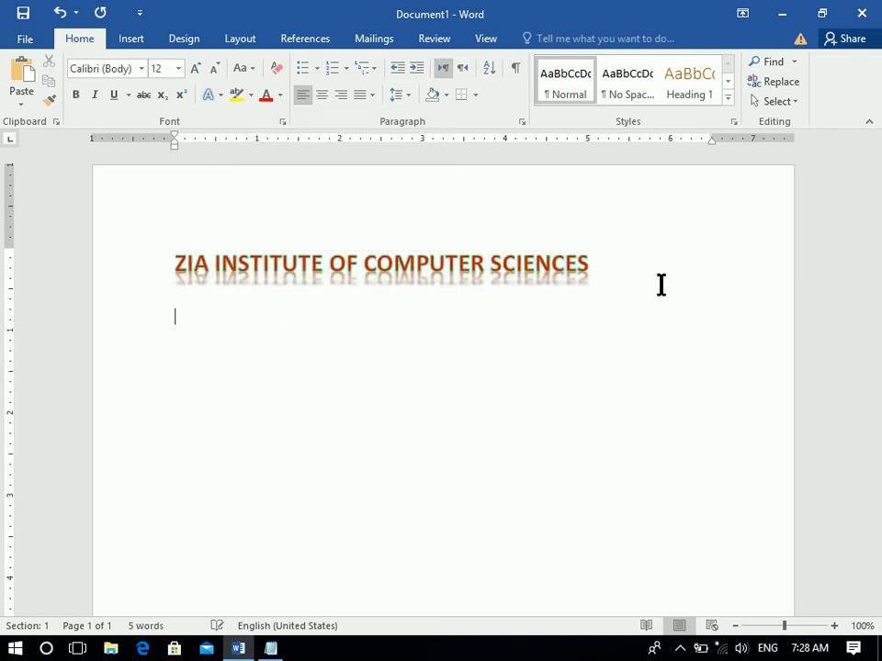
key("ctrl+shift+period")
key("ctrl+shift+period")
key("ctrl+shift+period")
key("ctrl+shift+period")
key("ctrl+shift+period")
key("ctrl+shift+period")
key("ctrl+shift+period")
key("ctrl+shift+period")
type("123456789")
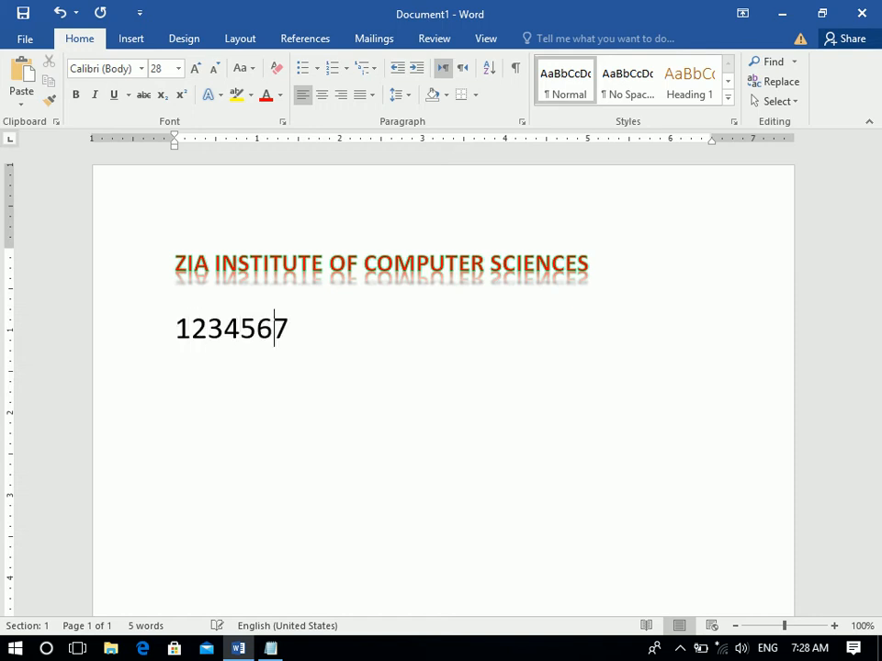
Apply the Proportional Old-style number style to the digits and align their paragraph right
left_click(154, 334)
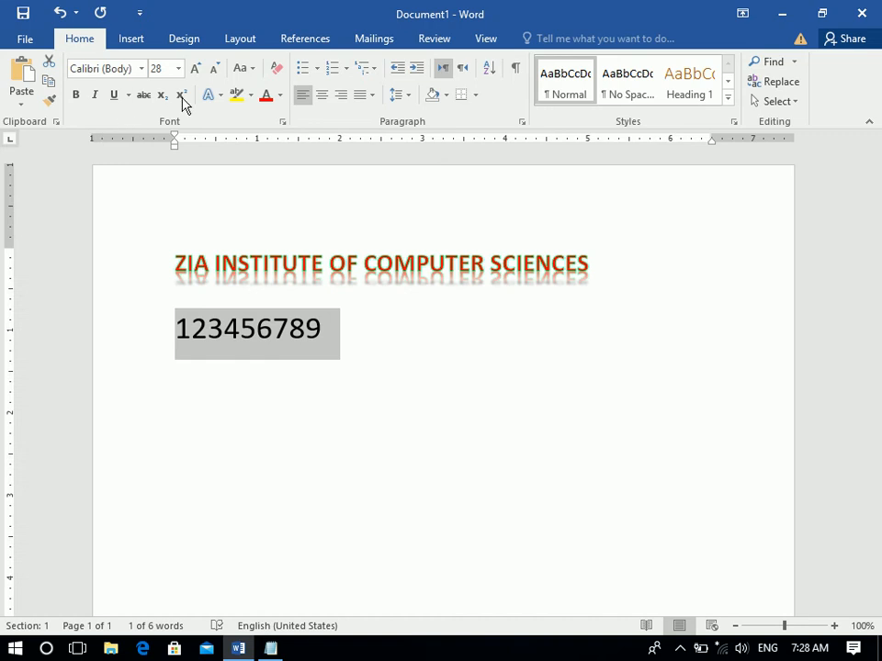
left_click(213, 95)
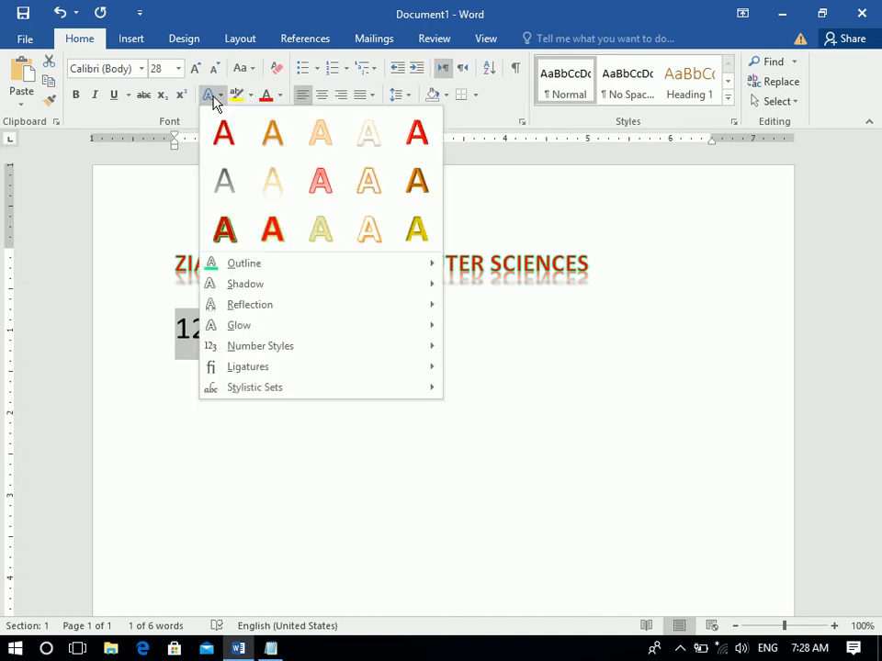
mouse_move(270, 347)
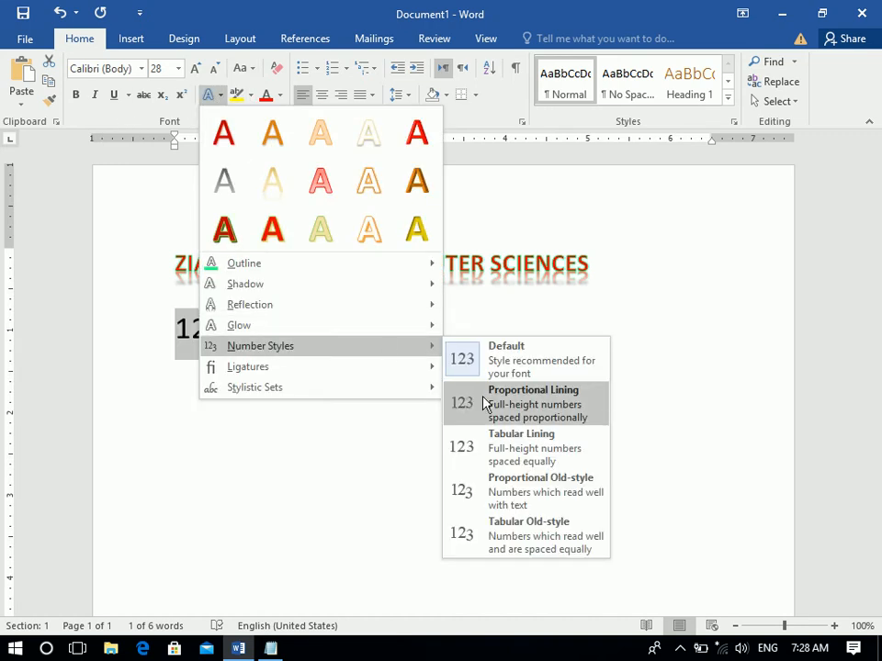
left_click(493, 492)
key("ctrl+r")
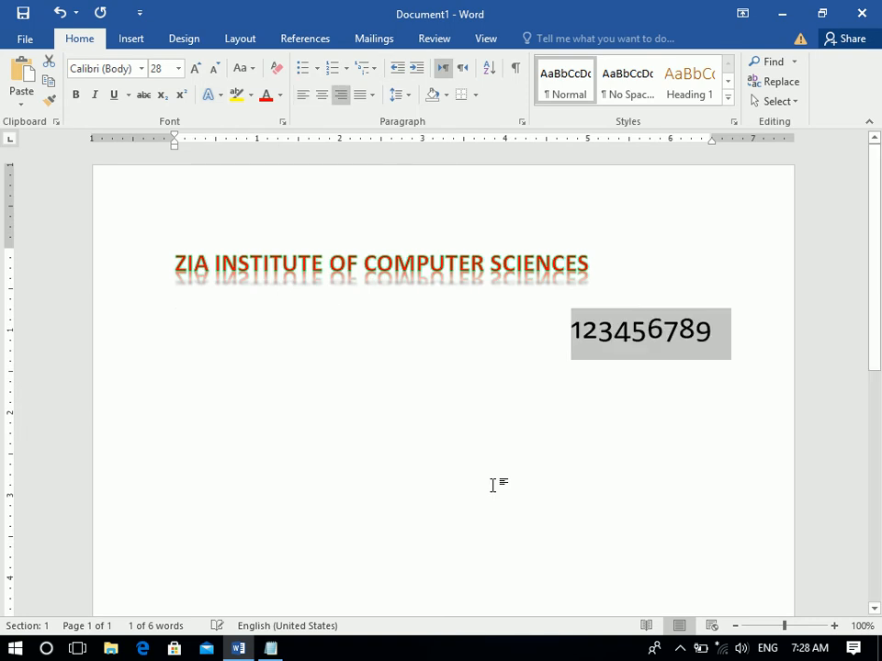
Try the Tabular Old-style and the Proportional Lining number styles on the digits
left_click(210, 96)
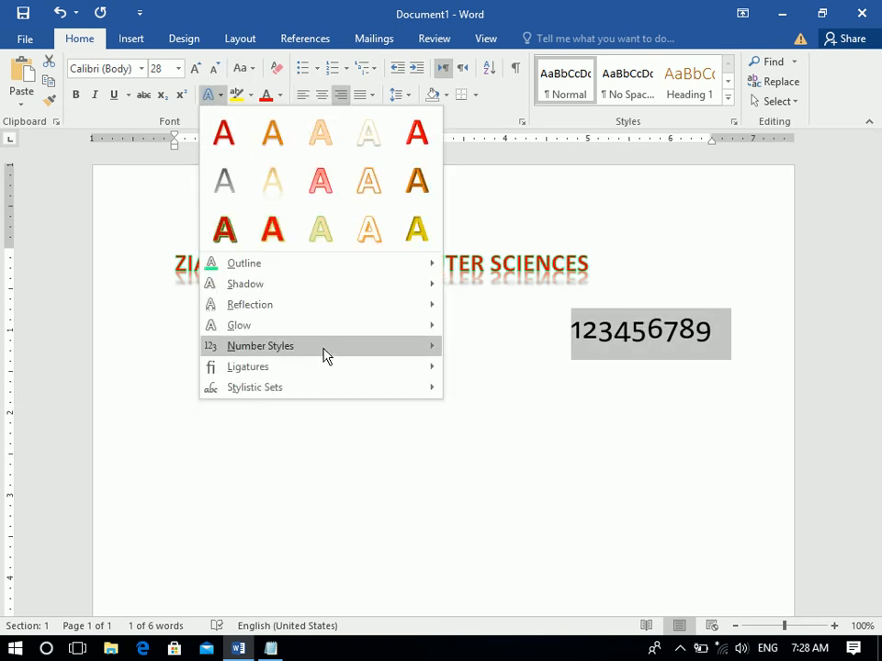
mouse_move(324, 353)
left_click(591, 531)
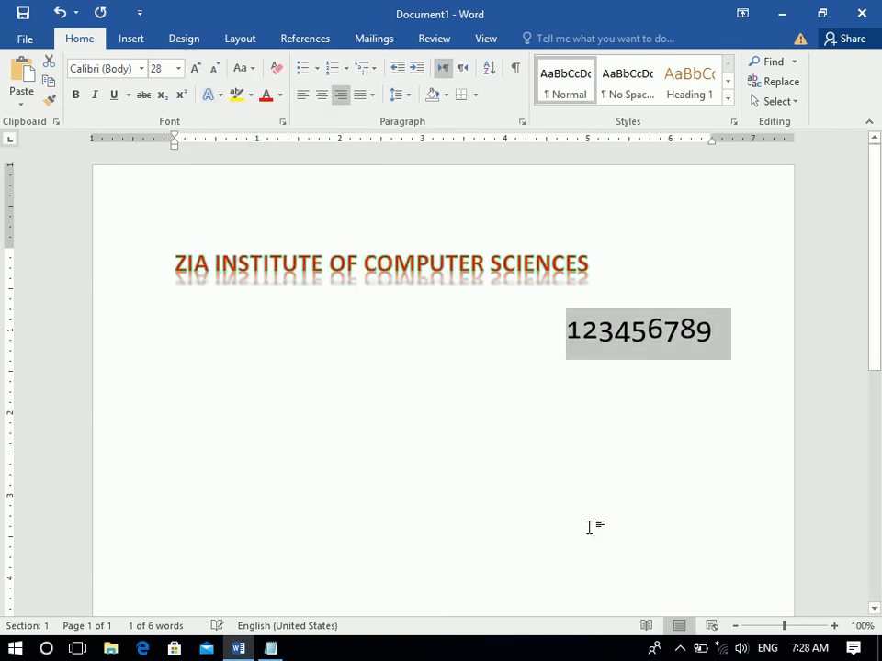
left_click(212, 97)
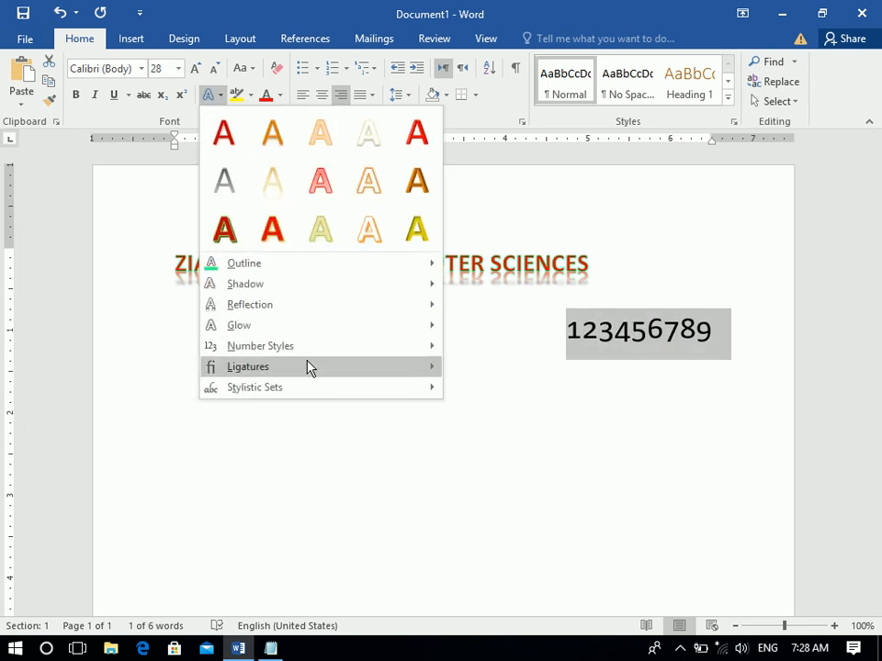
mouse_move(307, 349)
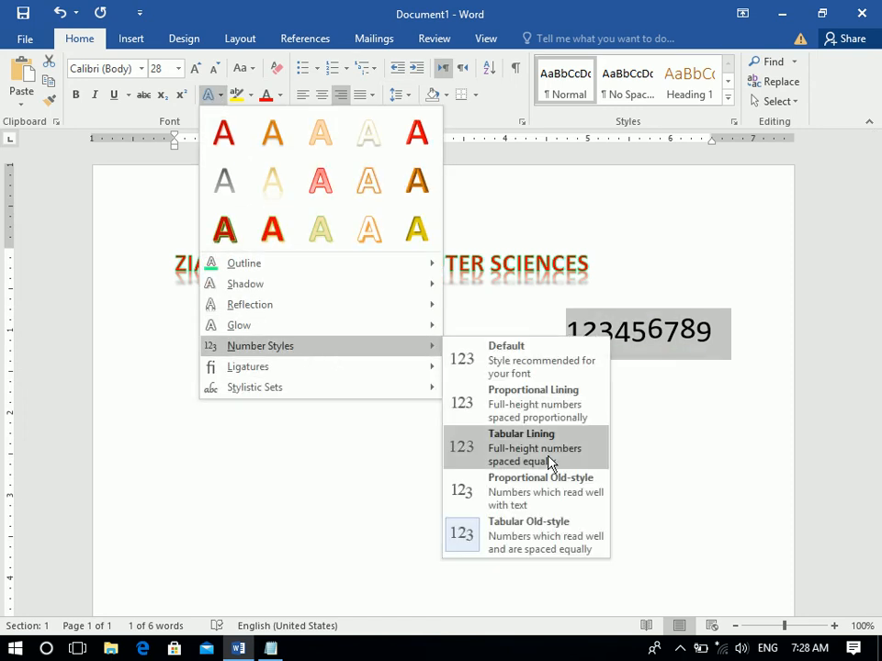
left_click(520, 404)
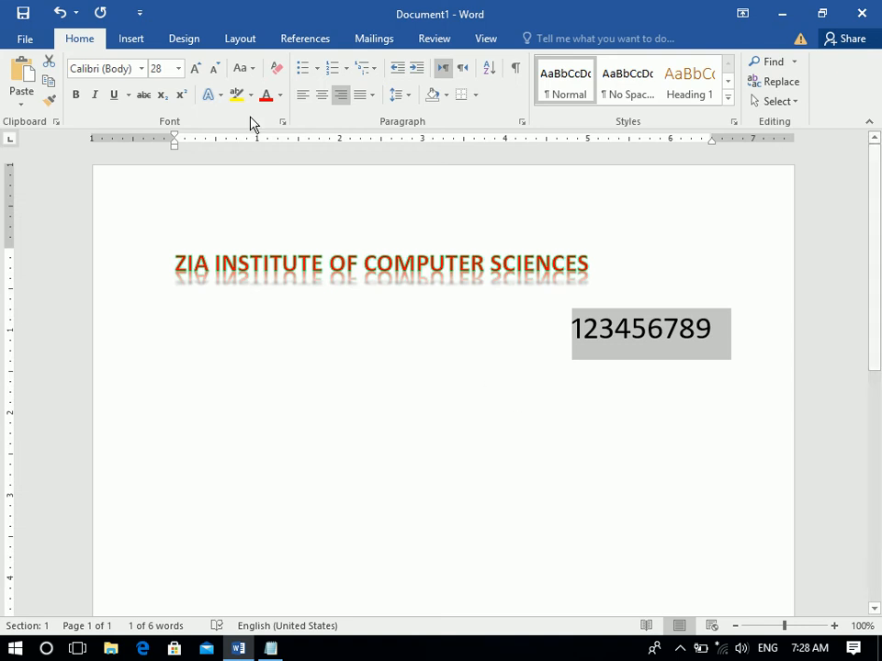
Set the number style of the digits to Tabular Old-style
left_click(213, 96)
mouse_move(264, 345)
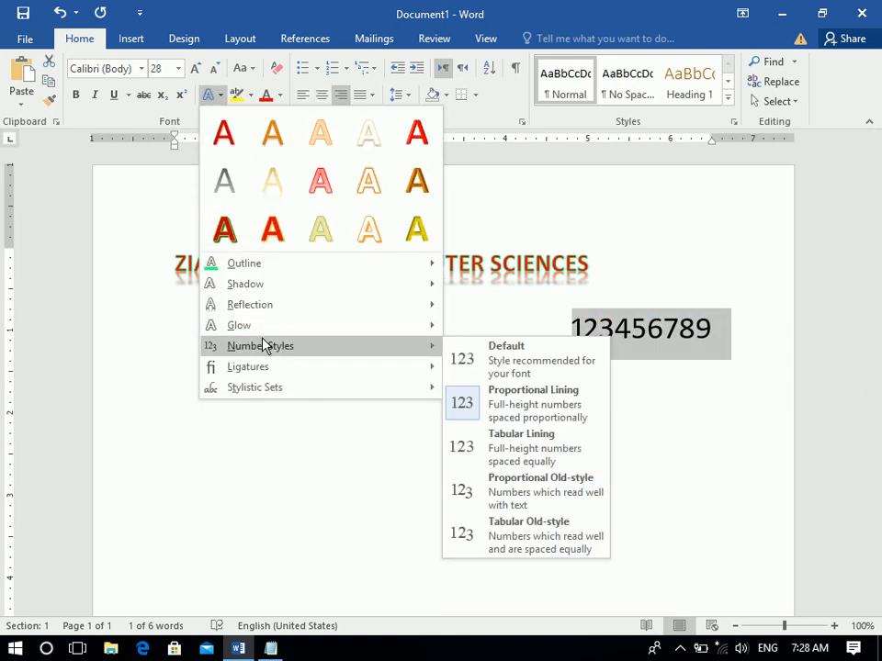
left_click(474, 523)
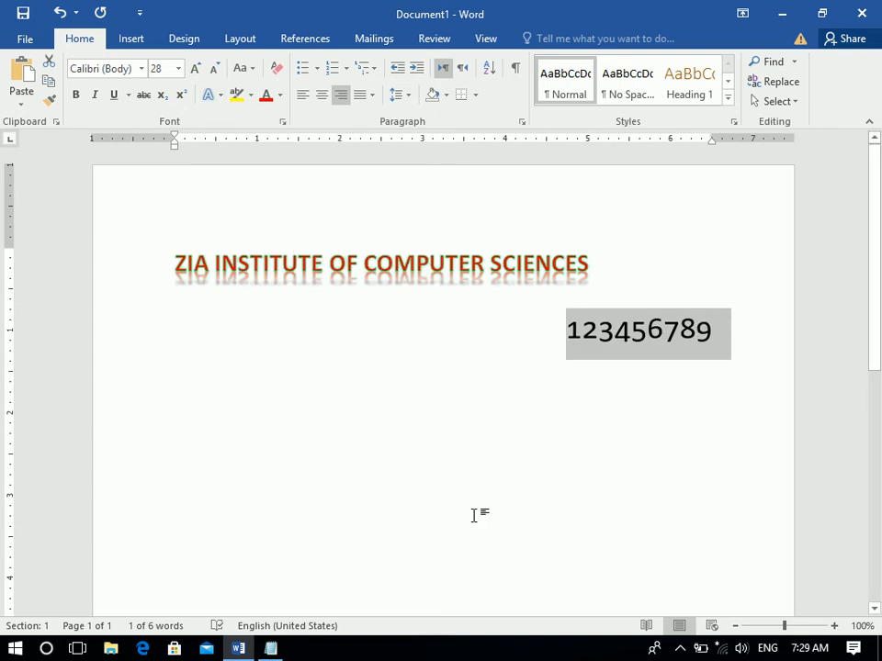
left_click(205, 96)
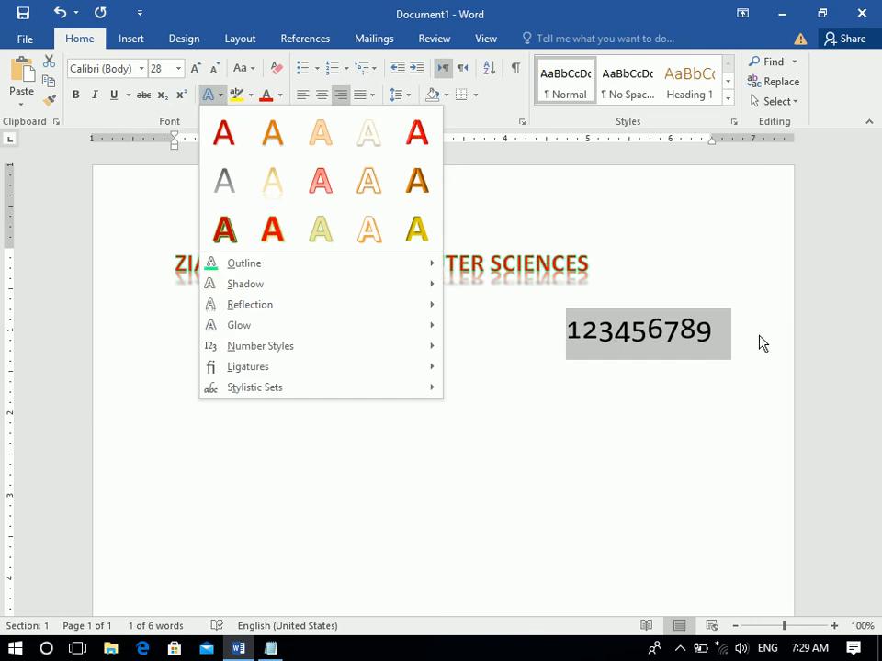
left_click(735, 337)
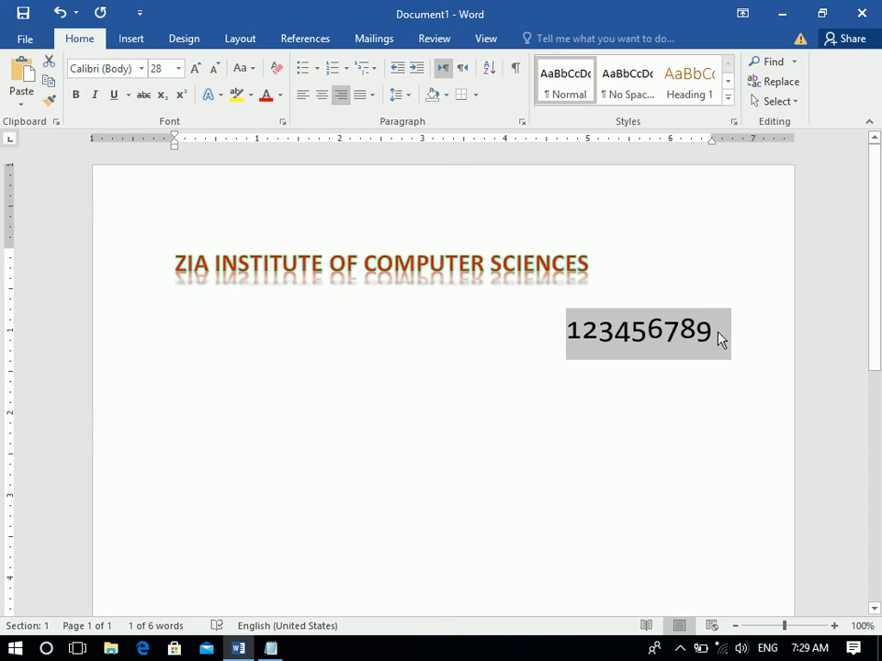
Write "Fi" in a new paragraph below the digits and select it
left_click(718, 338)
key("Return")
type("FI")
key("BackSpace")
type("i")
double_click(707, 380)
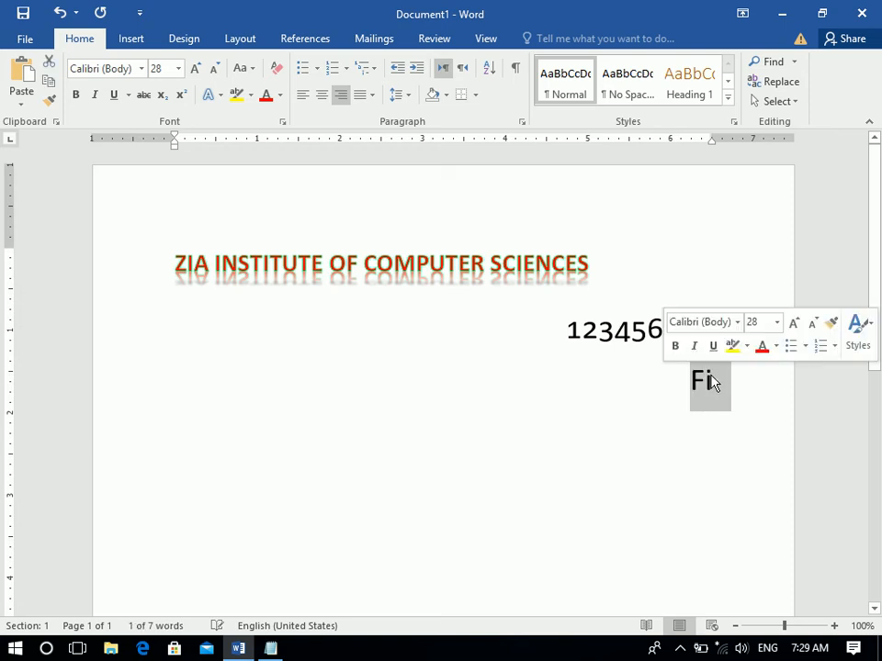
Apply the Standard Only ligatures to "Fi" and rewrite it in lowercase as "fi"
left_click(221, 97)
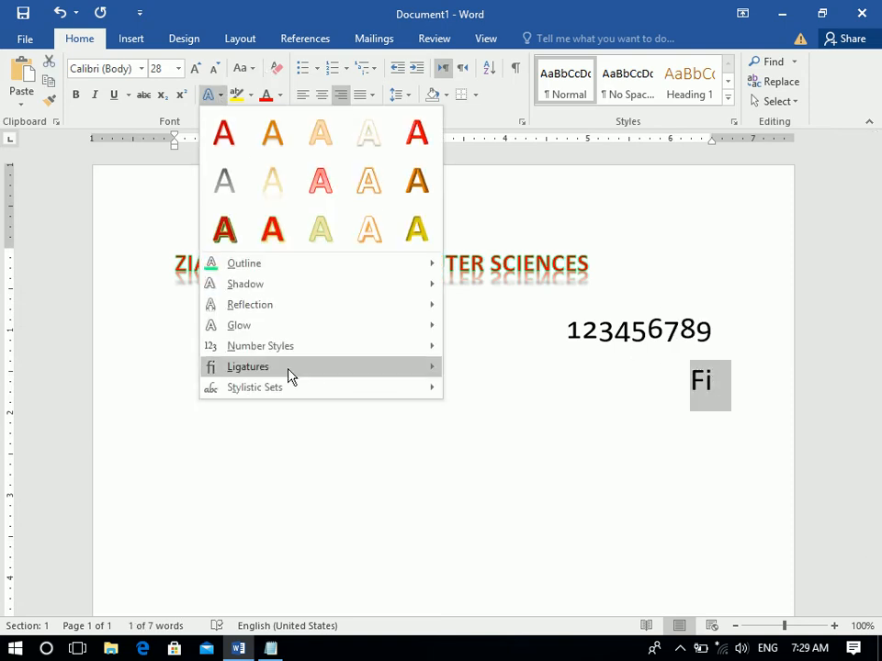
mouse_move(287, 374)
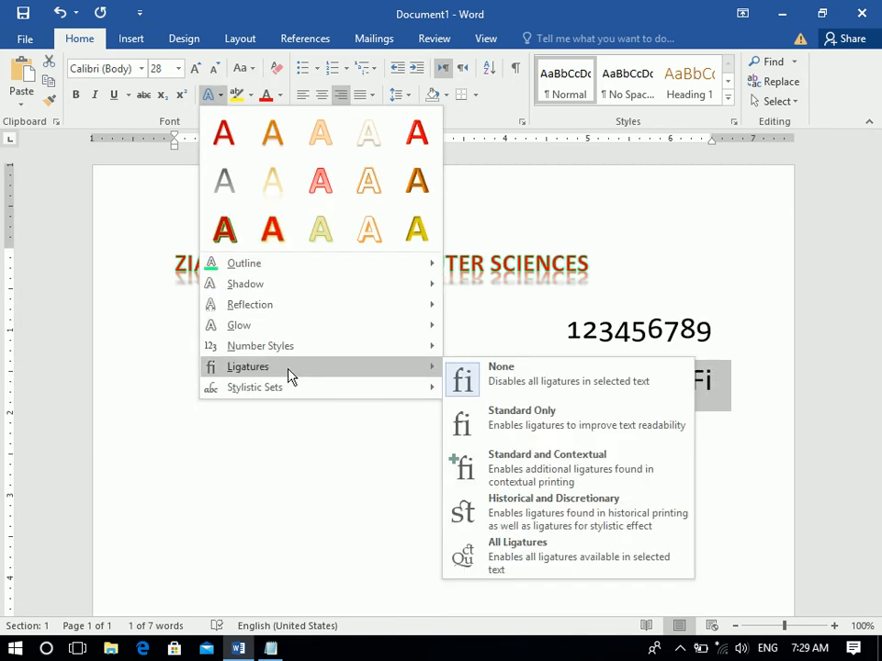
left_click(496, 439)
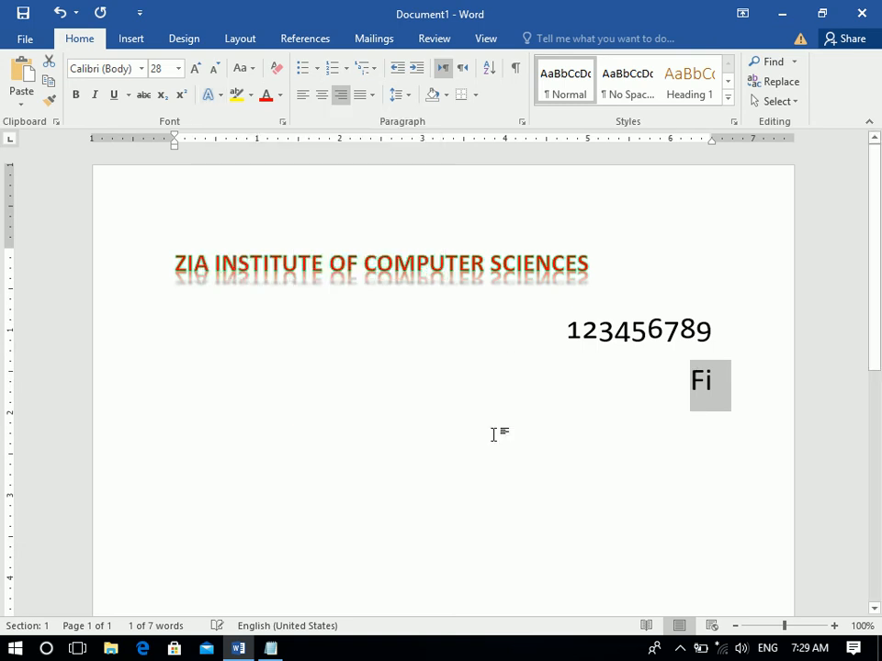
left_click(589, 414)
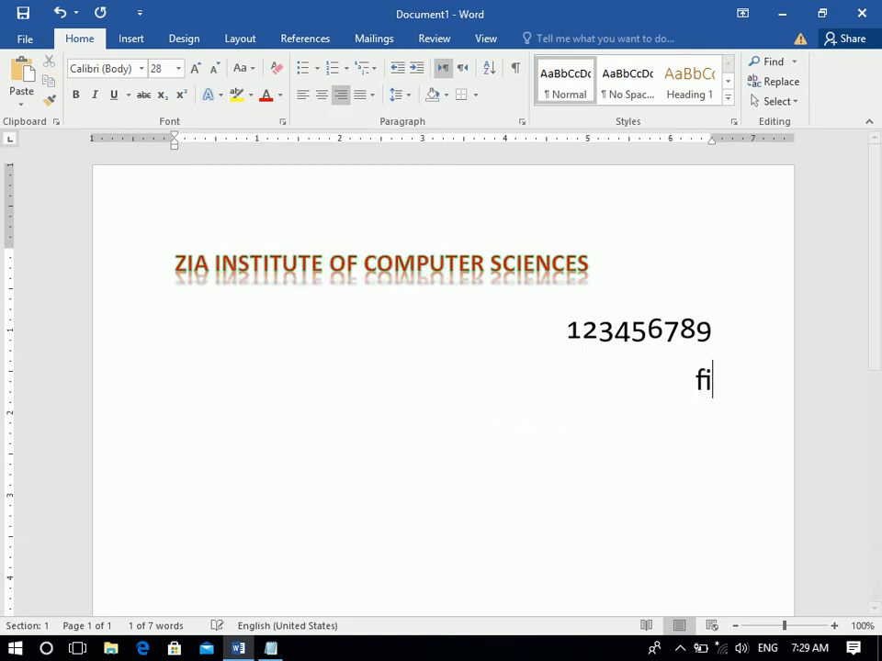
Enlarge the "fi" text to font size 100
left_click_drag(689, 386, 723, 393)
key("ctrl+]")
key("ctrl+]")
key("ctrl+]")
key("ctrl+]")
key("ctrl+]")
key("ctrl+]")
key("ctrl+]")
key("ctrl+]")
key("ctrl+]")
key("ctrl+]")
key("ctrl+]")
key("ctrl+]")
key("ctrl+]")
key("ctrl+]")
key("ctrl+]")
key("ctrl+]")
key("ctrl+]")
key("ctrl+]")
key("ctrl+]")
key("ctrl+]")
key("ctrl+]")
key("ctrl+]")
key("ctrl+]")
key("ctrl+]")
key("ctrl+]")
key("ctrl+]")
key("ctrl+]")
key("ctrl+]")
key("ctrl+]")
key("ctrl+]")
key("ctrl+]")
key("ctrl+]")
key("ctrl+]")
key("ctrl+]")
key("ctrl+]")
key("ctrl+]")
key("ctrl+]")
key("ctrl+]")
key("ctrl+]")
key("ctrl+]")
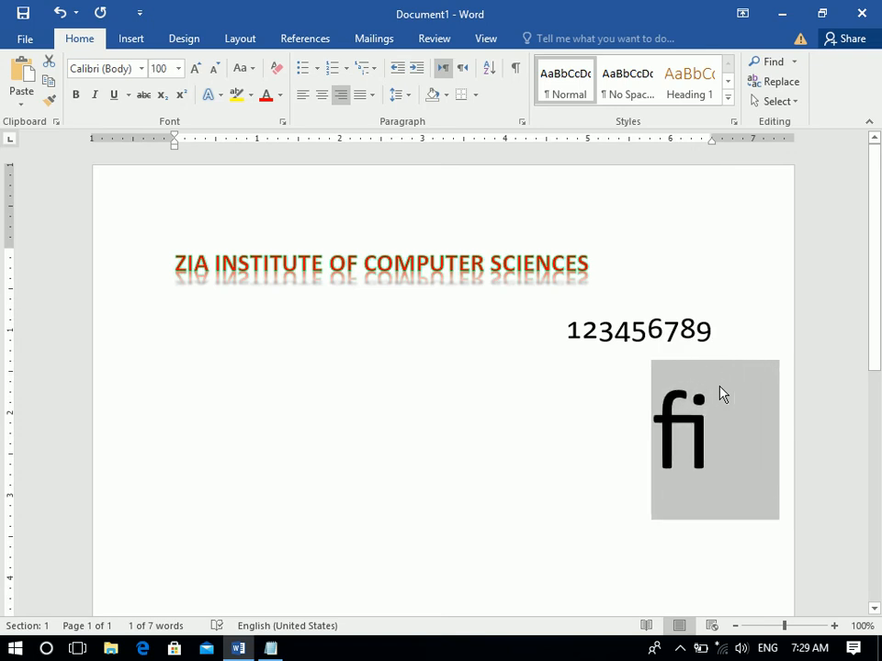
left_click(210, 95)
mouse_move(290, 374)
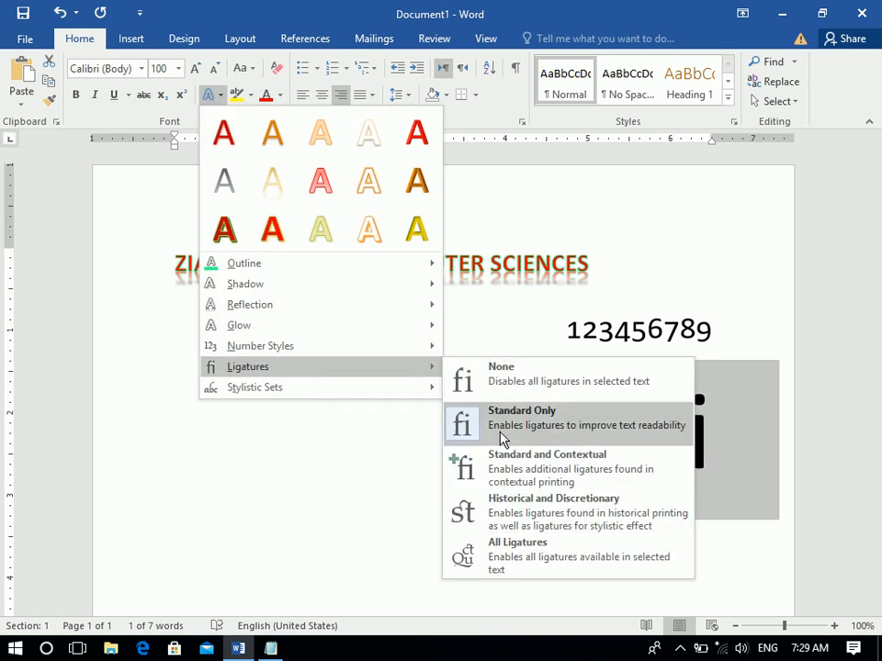
left_click(203, 528)
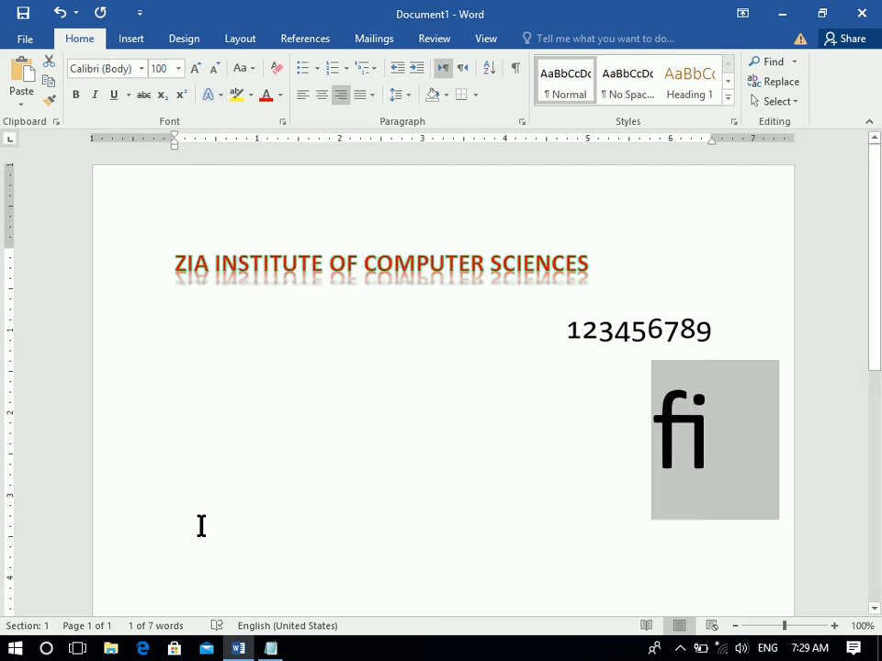
left_click(217, 99)
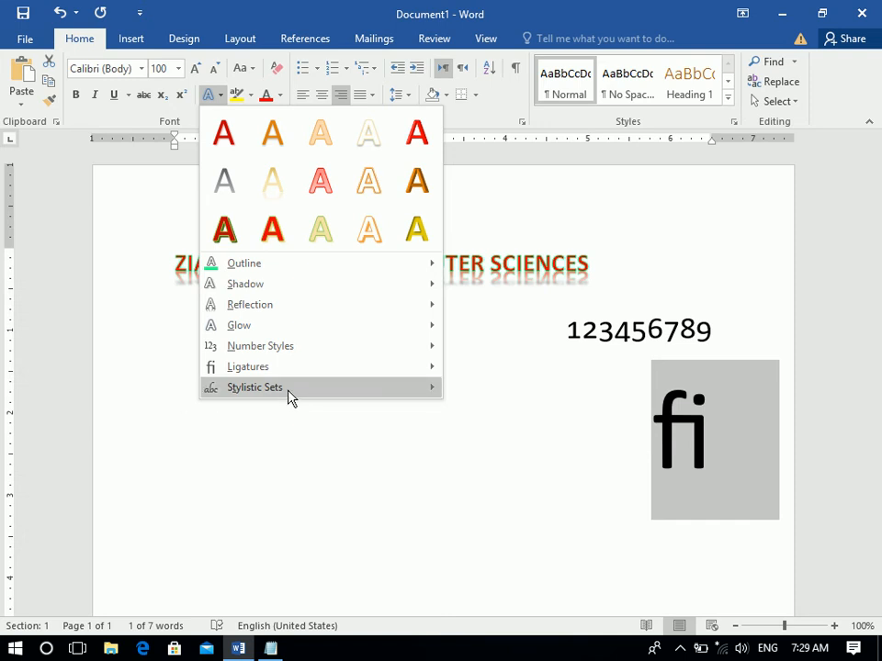
mouse_move(289, 396)
left_click(500, 501)
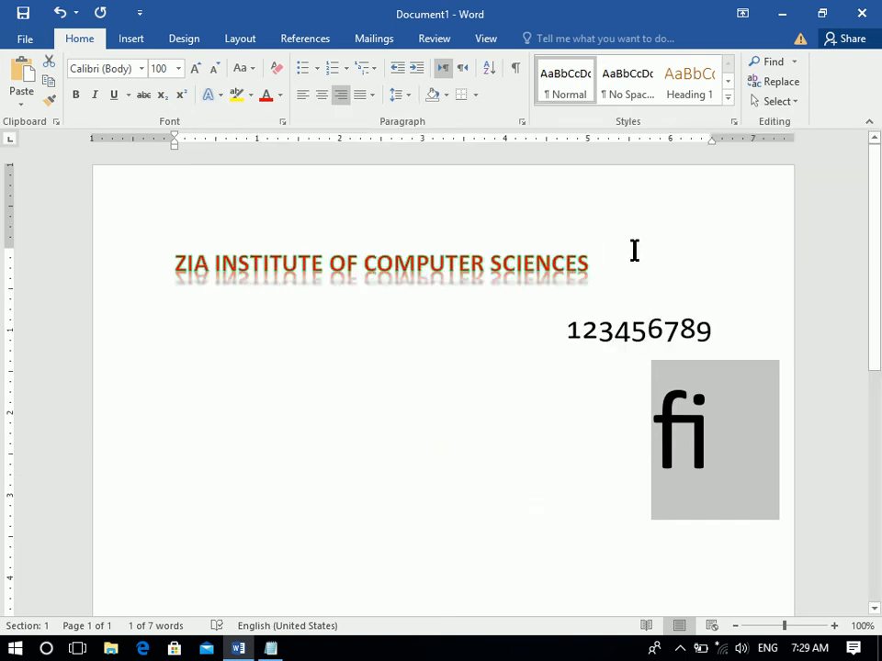
Center the heading "ZIA INSTITUTE OF COMPUTER SCIENCES" and enlarge it to font size 24
left_click_drag(633, 244, 188, 222)
key("ctrl+e")
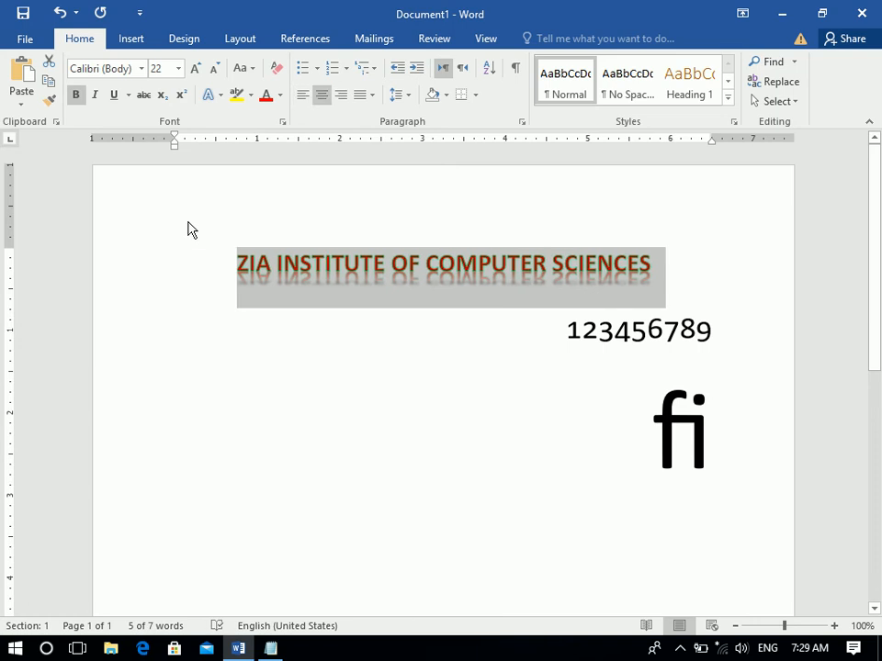
key("ctrl+shift+period")
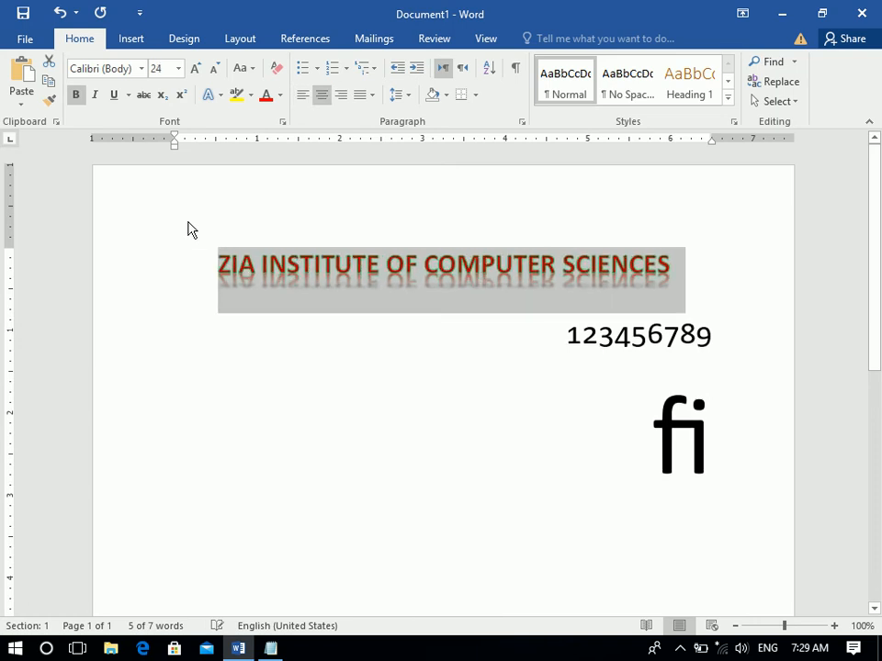
Apply the third individual stylistic set to the whole heading
left_click(212, 97)
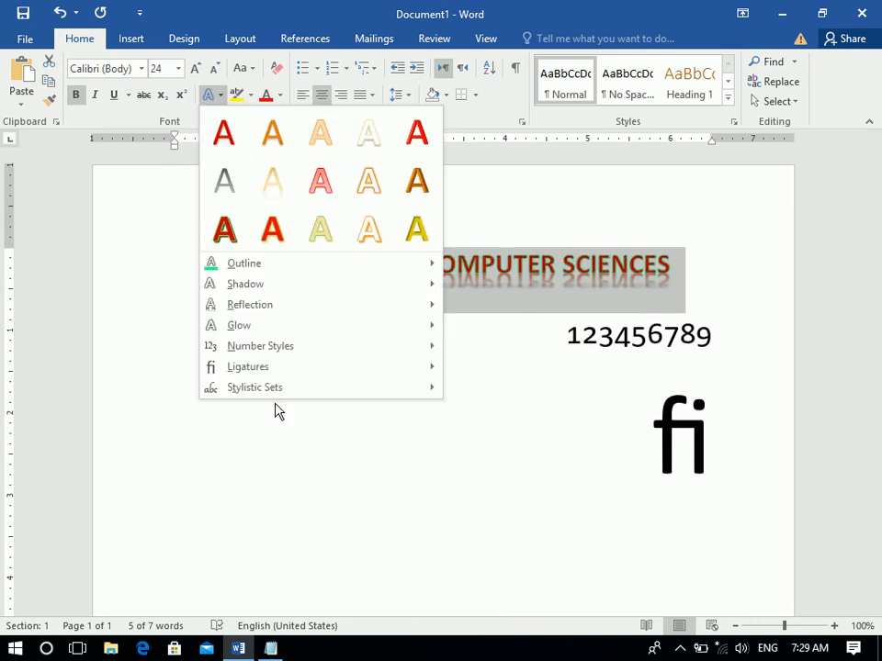
mouse_move(275, 395)
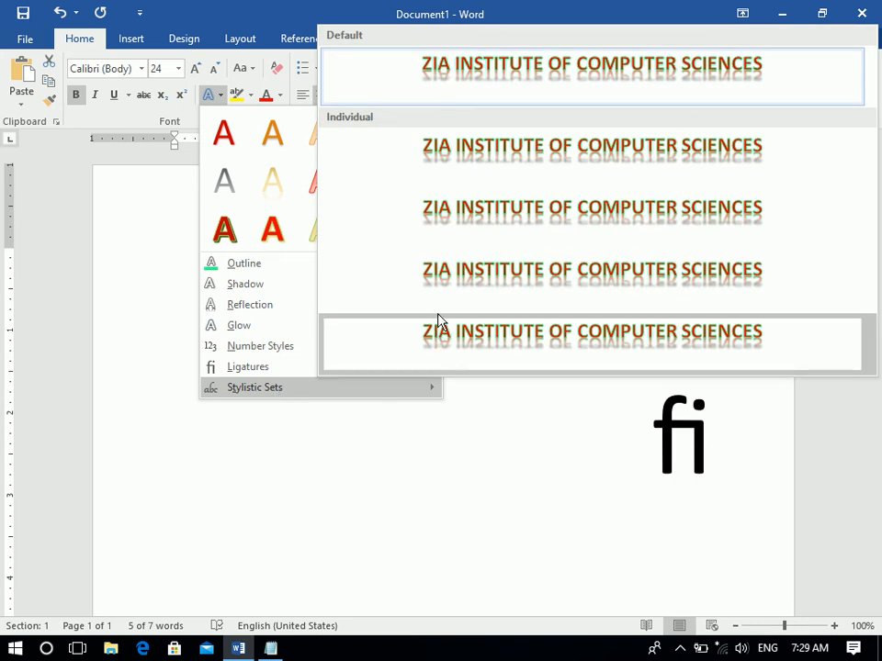
left_click(450, 279)
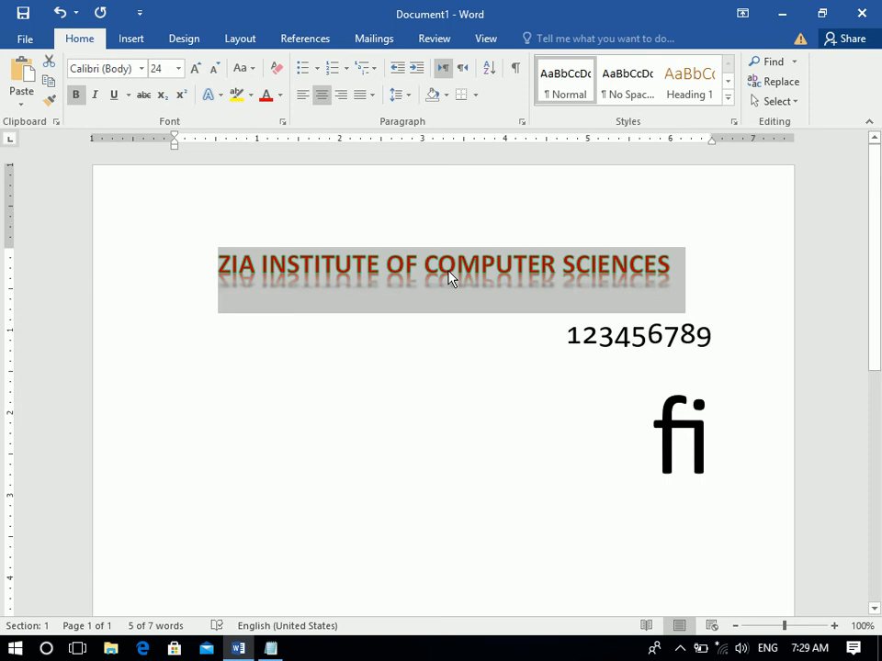
left_click(450, 279)
Apply the first individual stylistic set to only the word "COMPUTER" in the heading
left_click_drag(549, 269, 419, 260)
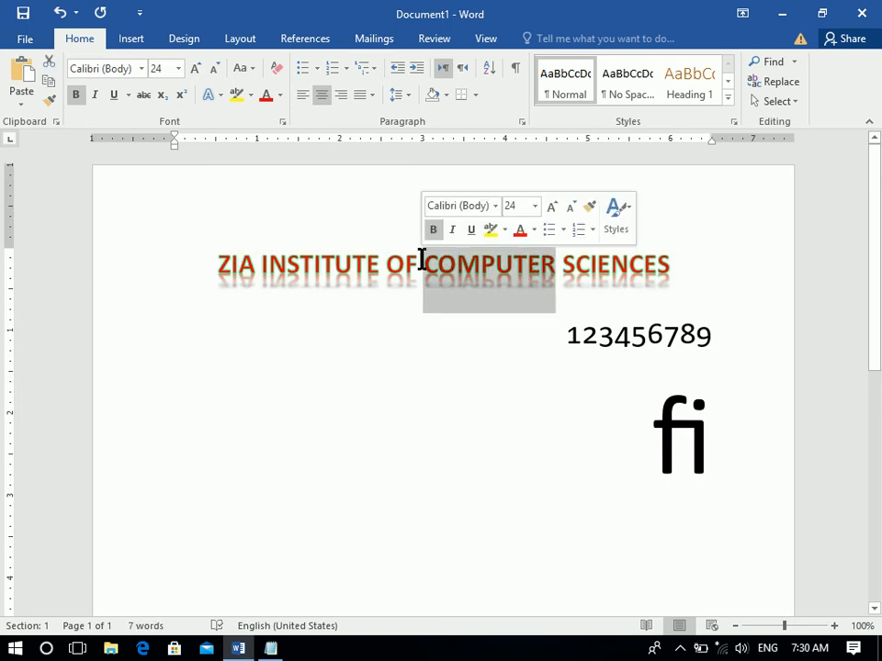
left_click(211, 94)
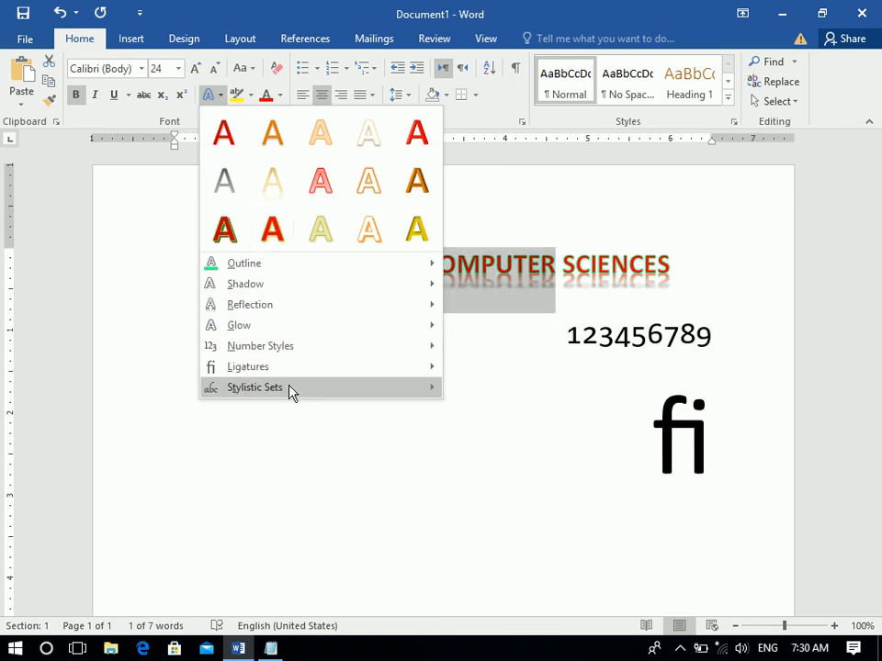
mouse_move(291, 392)
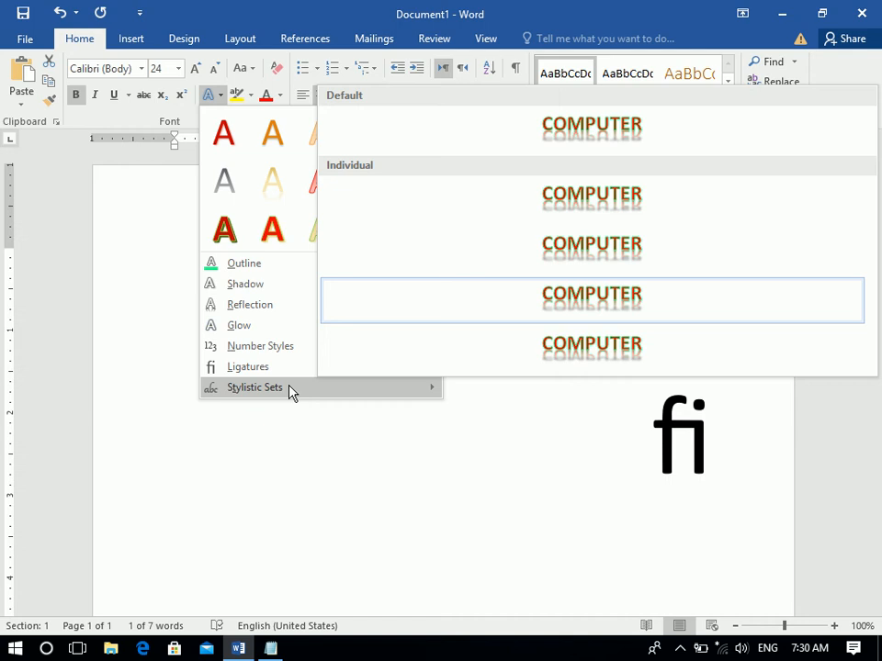
left_click(517, 203)
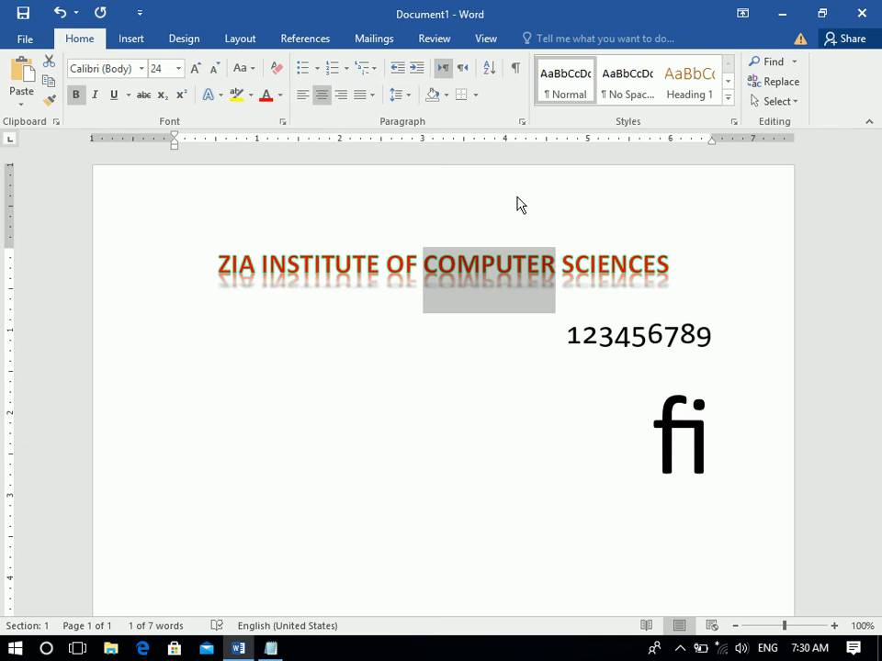
left_click(211, 95)
left_click(210, 97)
left_click(210, 97)
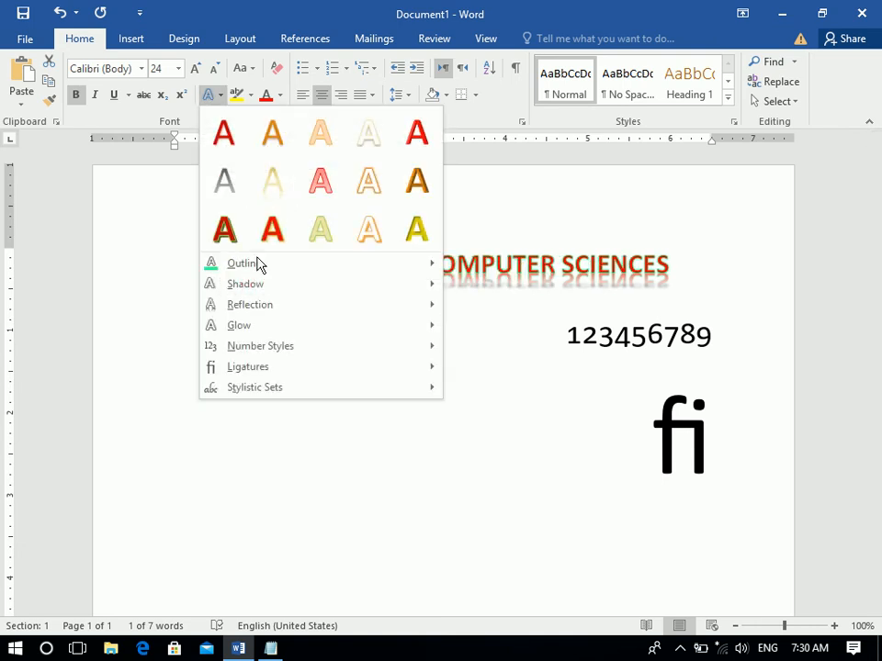
left_click(113, 251)
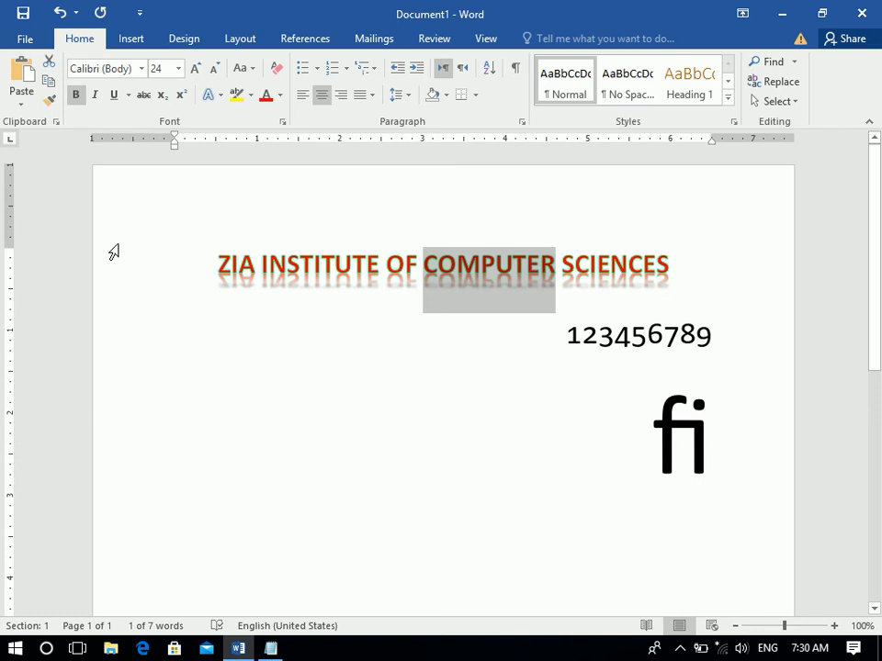
Delete all the document's content and fill the page with sample paragraphs by entering =rand() twice
left_click(773, 436)
key("ctrl+a")
key("Delete")
type("=rand()")
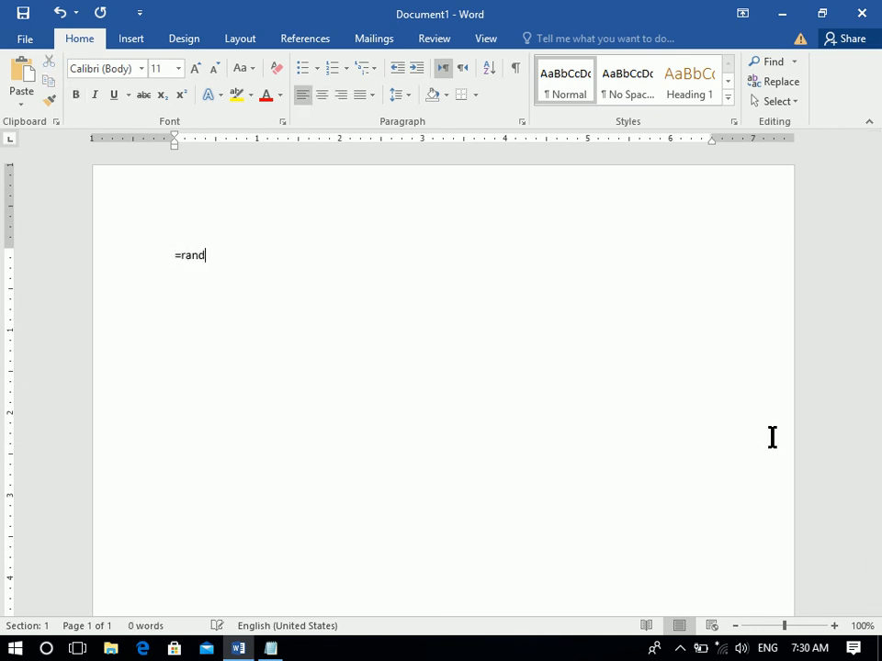
key("Return")
type("=rand()")
key("Return")
Justify all the sample paragraphs and return to the beginning of the document
key("ctrl+a")
key("ctrl+j")
scroll(879, 296, "up", 1)
scroll(879, 297, "up", 8)
left_click(315, 292)
Highlight the first sentence of the first paragraph in yellow
left_click_drag(168, 256, 491, 264)
left_click(249, 95)
left_click(241, 125)
left_click(282, 270)
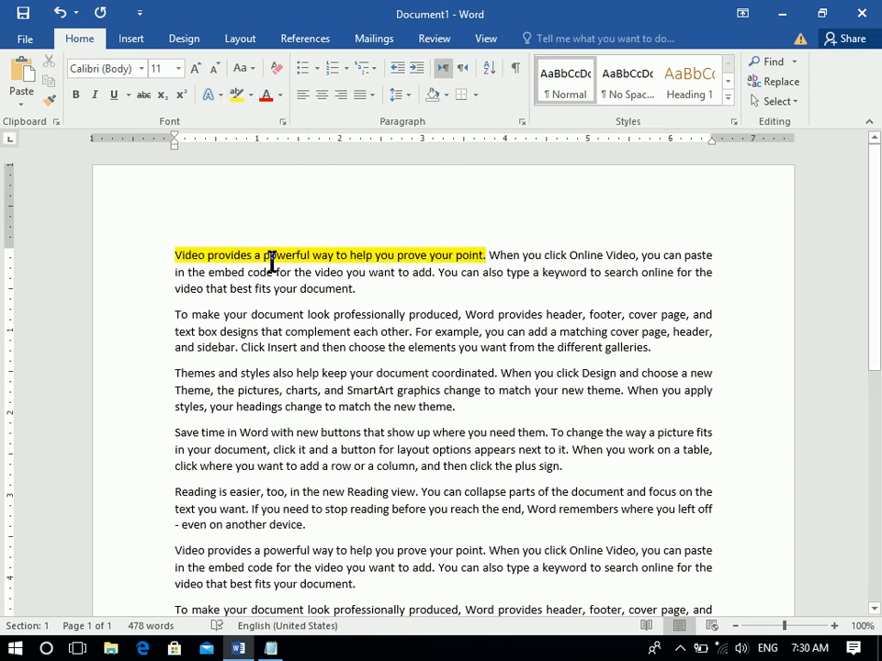
Mark the opening words of the second to sixth paragraphs with the yellow highlighter and stop highlighting
left_click(170, 254)
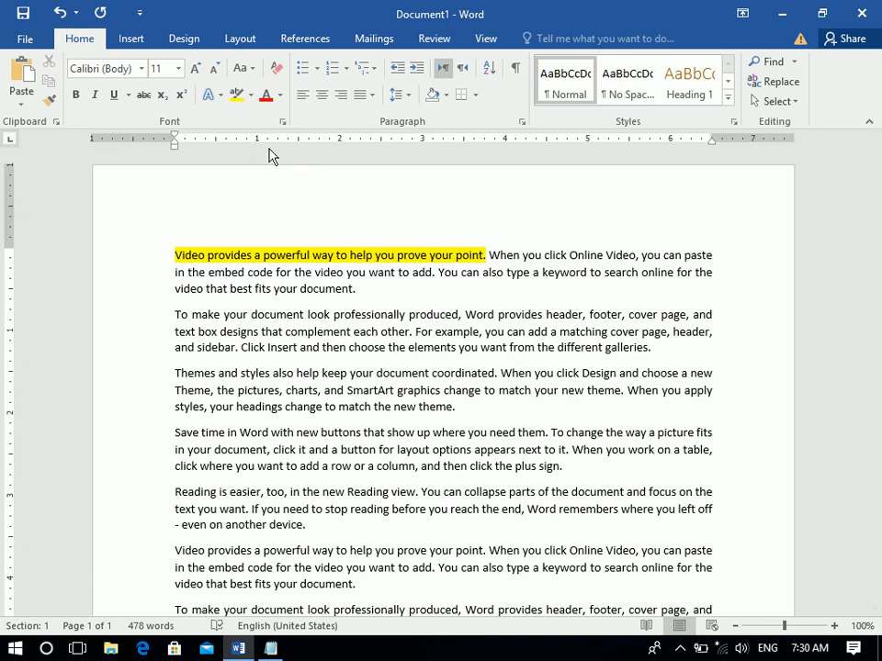
left_click(252, 98)
left_click(244, 120)
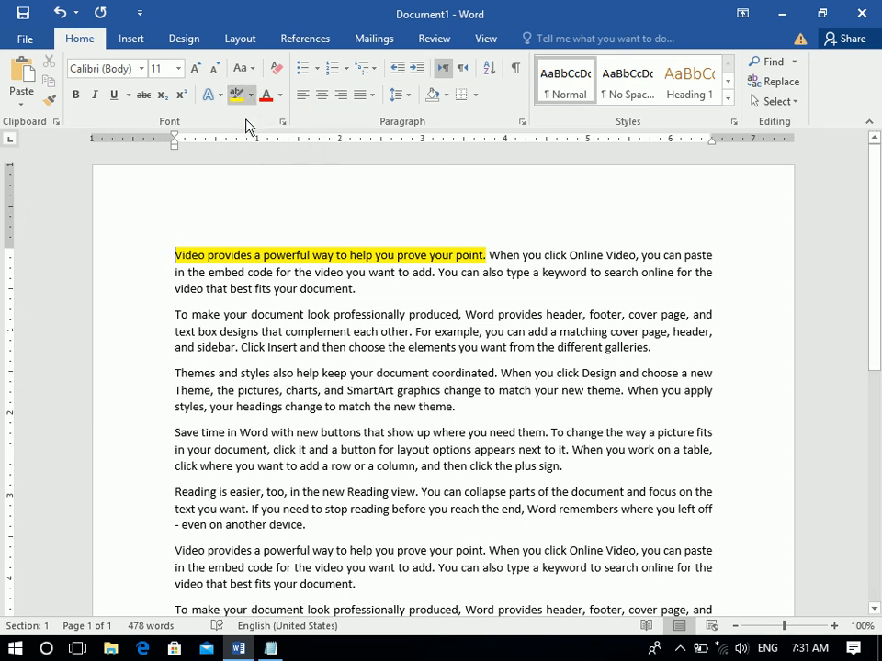
left_click_drag(176, 314, 496, 315)
left_click_drag(174, 373, 500, 372)
mouse_move(240, 432)
left_mouse_down()
mouse_move(434, 437)
mouse_move(176, 433)
left_mouse_up()
left_click_drag(556, 429, 268, 430)
left_click_drag(537, 492, 116, 486)
mouse_move(528, 549)
left_mouse_down()
mouse_move(147, 540)
mouse_move(136, 561)
left_mouse_up()
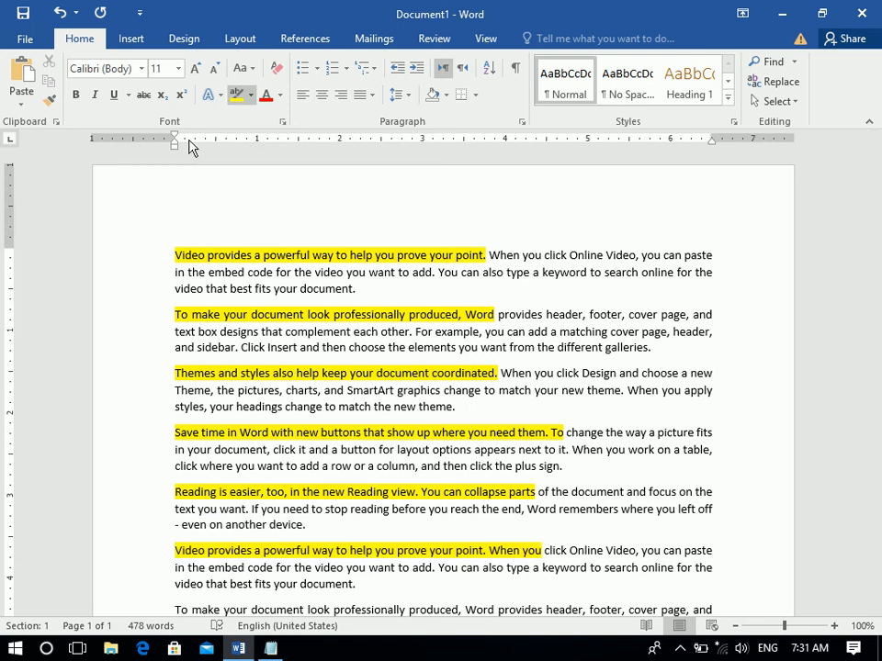
left_click(250, 96)
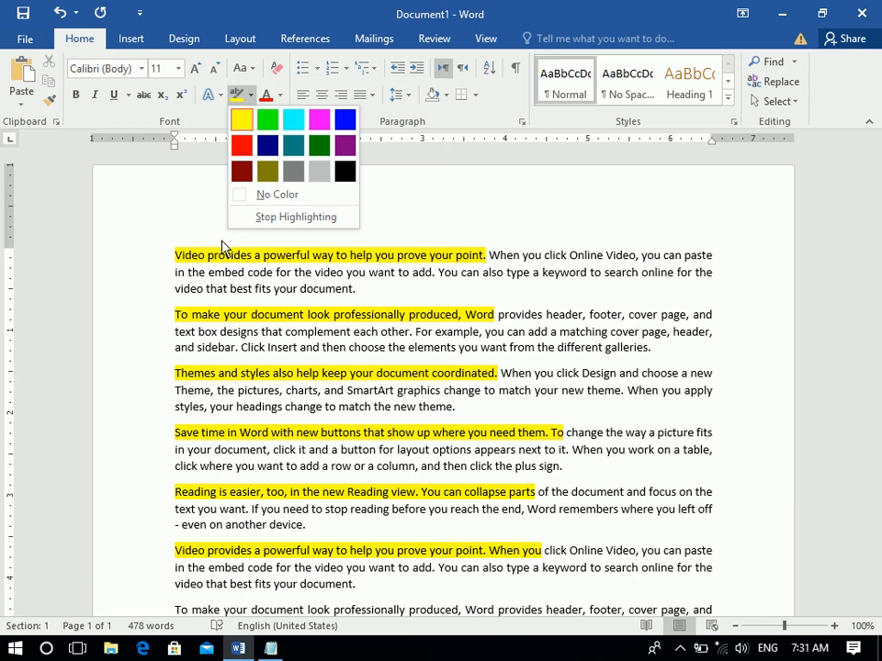
left_click(286, 218)
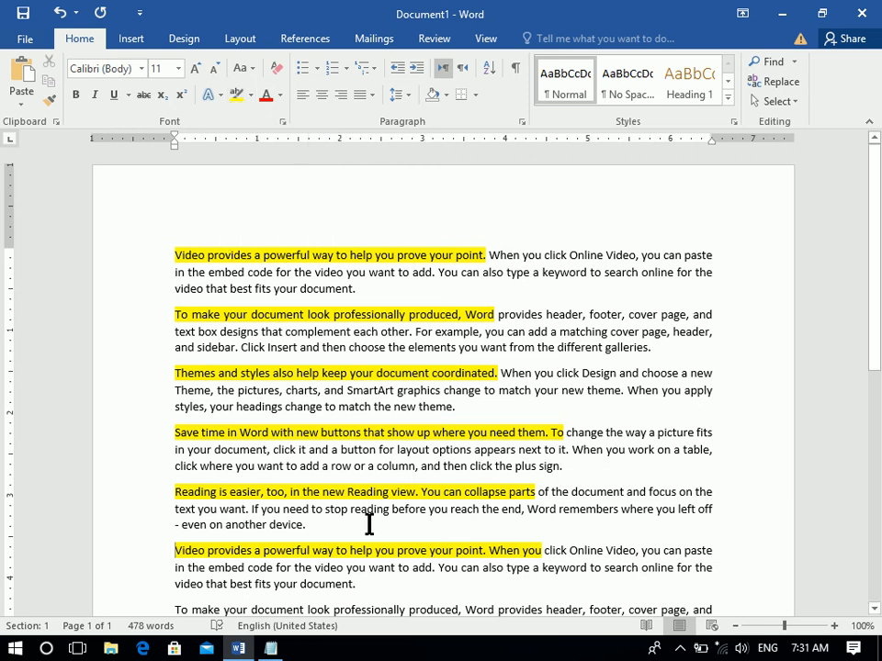
left_click_drag(456, 348, 675, 358)
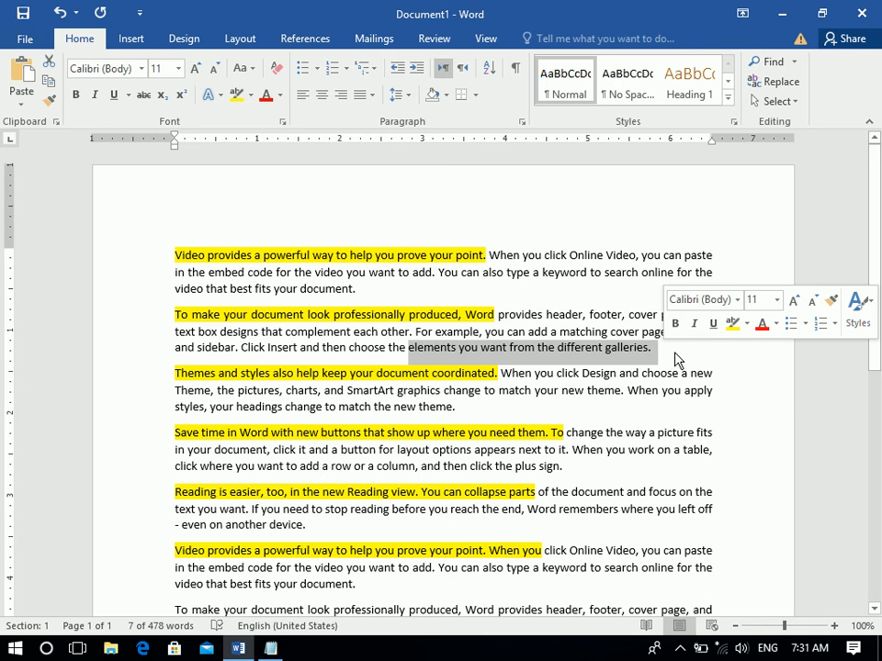
Remove the highlighting from the first six paragraphs by setting the highlight to No Color
left_click_drag(152, 256, 569, 558)
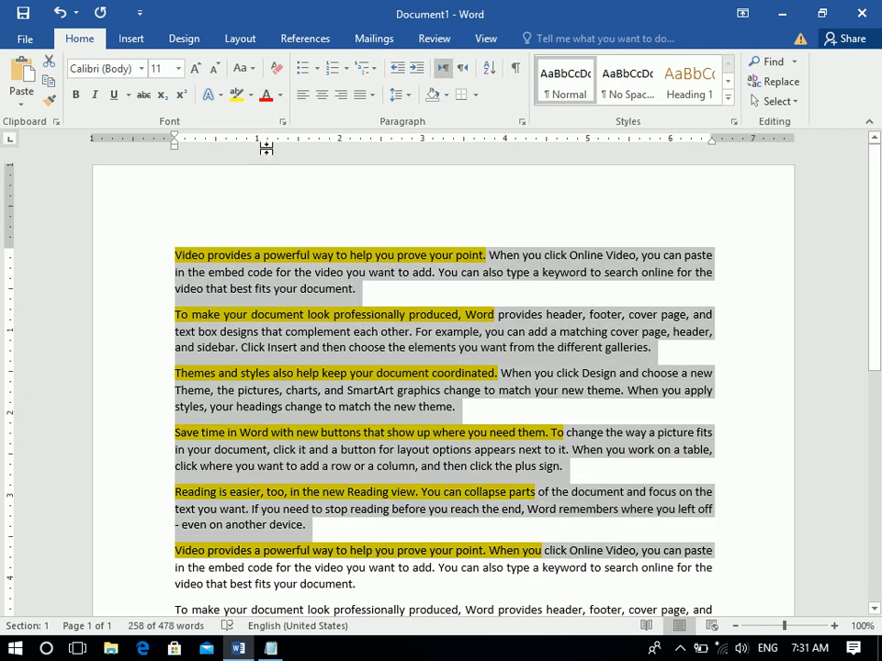
left_click(251, 96)
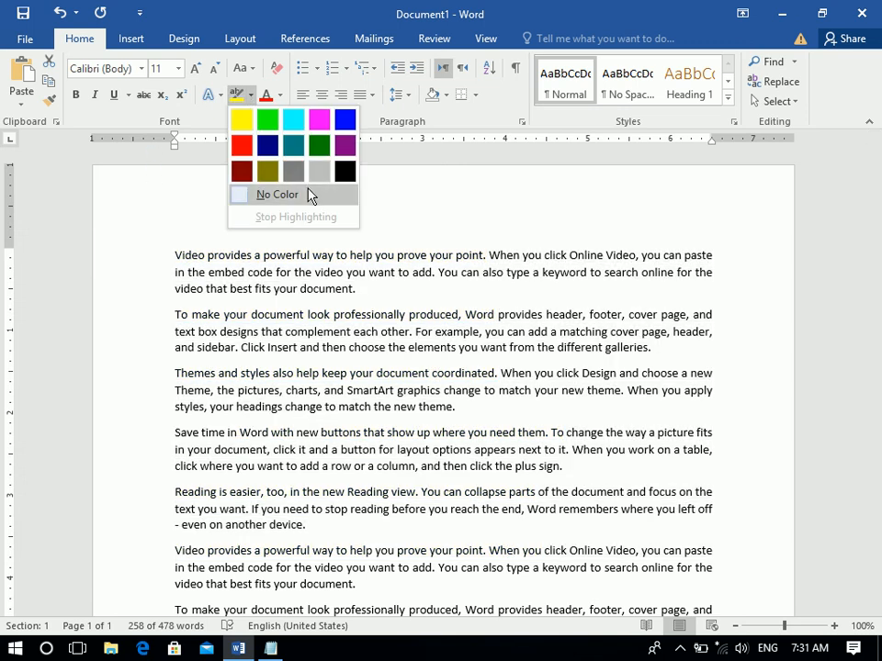
left_click(307, 194)
left_click(305, 193)
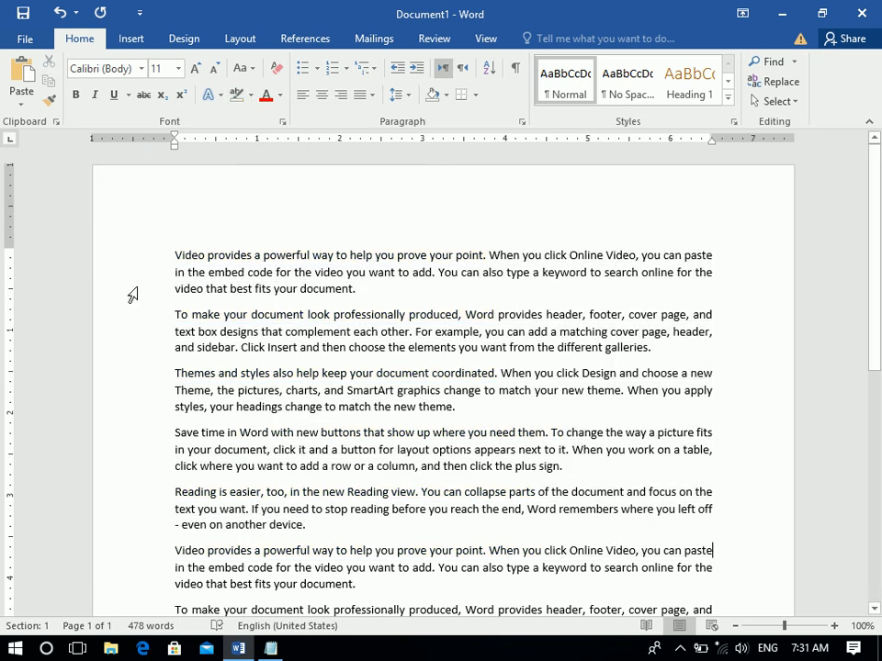
Mark the first lines of the first two paragraphs with the yellow highlighter and stop highlighting
left_click(173, 255)
left_click(249, 96)
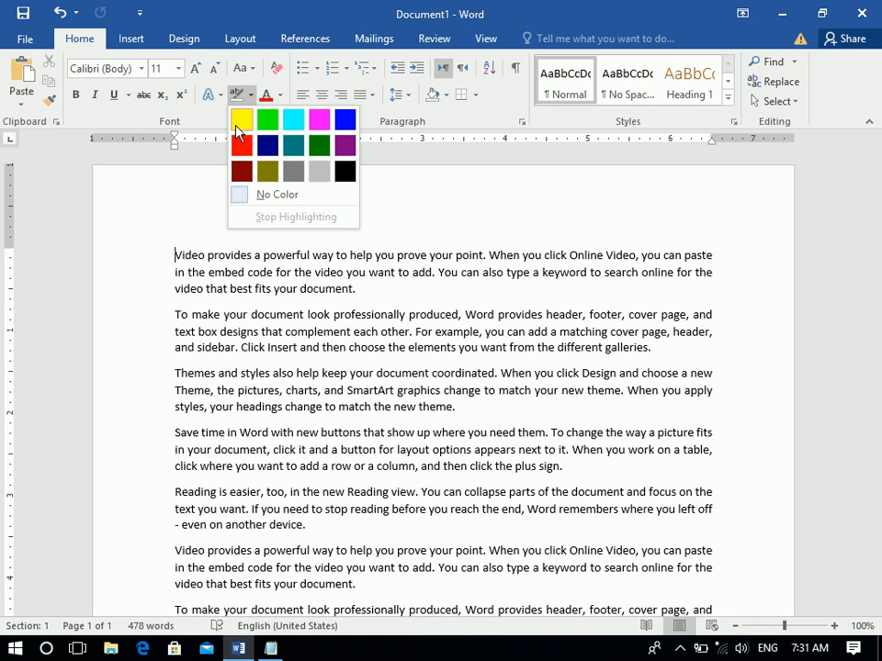
left_click(241, 123)
left_click_drag(163, 258, 341, 260)
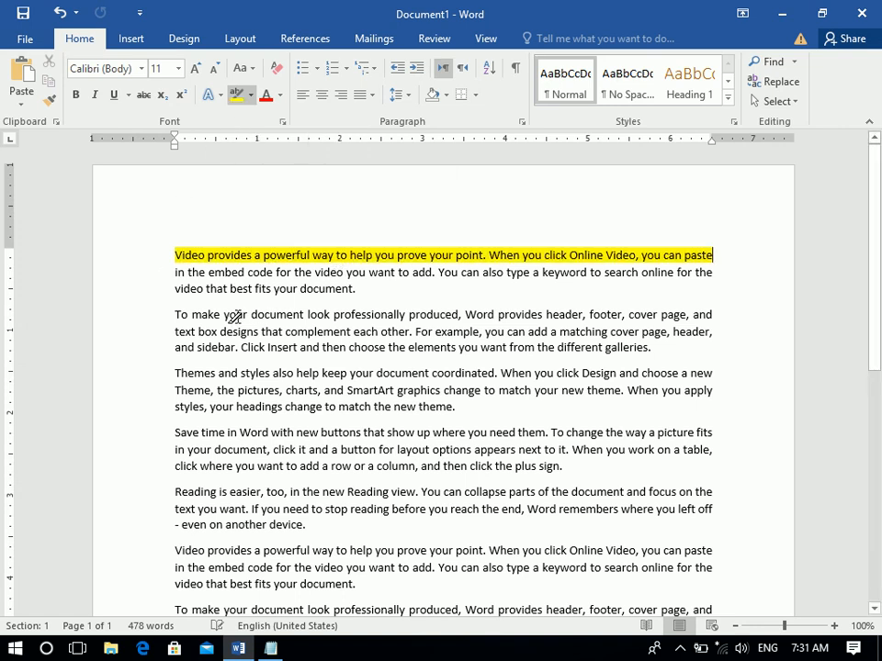
left_click_drag(163, 324, 364, 312)
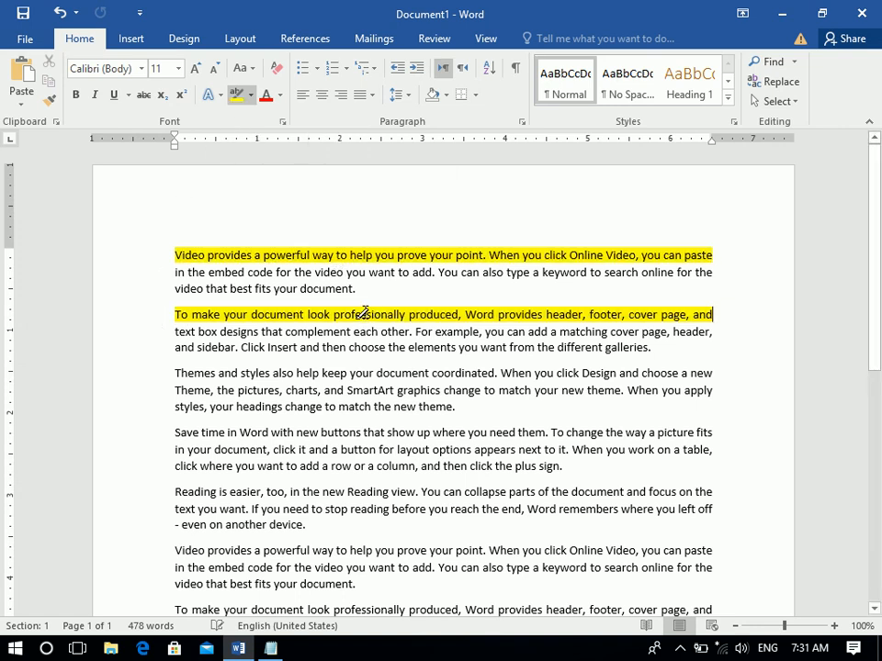
left_click(253, 97)
left_click(277, 218)
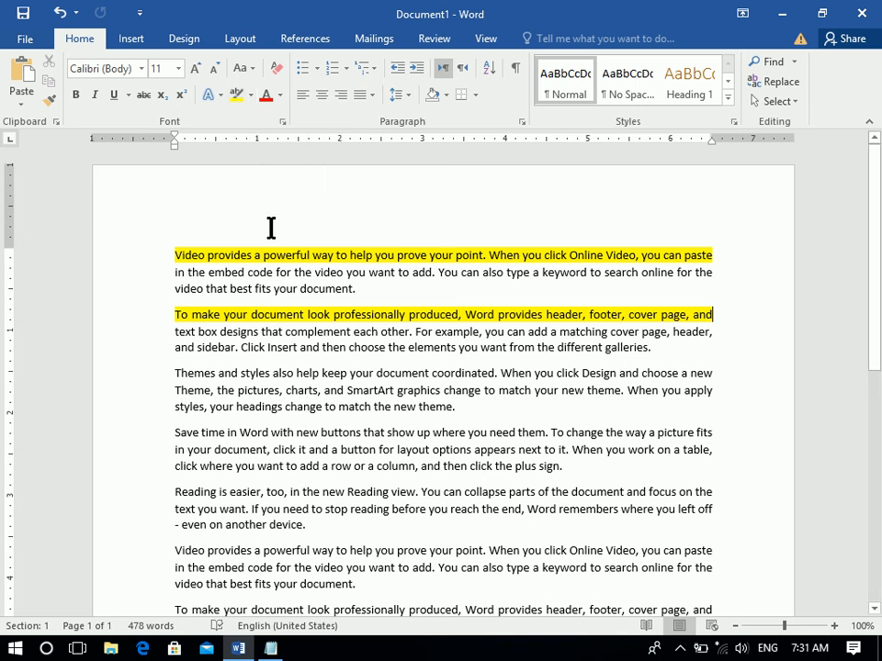
Clear the highlighting from the first two paragraphs with No Color
left_click_drag(130, 264, 573, 348)
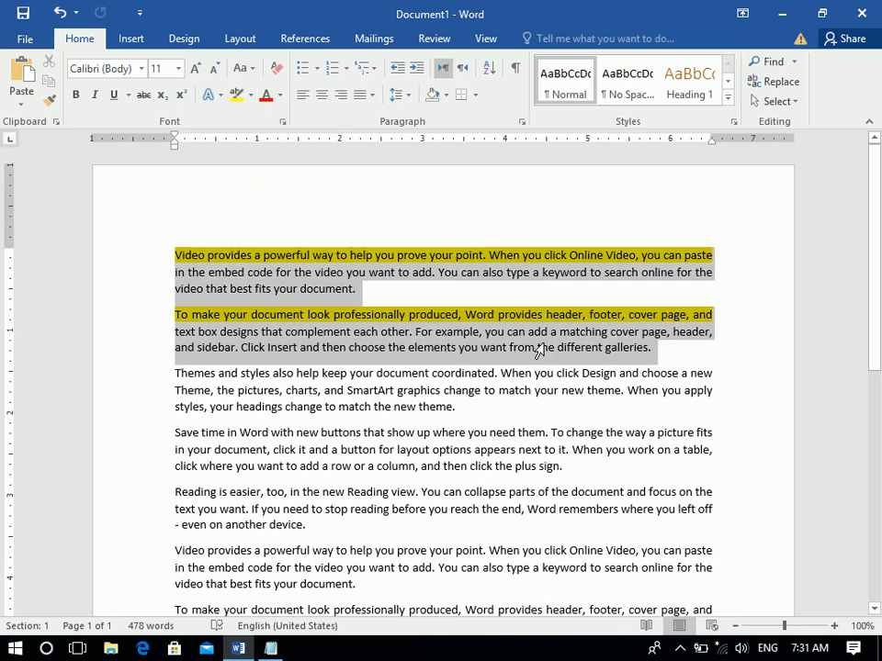
left_click(249, 96)
left_click(279, 194)
key("Right")
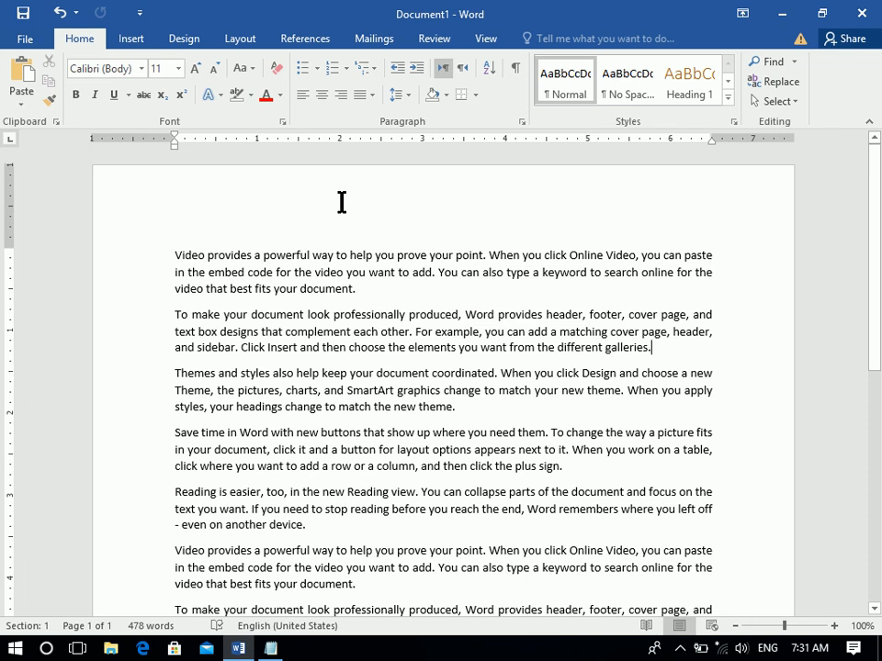
Set the font colour of the whole document text to the standard colour Orange
left_click_drag(879, 265, 879, 423)
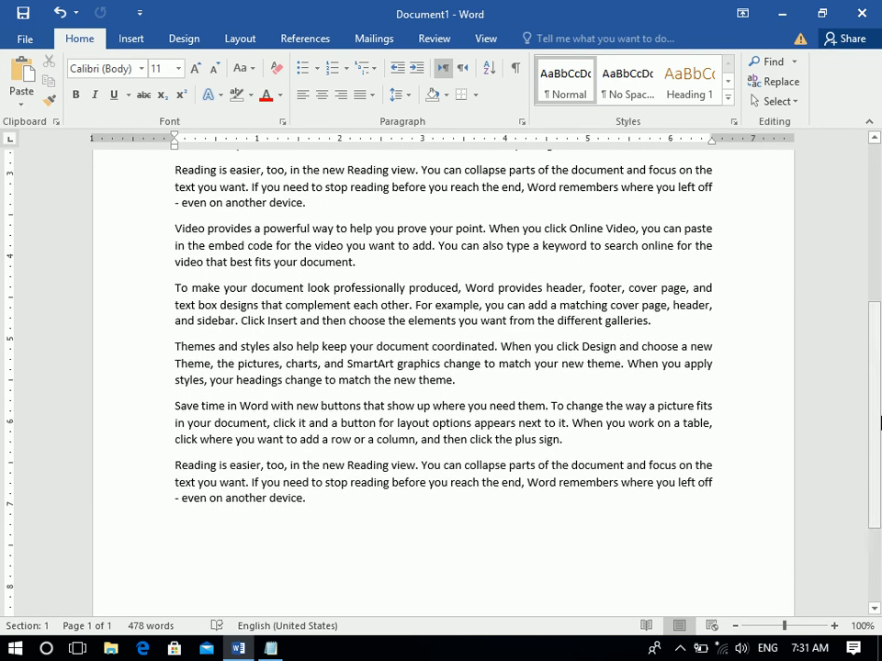
left_click_drag(449, 506, 89, 107)
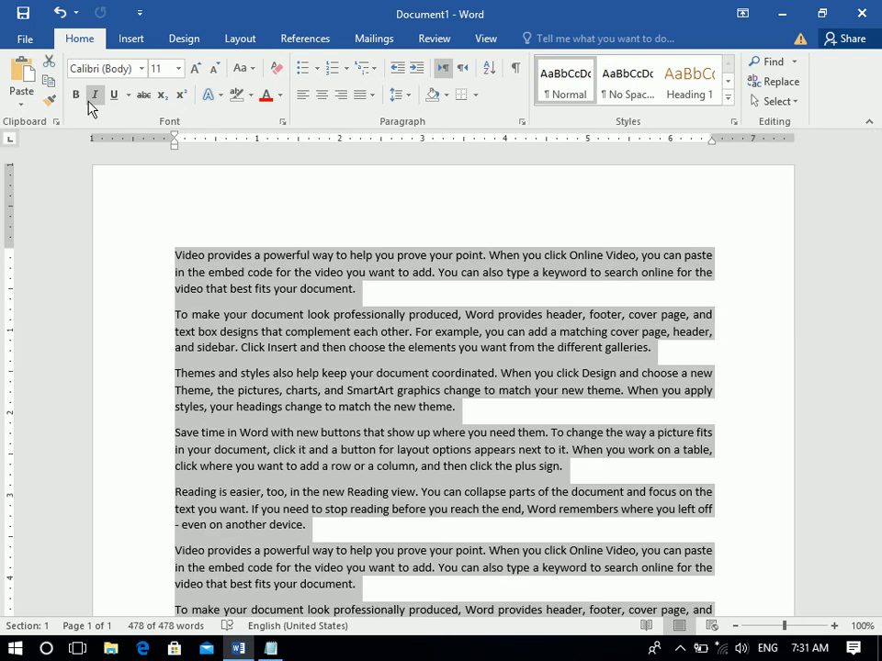
left_click(281, 101)
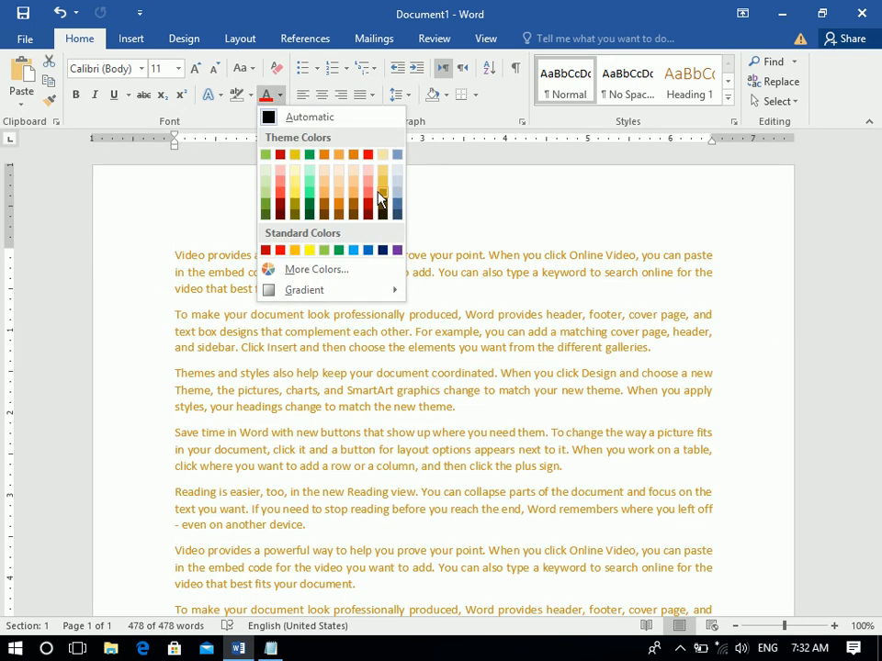
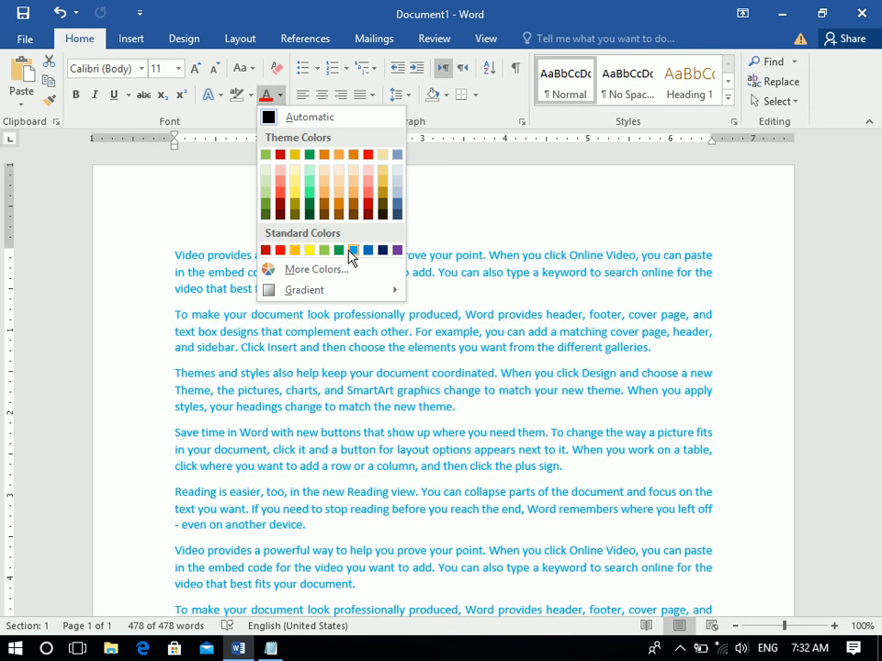
left_click(296, 252)
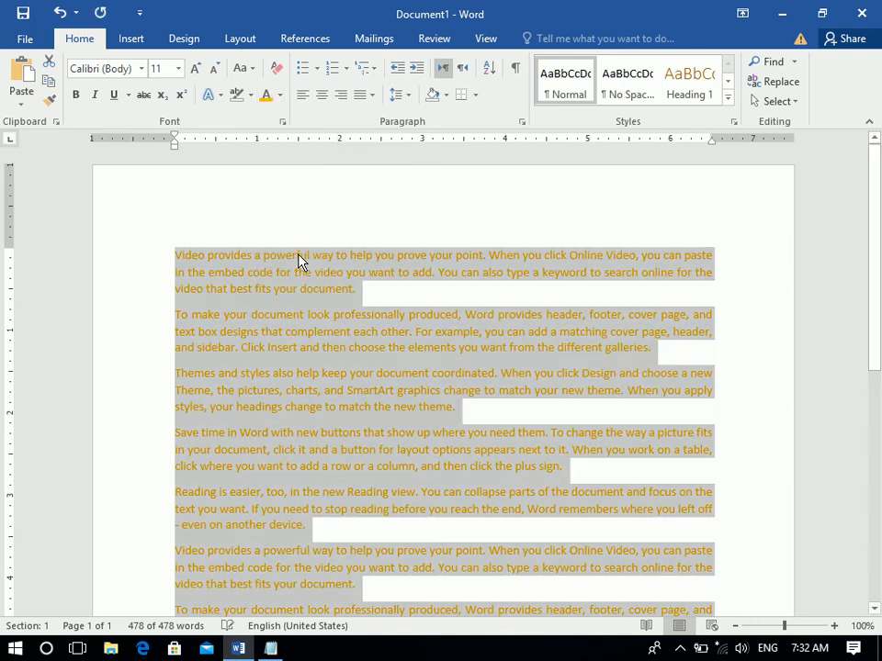
Return the whole document's font colour to Automatic and deselect the text
left_click(280, 95)
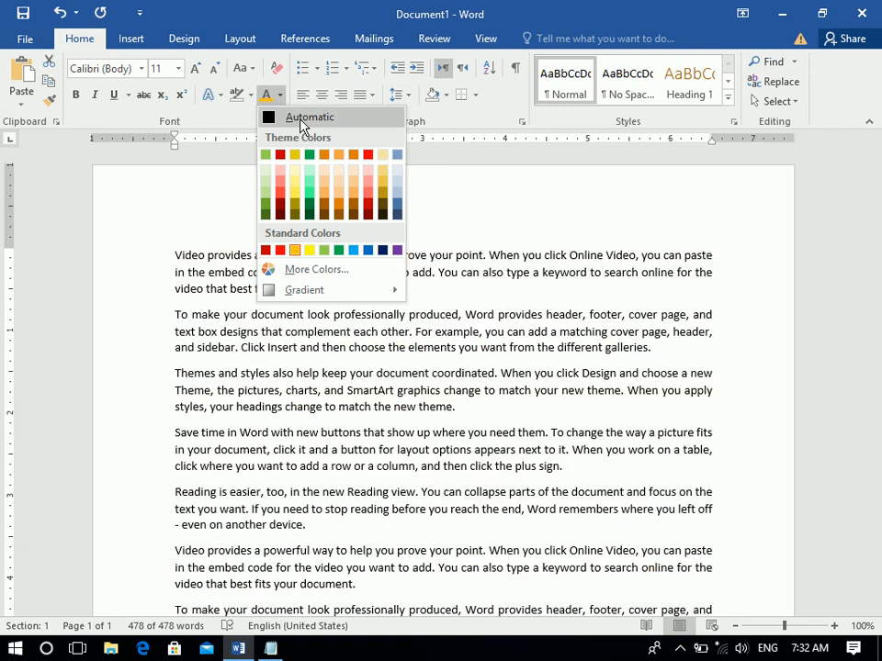
left_click(300, 120)
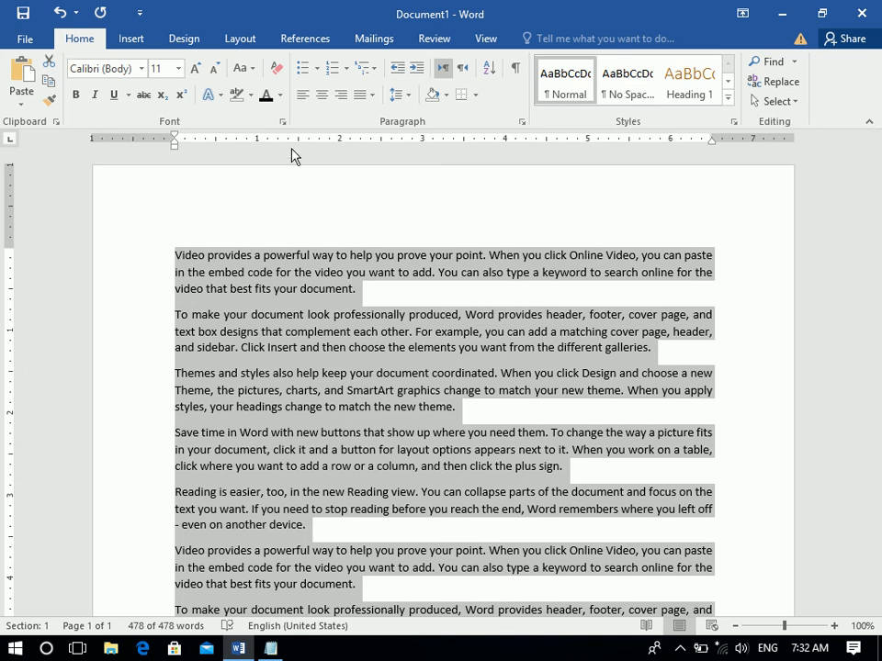
left_click(305, 236)
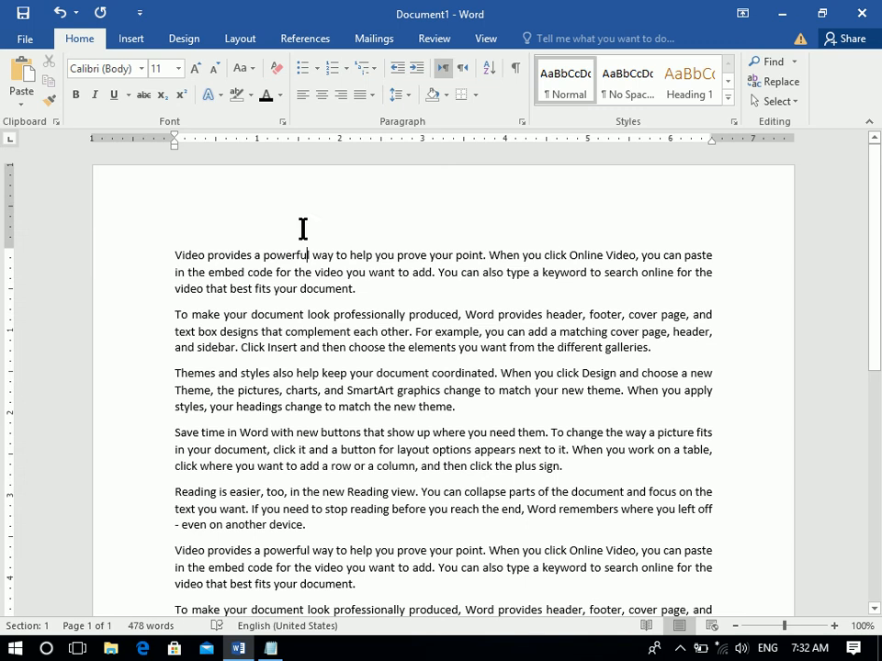
left_click_drag(175, 248, 426, 487)
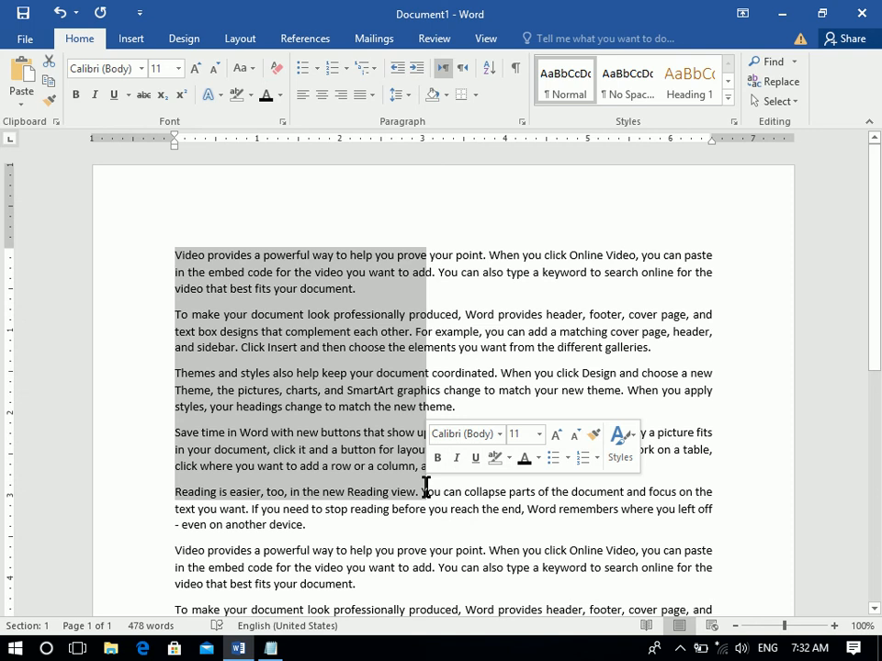
left_click(426, 486)
left_click_drag(175, 255, 331, 533)
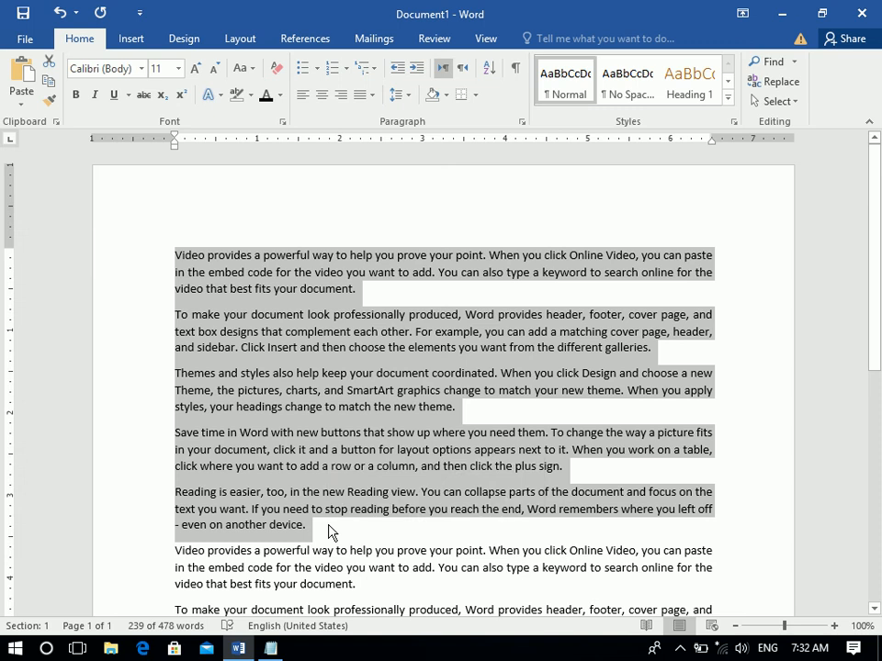
key("Right")
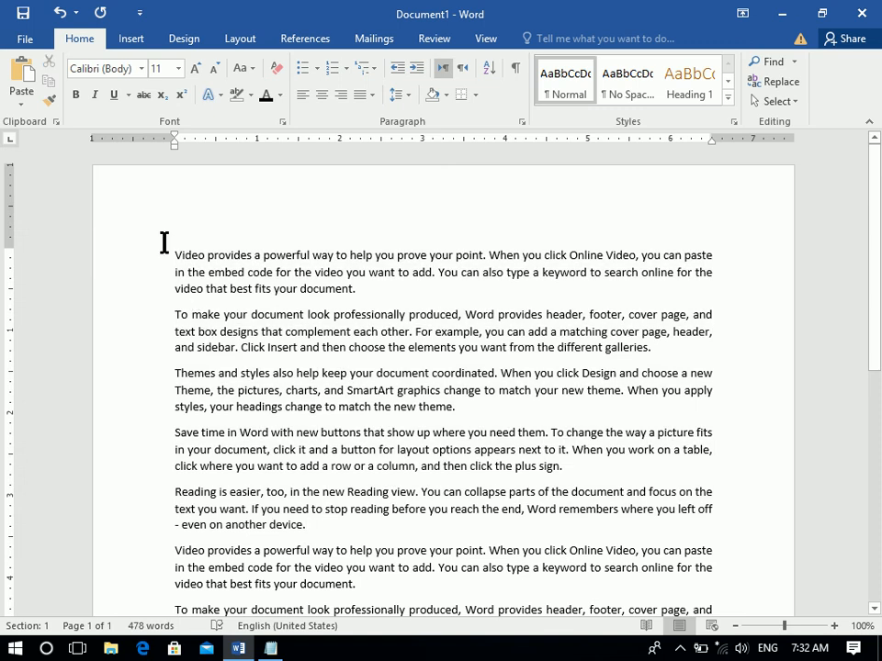
Select a rectangular block over the line beginnings of the first five paragraphs and colour it the standard Red
left_click_drag(174, 252, 386, 494)
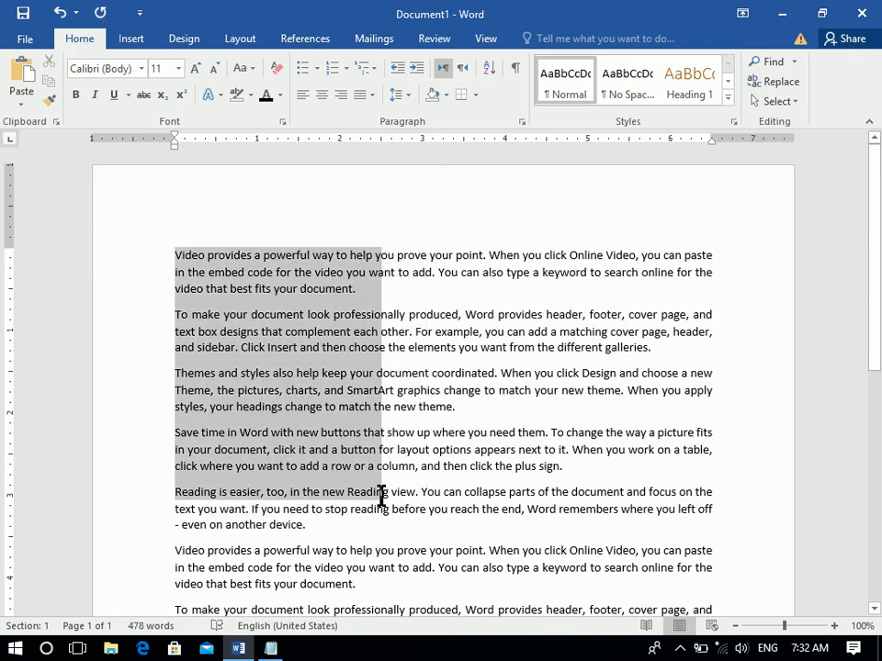
left_click(280, 96)
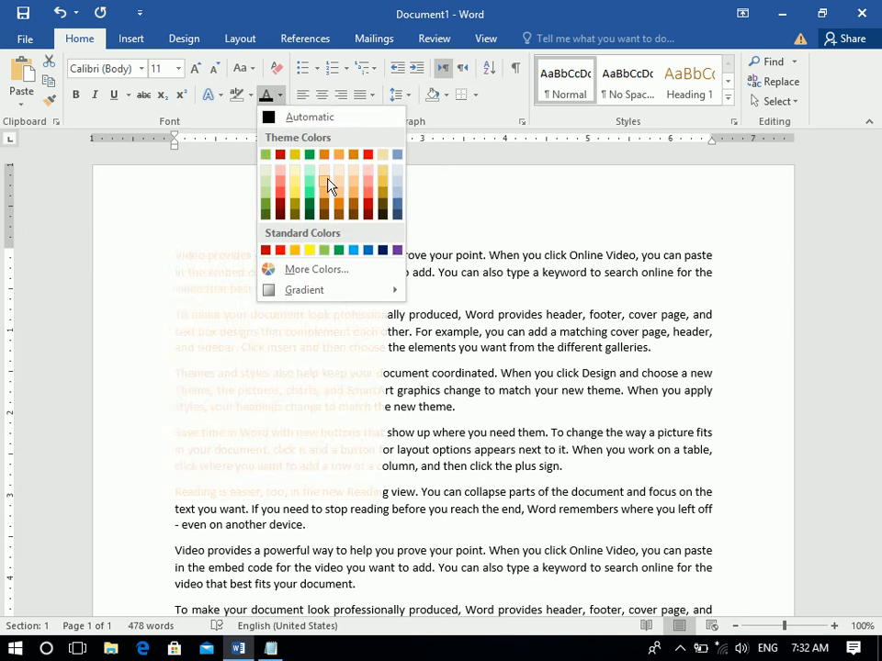
left_click(281, 250)
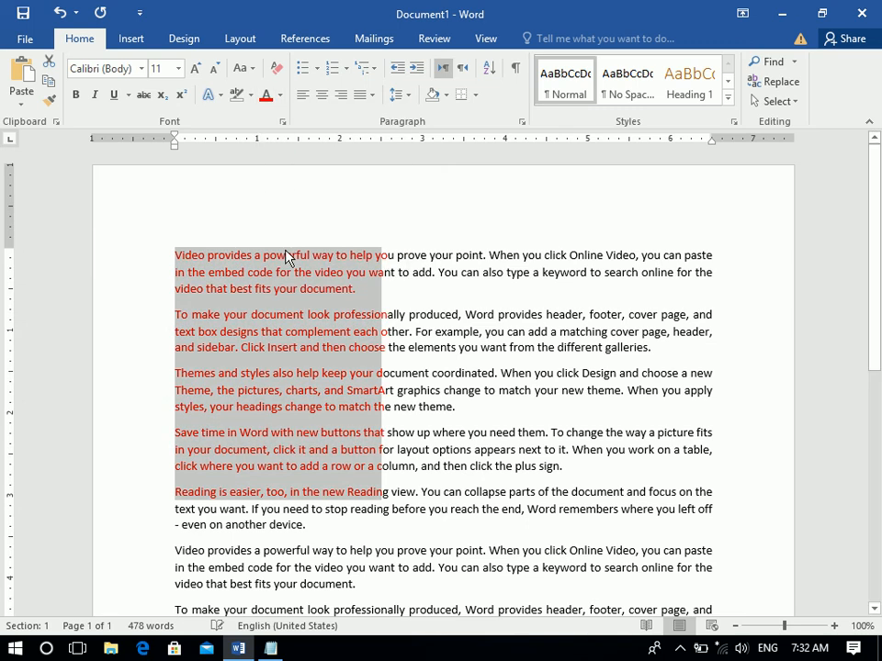
Select a rectangular block over the middle of the first five paragraphs and colour it a light green theme colour
left_click(375, 254)
left_click_drag(375, 254, 594, 500)
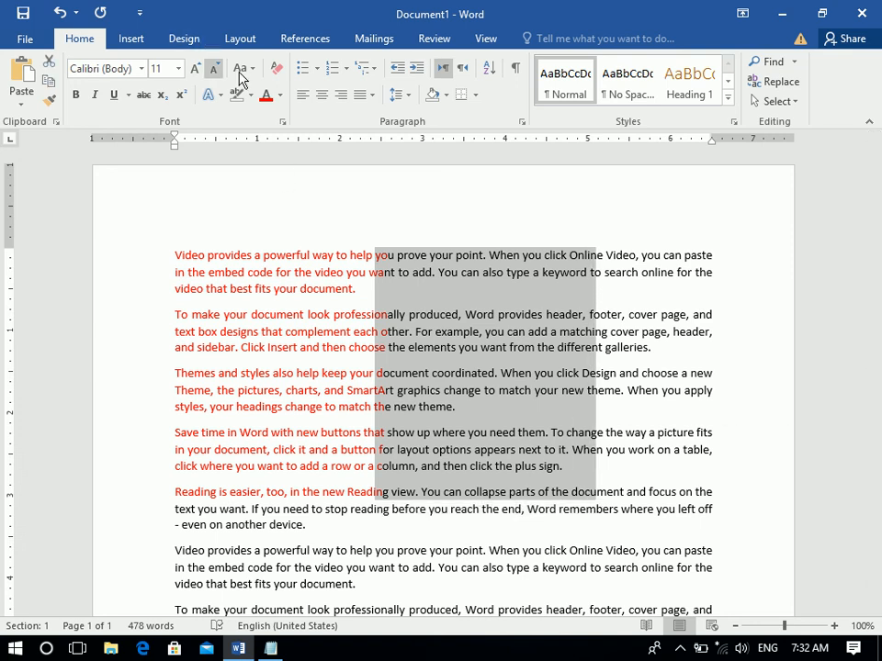
left_click(280, 95)
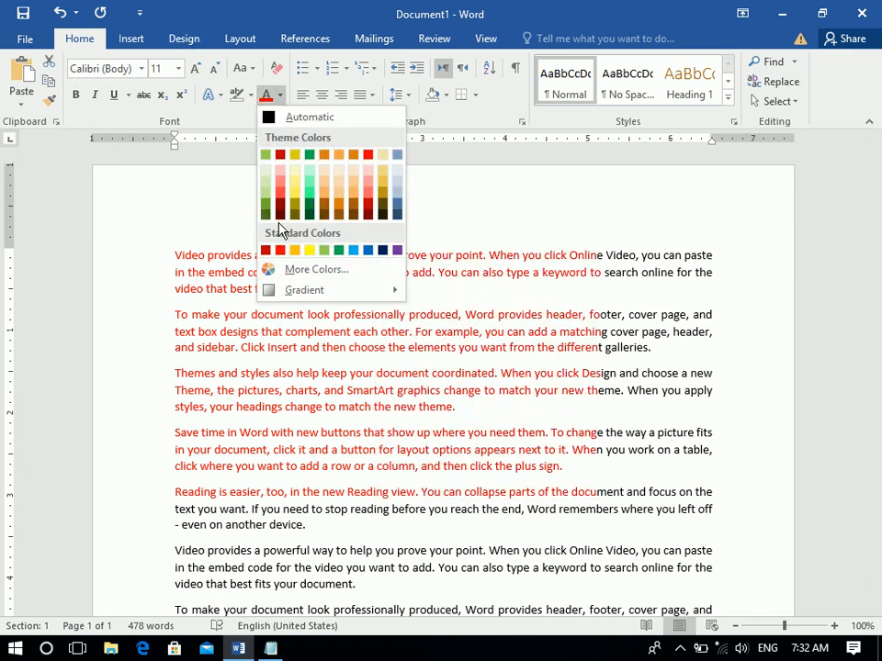
left_click(362, 315)
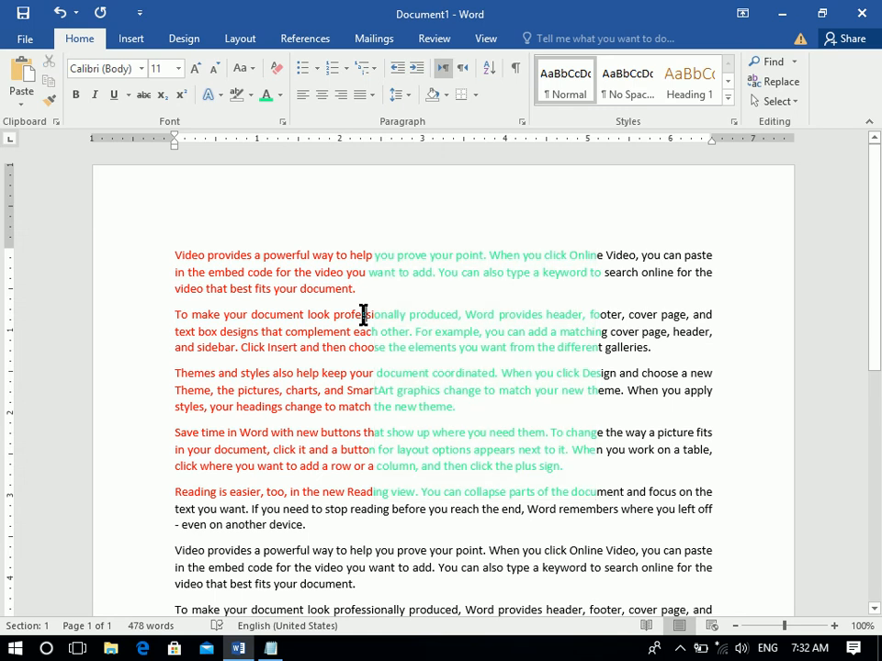
Select a rectangular block from the fifth paragraph's second line to the text's end and colour it a light red theme colour
left_click_drag(874, 319, 880, 432)
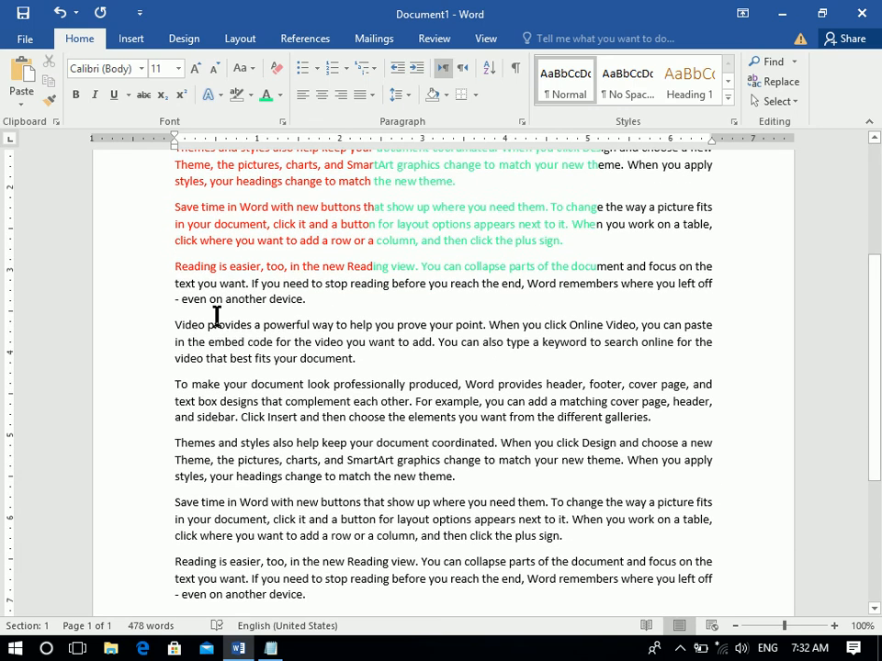
left_click_drag(175, 288, 427, 543)
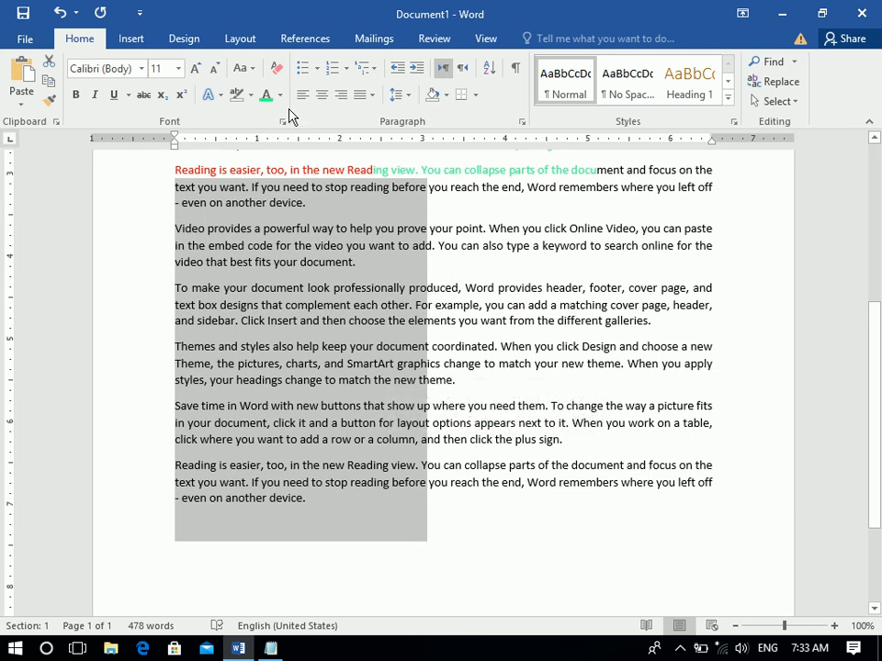
left_click(280, 95)
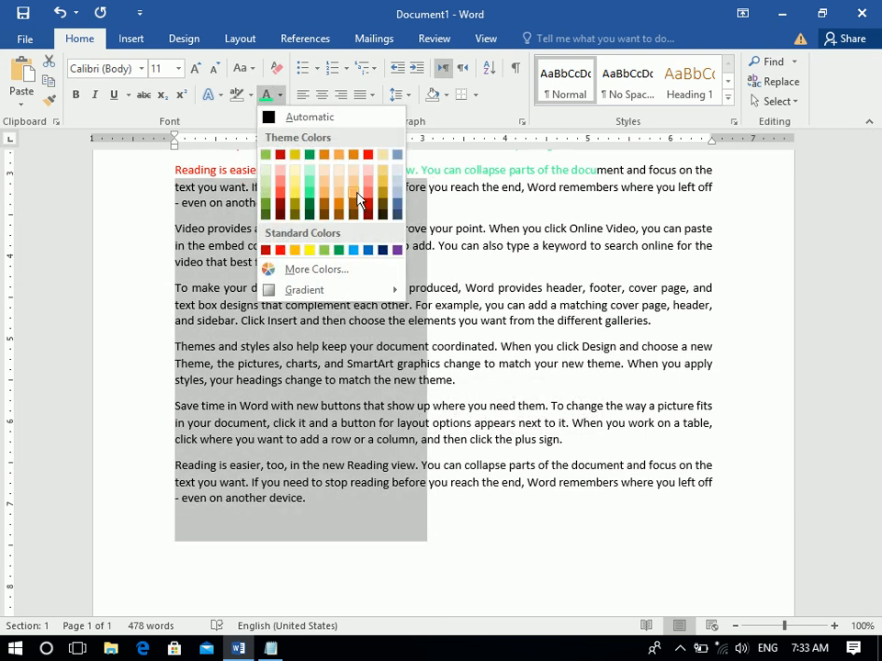
left_click(370, 198)
left_click(498, 303)
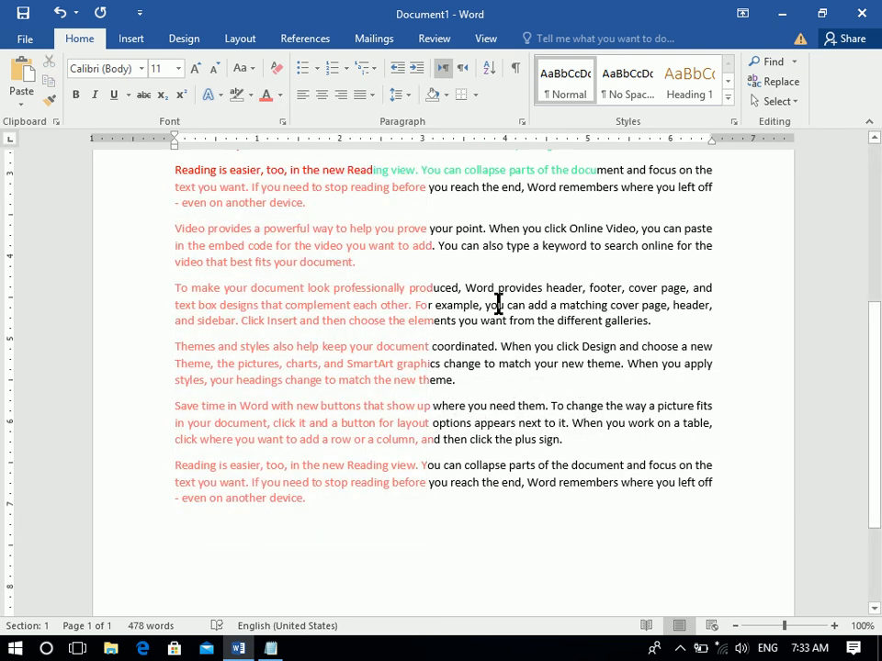
Select the entire document and restore its font colour to Automatic
left_click_drag(879, 419, 880, 258)
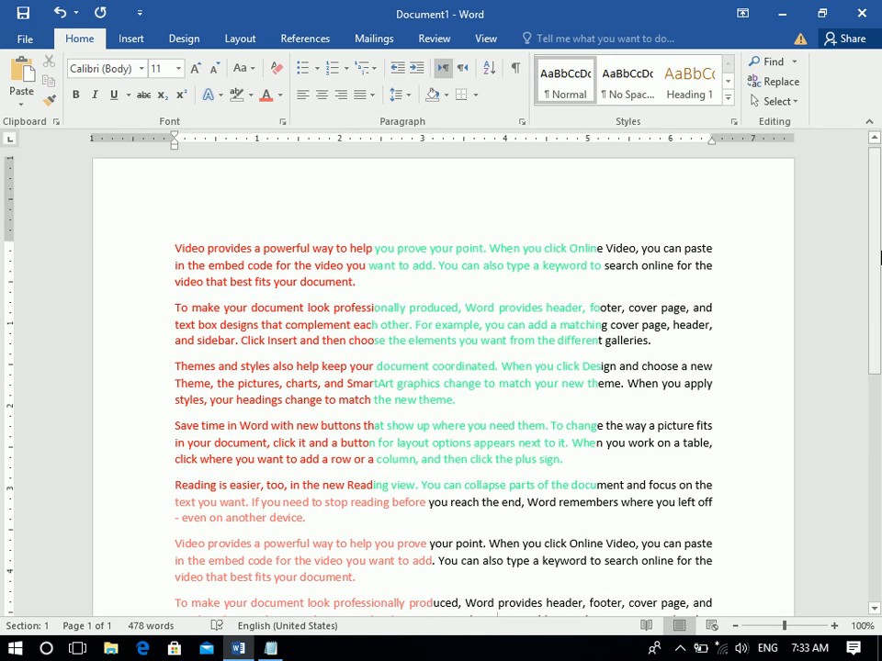
key("ctrl+a")
left_click(280, 95)
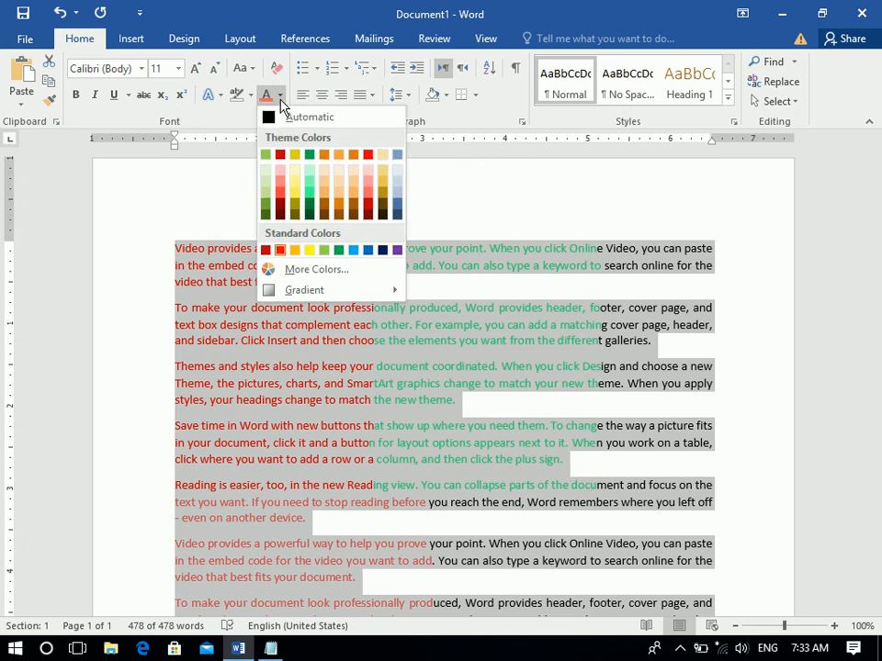
left_click(293, 118)
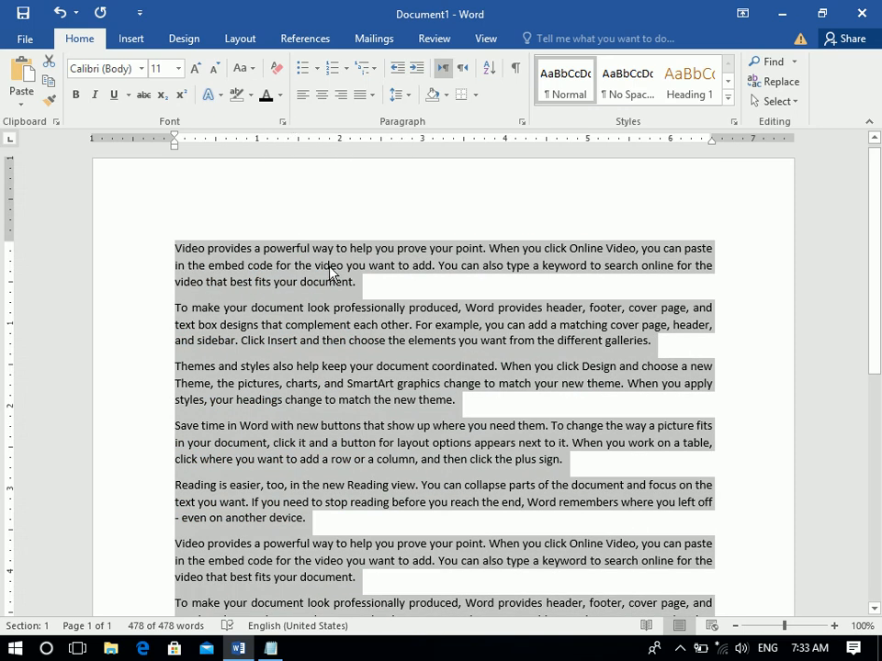
Set the font colour of all the selected text to a bright blue picked from the standard palette of More Colors
left_click(280, 97)
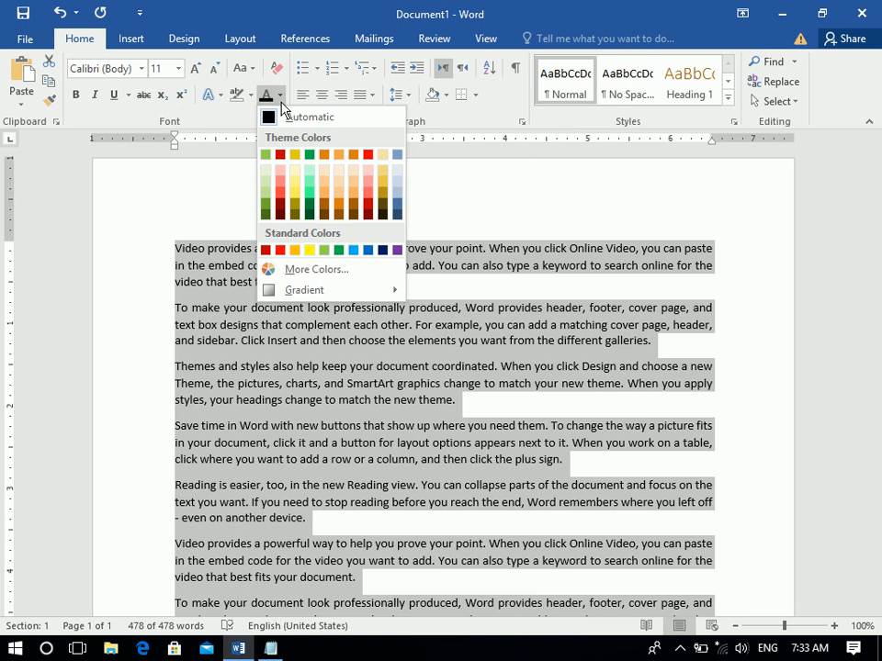
left_click(292, 270)
left_click(406, 275)
left_click(412, 245)
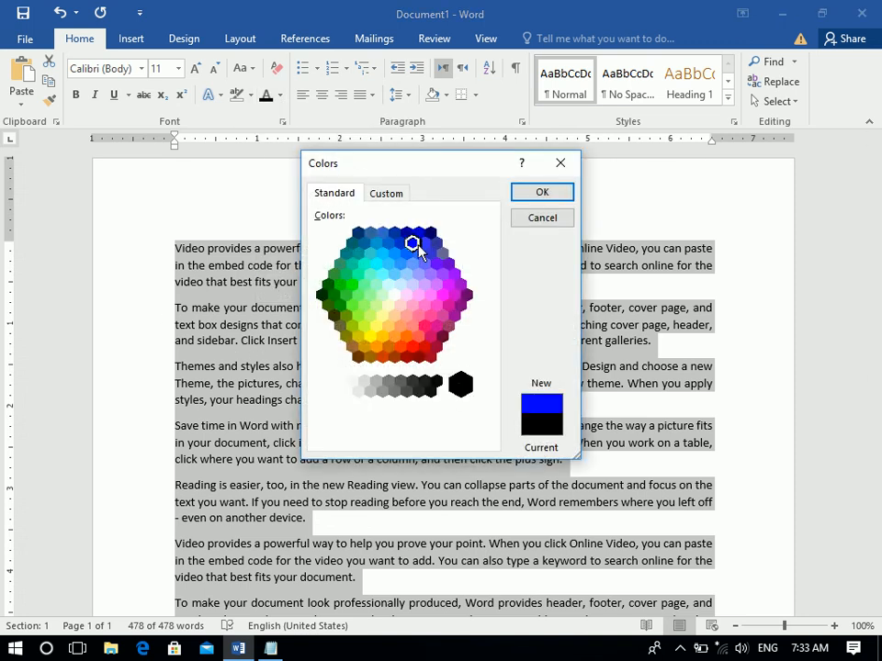
left_click(567, 192)
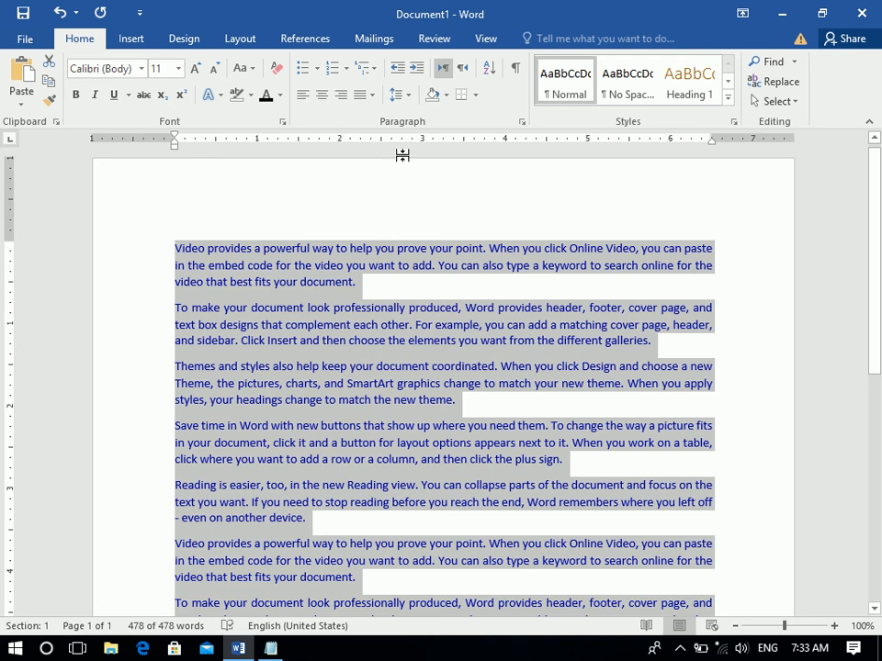
Apply the From Center dark variation gradient to the blue text
left_click(280, 95)
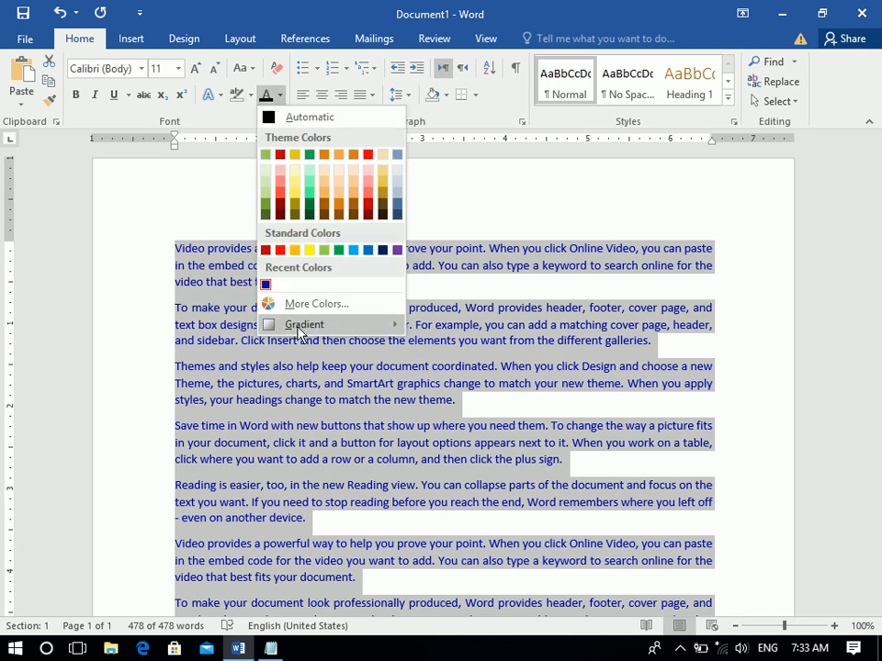
mouse_move(303, 327)
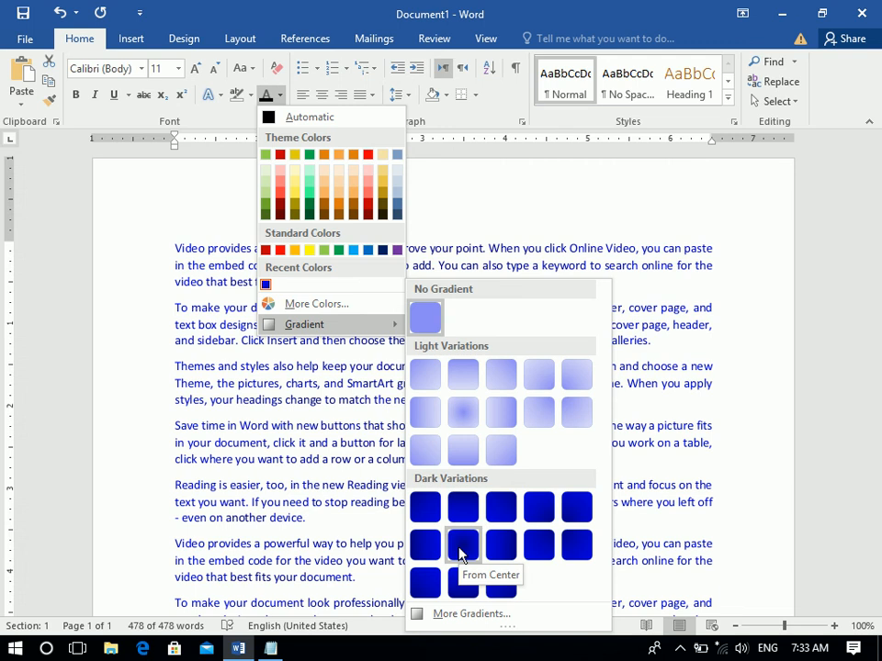
left_click(462, 549)
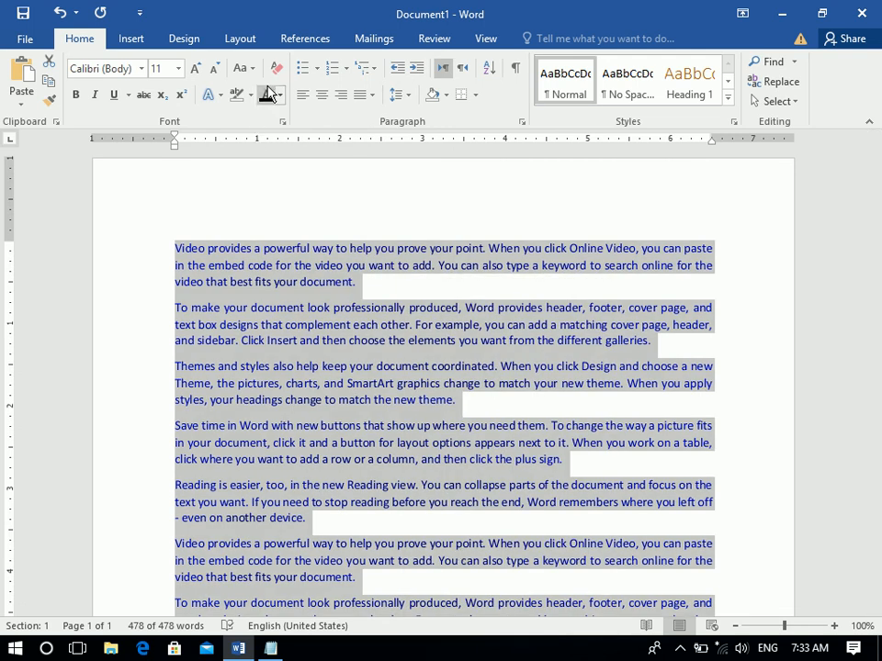
Open the detailed gradient fill settings for the text and set the first gradient stop, at 0%, to red
left_click(279, 94)
mouse_move(335, 331)
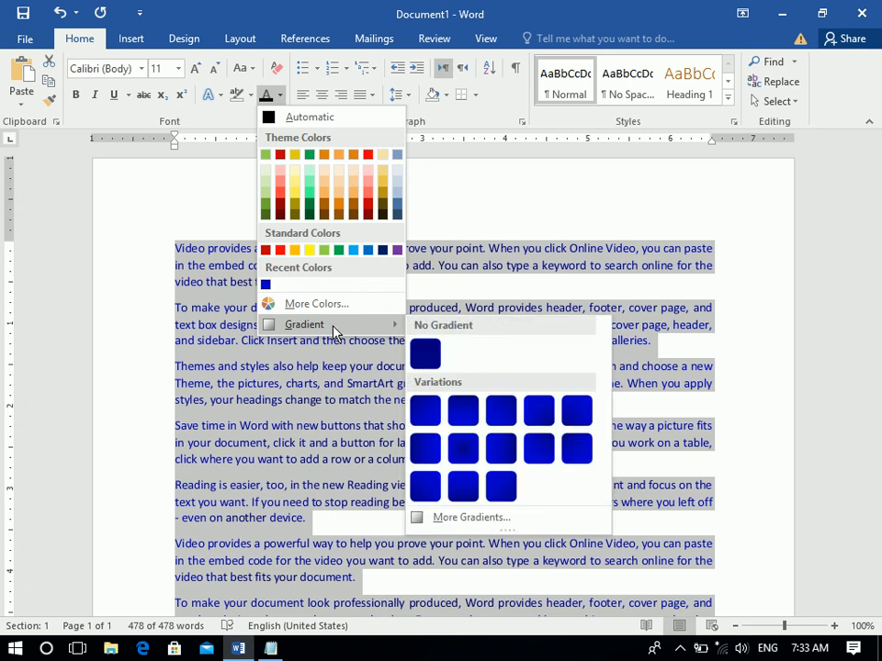
left_click(478, 521)
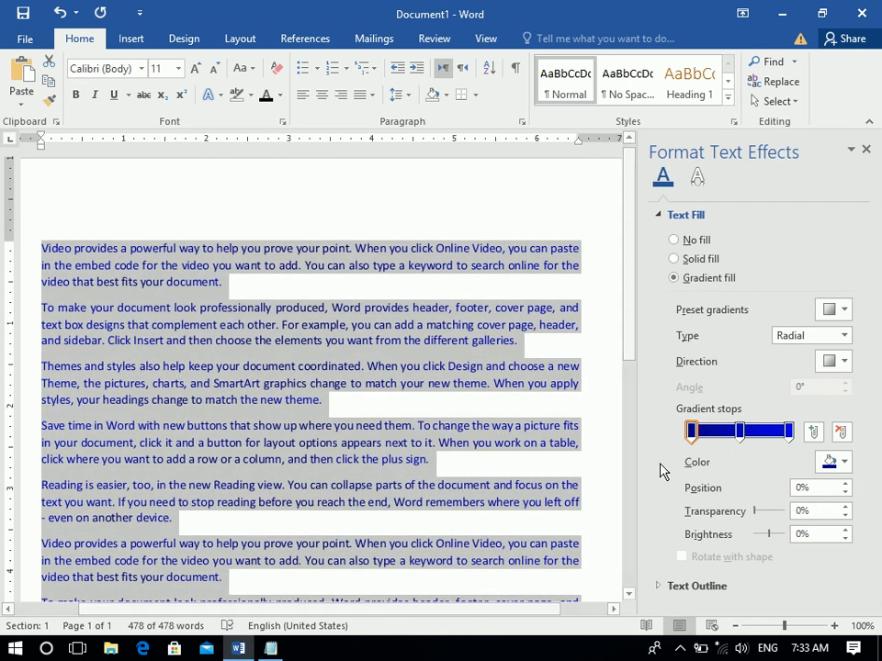
left_click(693, 431)
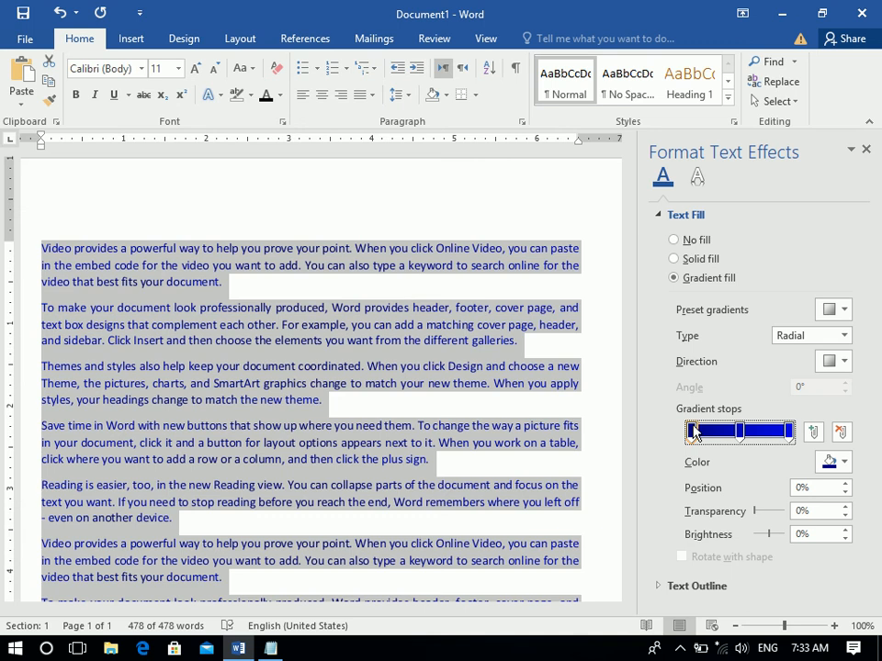
left_click(836, 462)
left_click(753, 393)
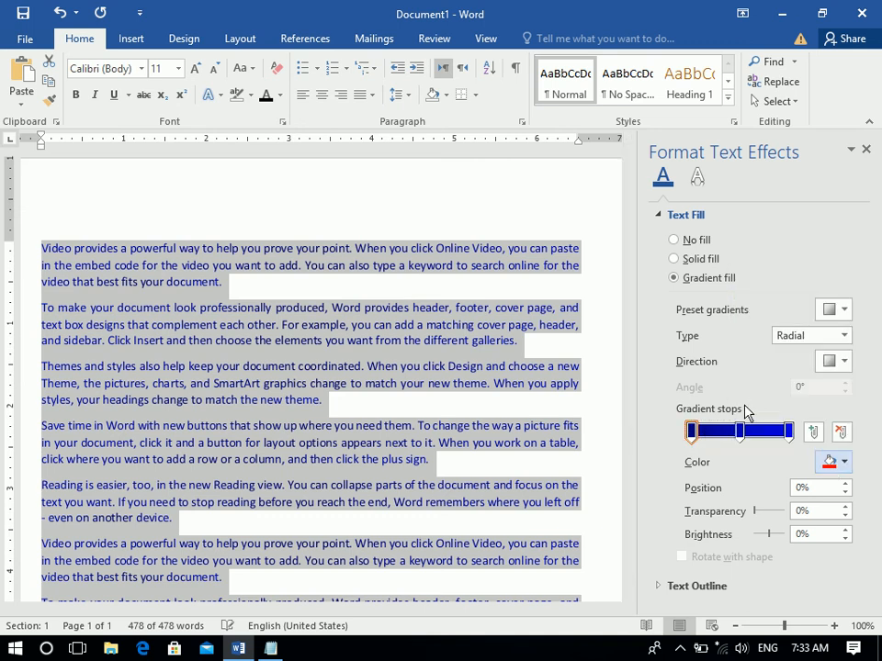
Set the middle gradient stop, at 50%, to green and the last stop, at 100%, to dark blue, then deselect the text
left_click(740, 430)
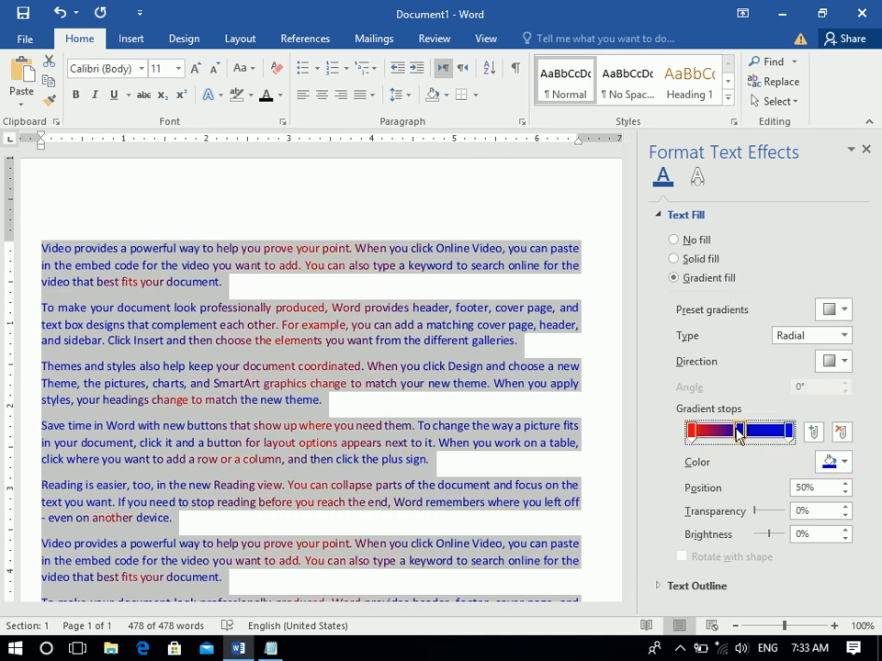
left_click(831, 463)
left_click(812, 392)
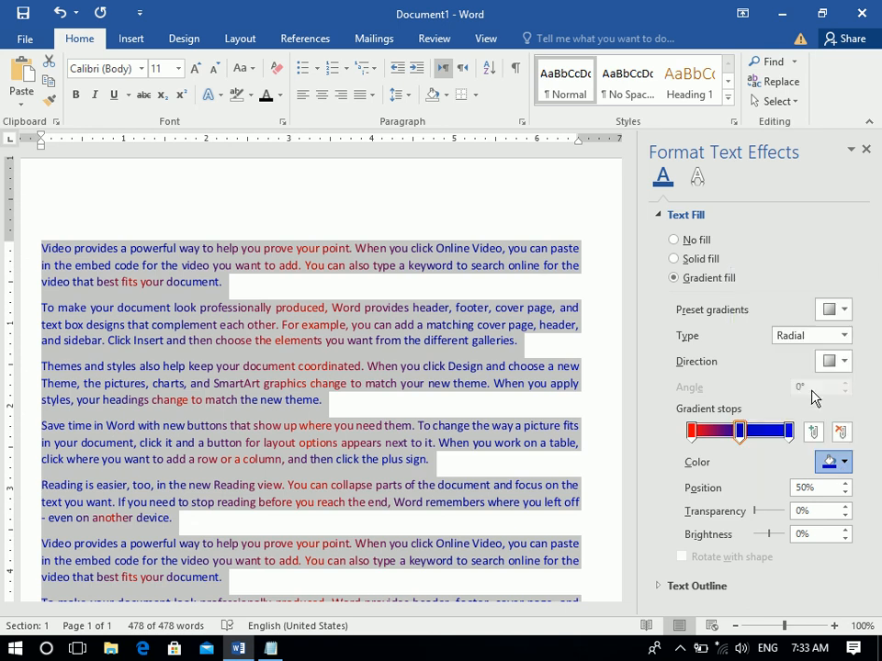
left_click(789, 432)
left_click(830, 463)
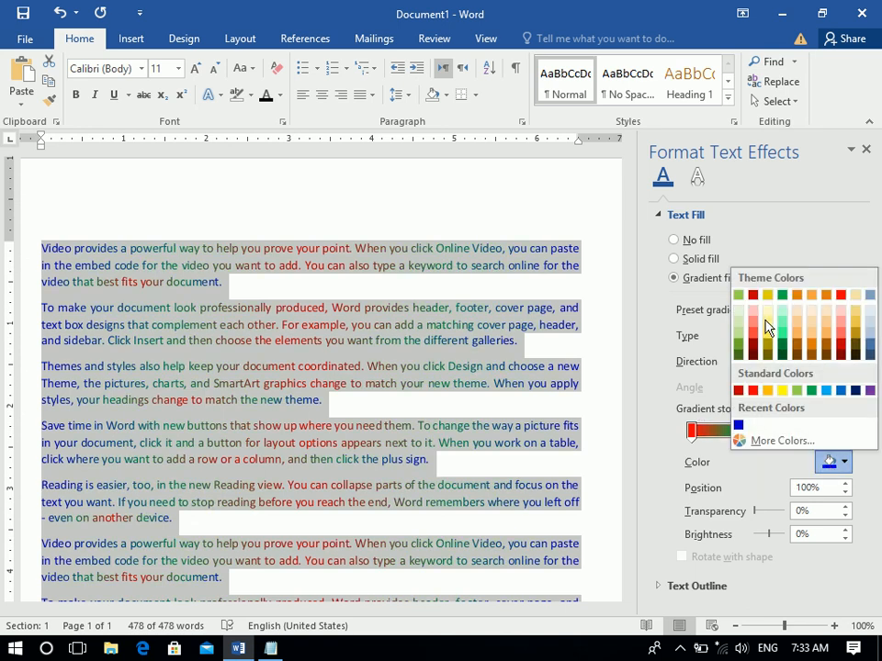
left_click(855, 391)
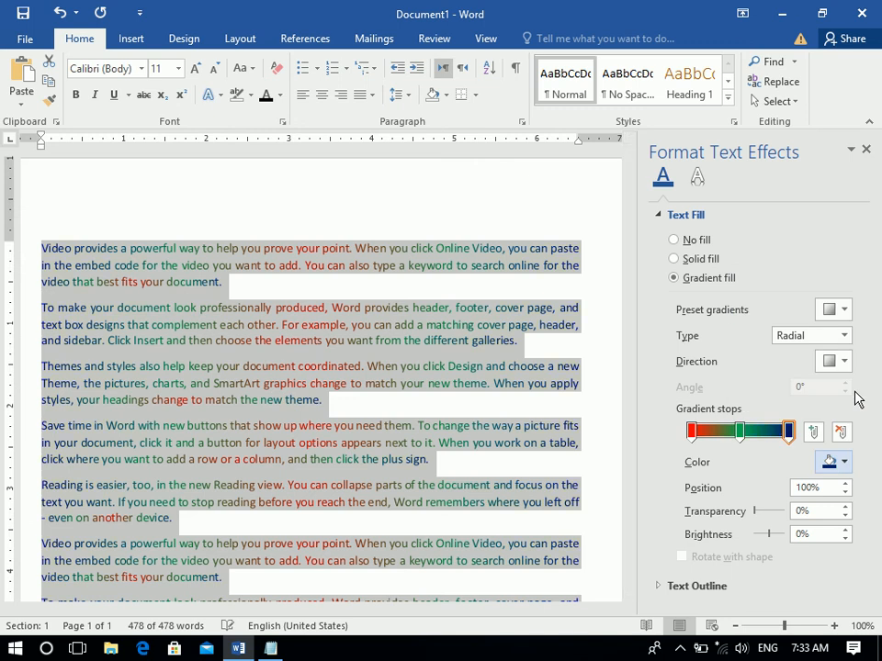
left_click(361, 341)
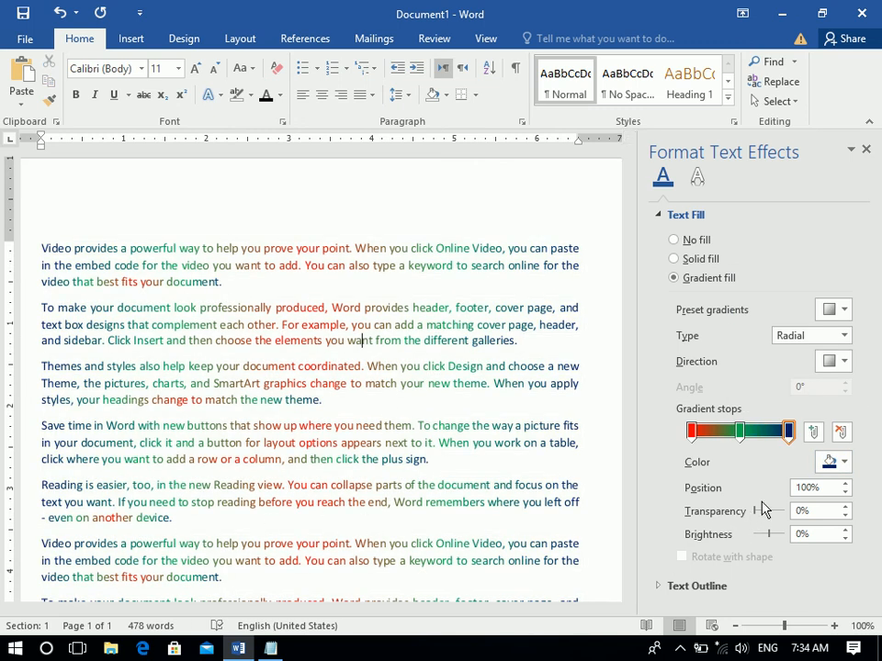
Try the Linear gradient type and another type on the text at the cursor in the second paragraph
left_click(808, 336)
left_click(790, 356)
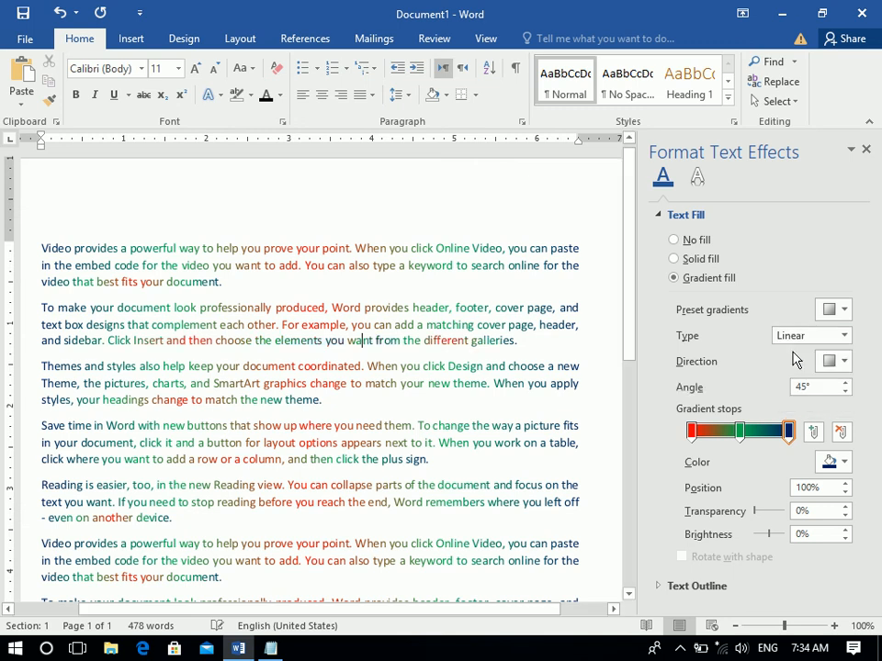
left_click(790, 336)
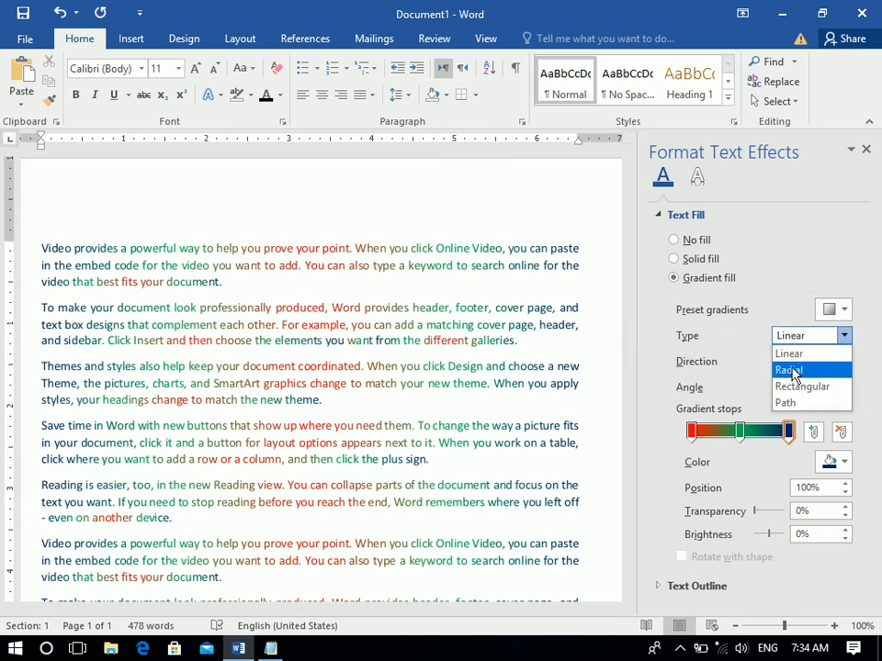
left_click(791, 387)
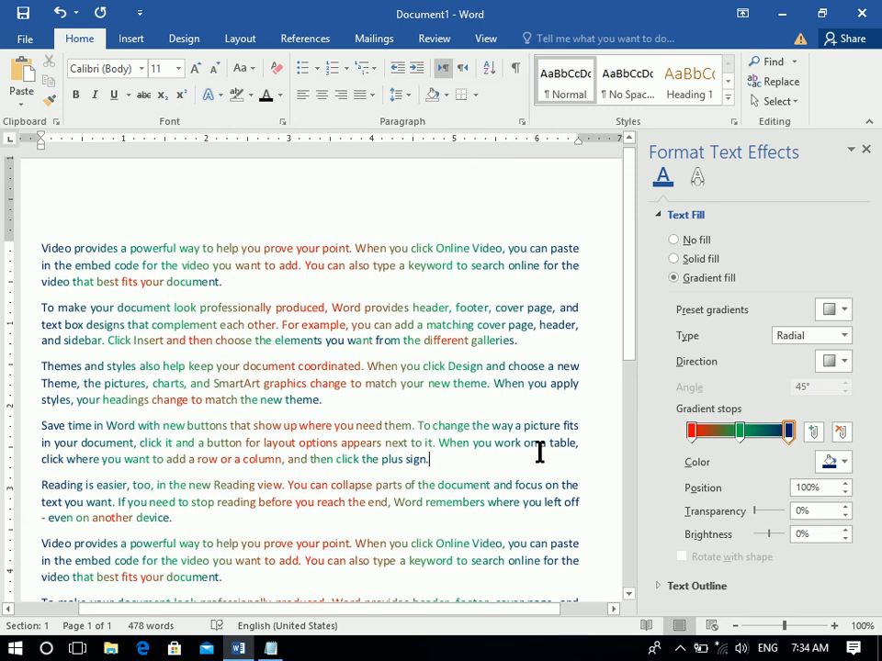
Select the entire document and try the Radial and Rectangular gradient types on it
key("ctrl+a")
left_click(740, 433)
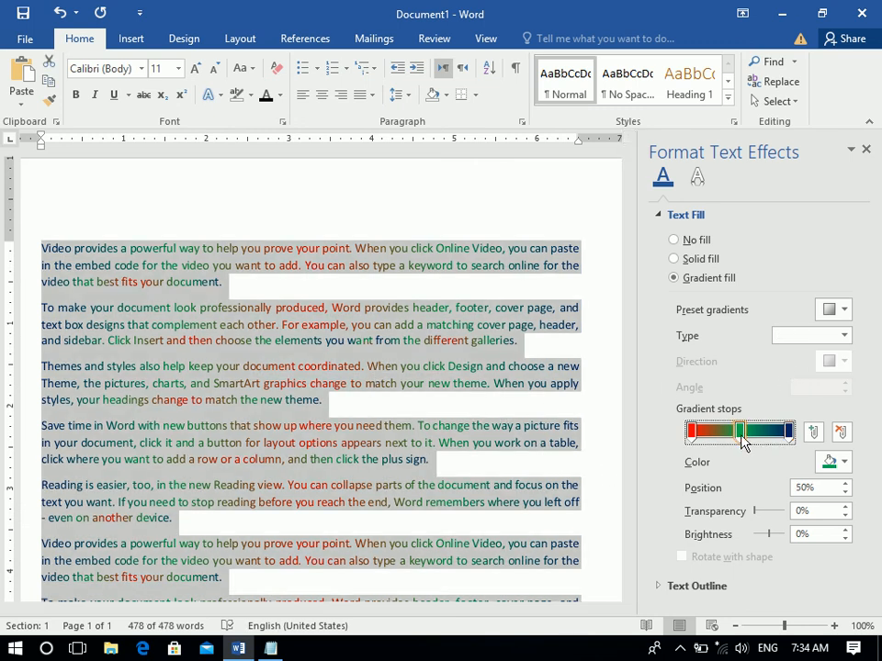
left_click(808, 336)
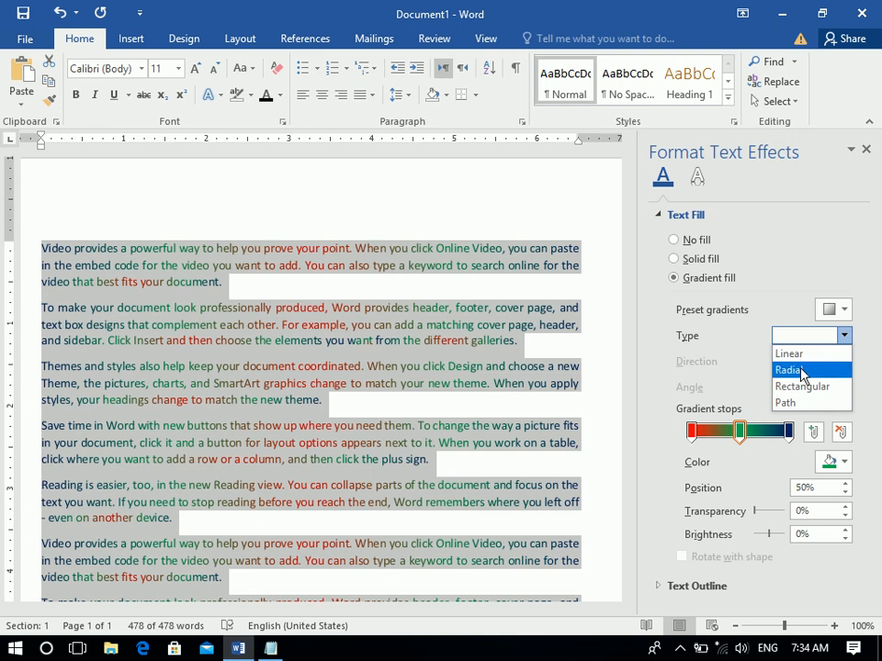
left_click(802, 369)
left_click(808, 336)
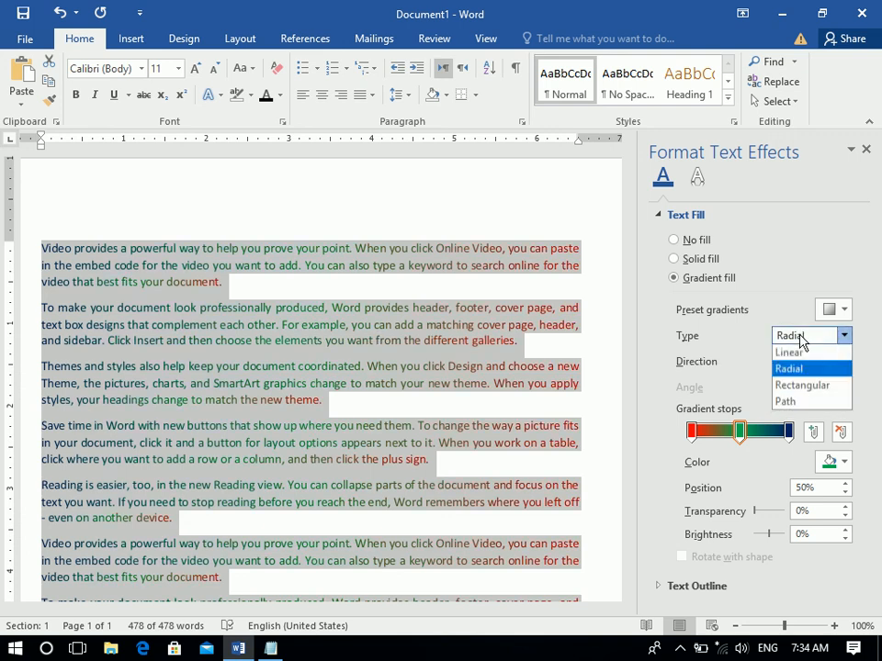
left_click(802, 386)
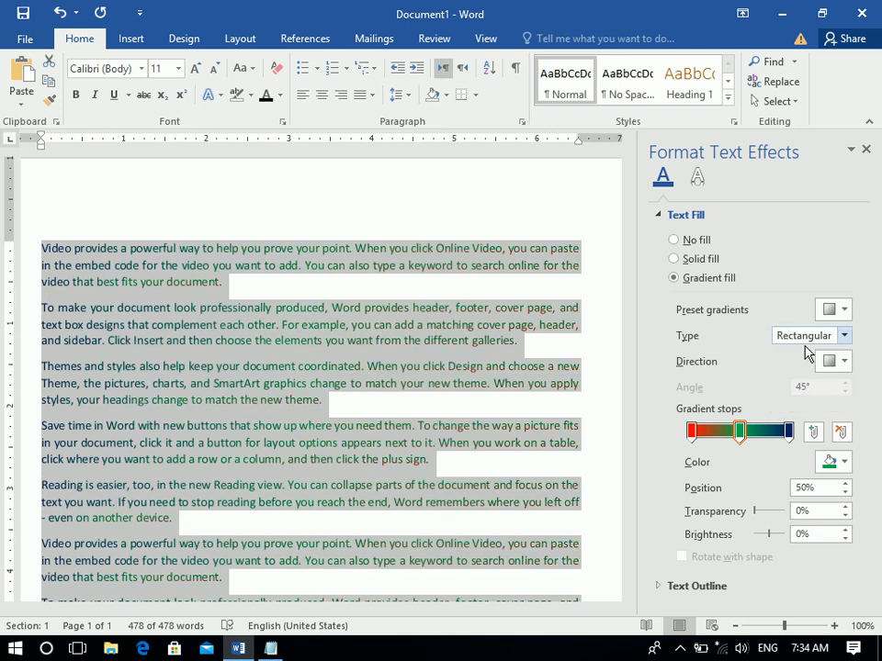
Rearrange the gradient stops, moving dark blue to 53%, green to the end and red to 12%
left_click(787, 432)
left_click_drag(784, 433, 752, 433)
left_click(731, 431)
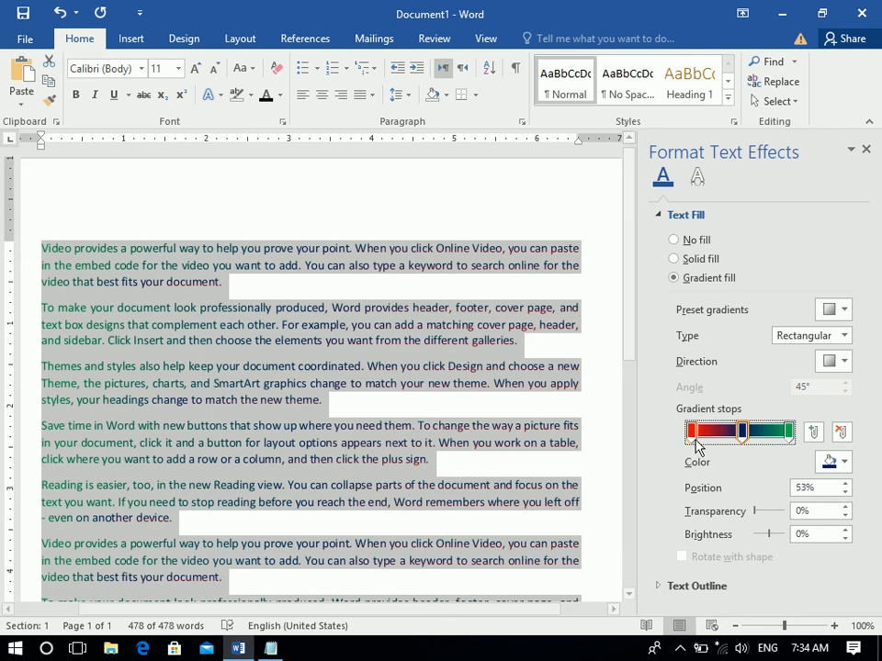
left_click_drag(690, 432, 704, 436)
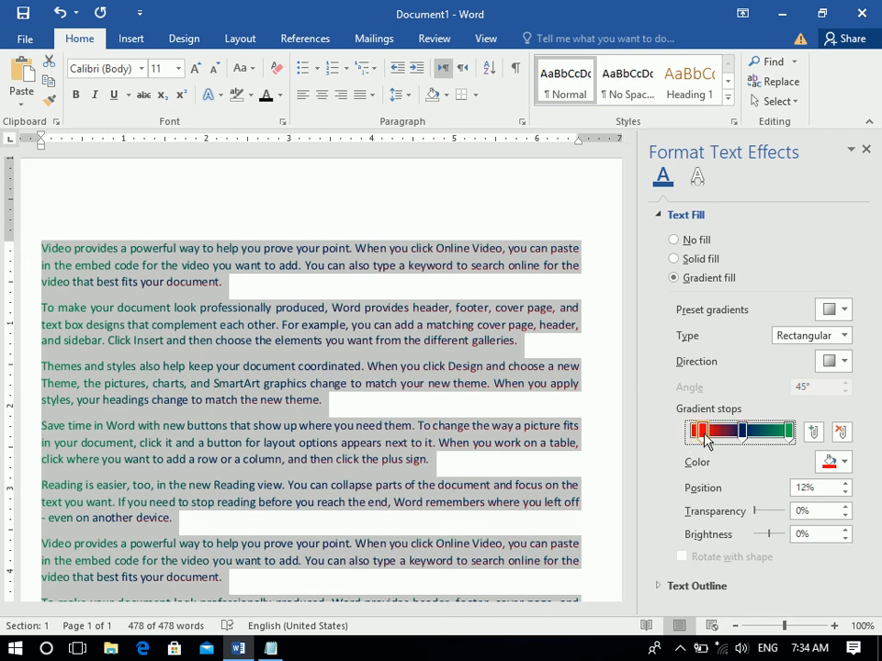
Change the gradient type of the selected text to Radial, deselect the text and close the text effects settings
left_click(840, 336)
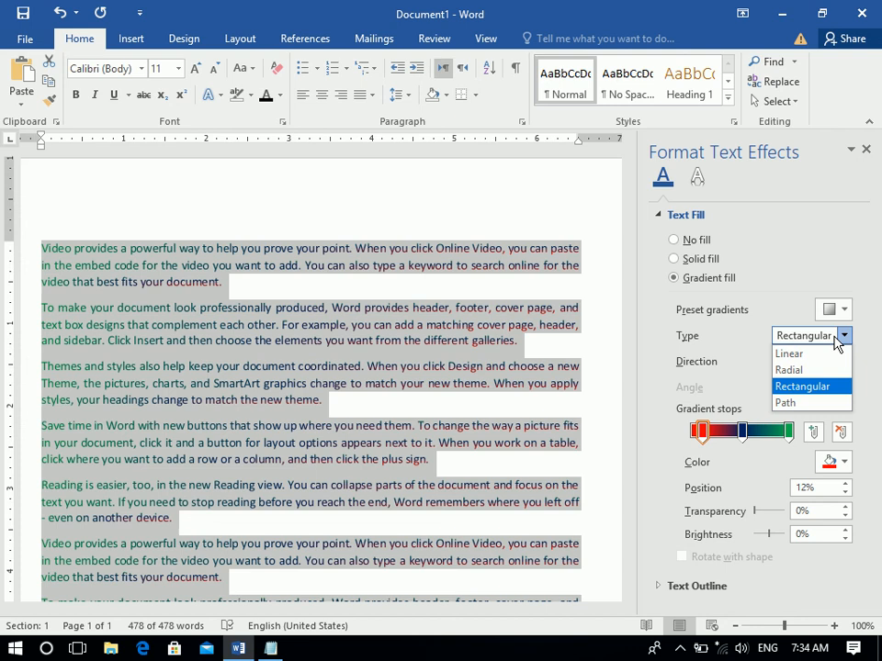
left_click(790, 370)
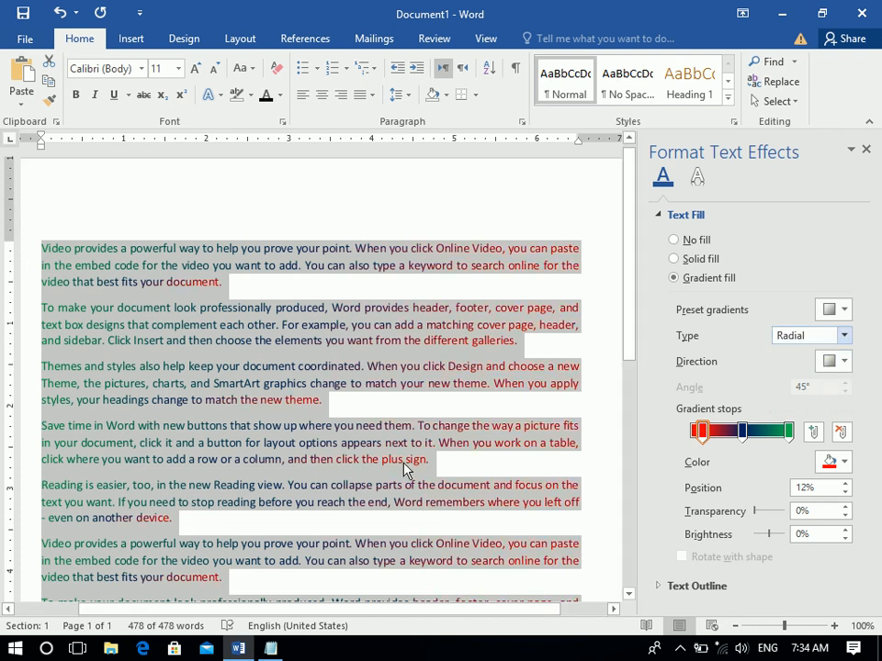
left_click(412, 430)
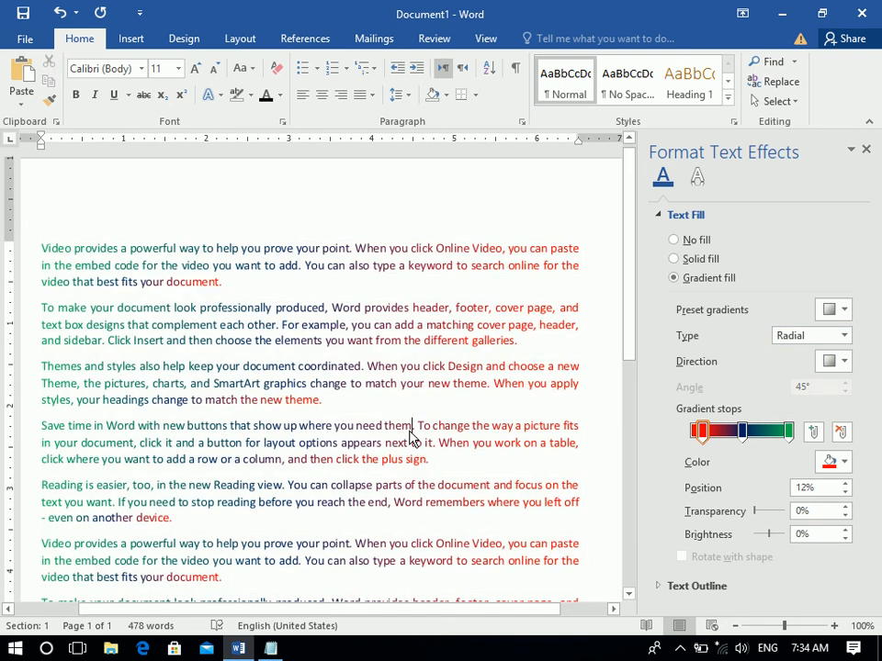
left_click(865, 149)
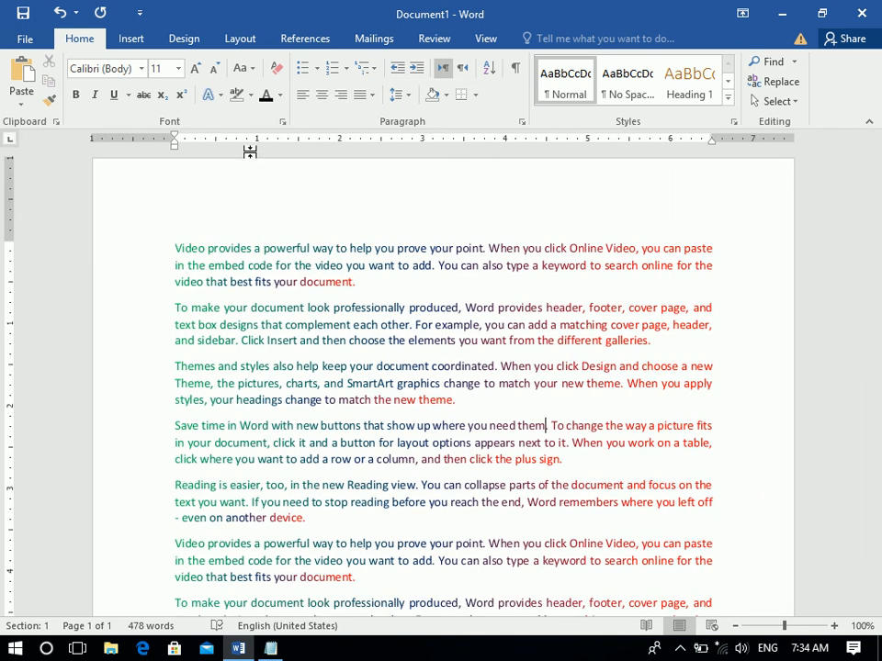
Select the whole document, browse the font colour gradient variations and restore the font colour to Automatic
key("ctrl+a")
left_click(281, 93)
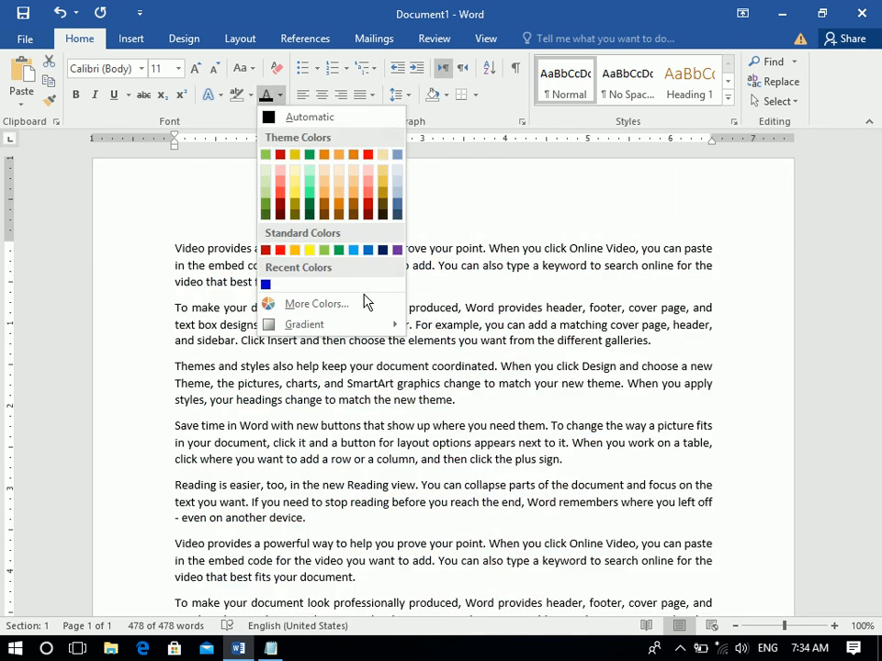
mouse_move(367, 323)
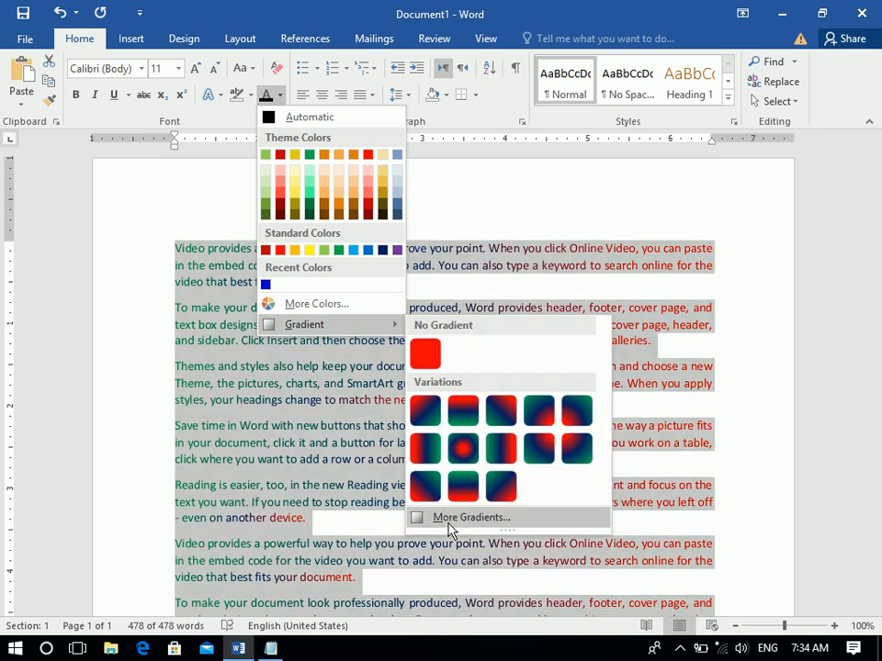
left_click(287, 475)
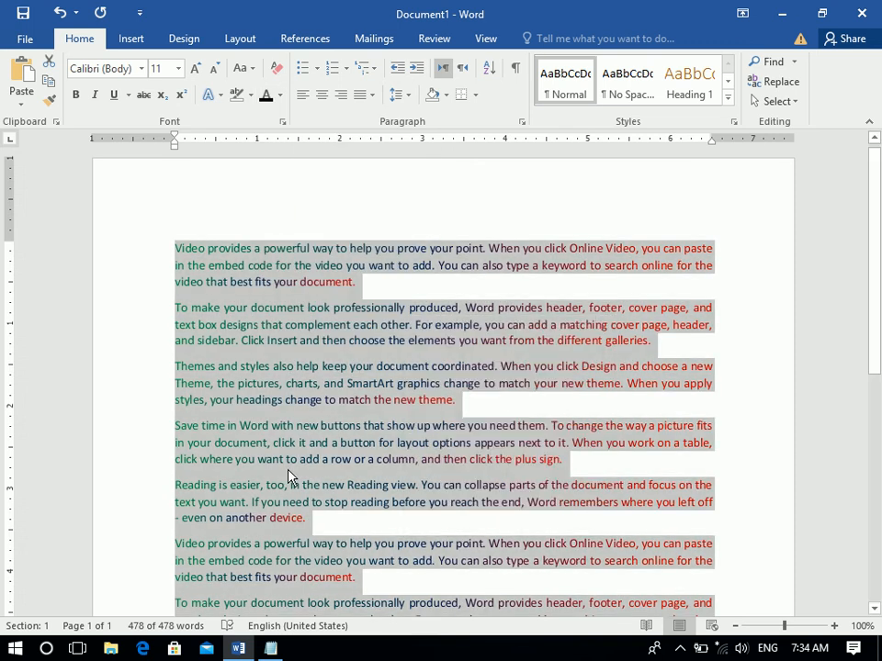
left_click(281, 96)
left_click(291, 117)
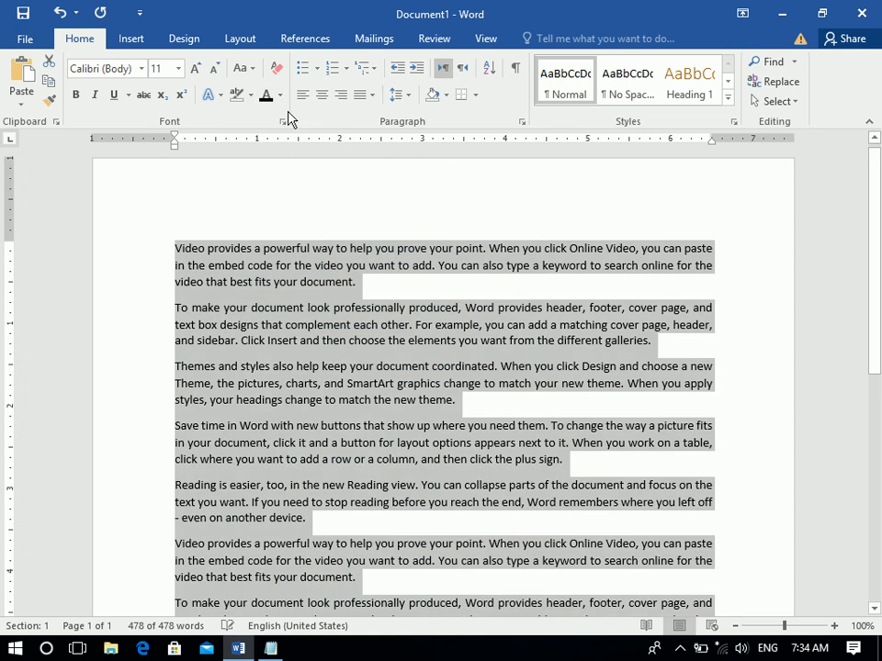